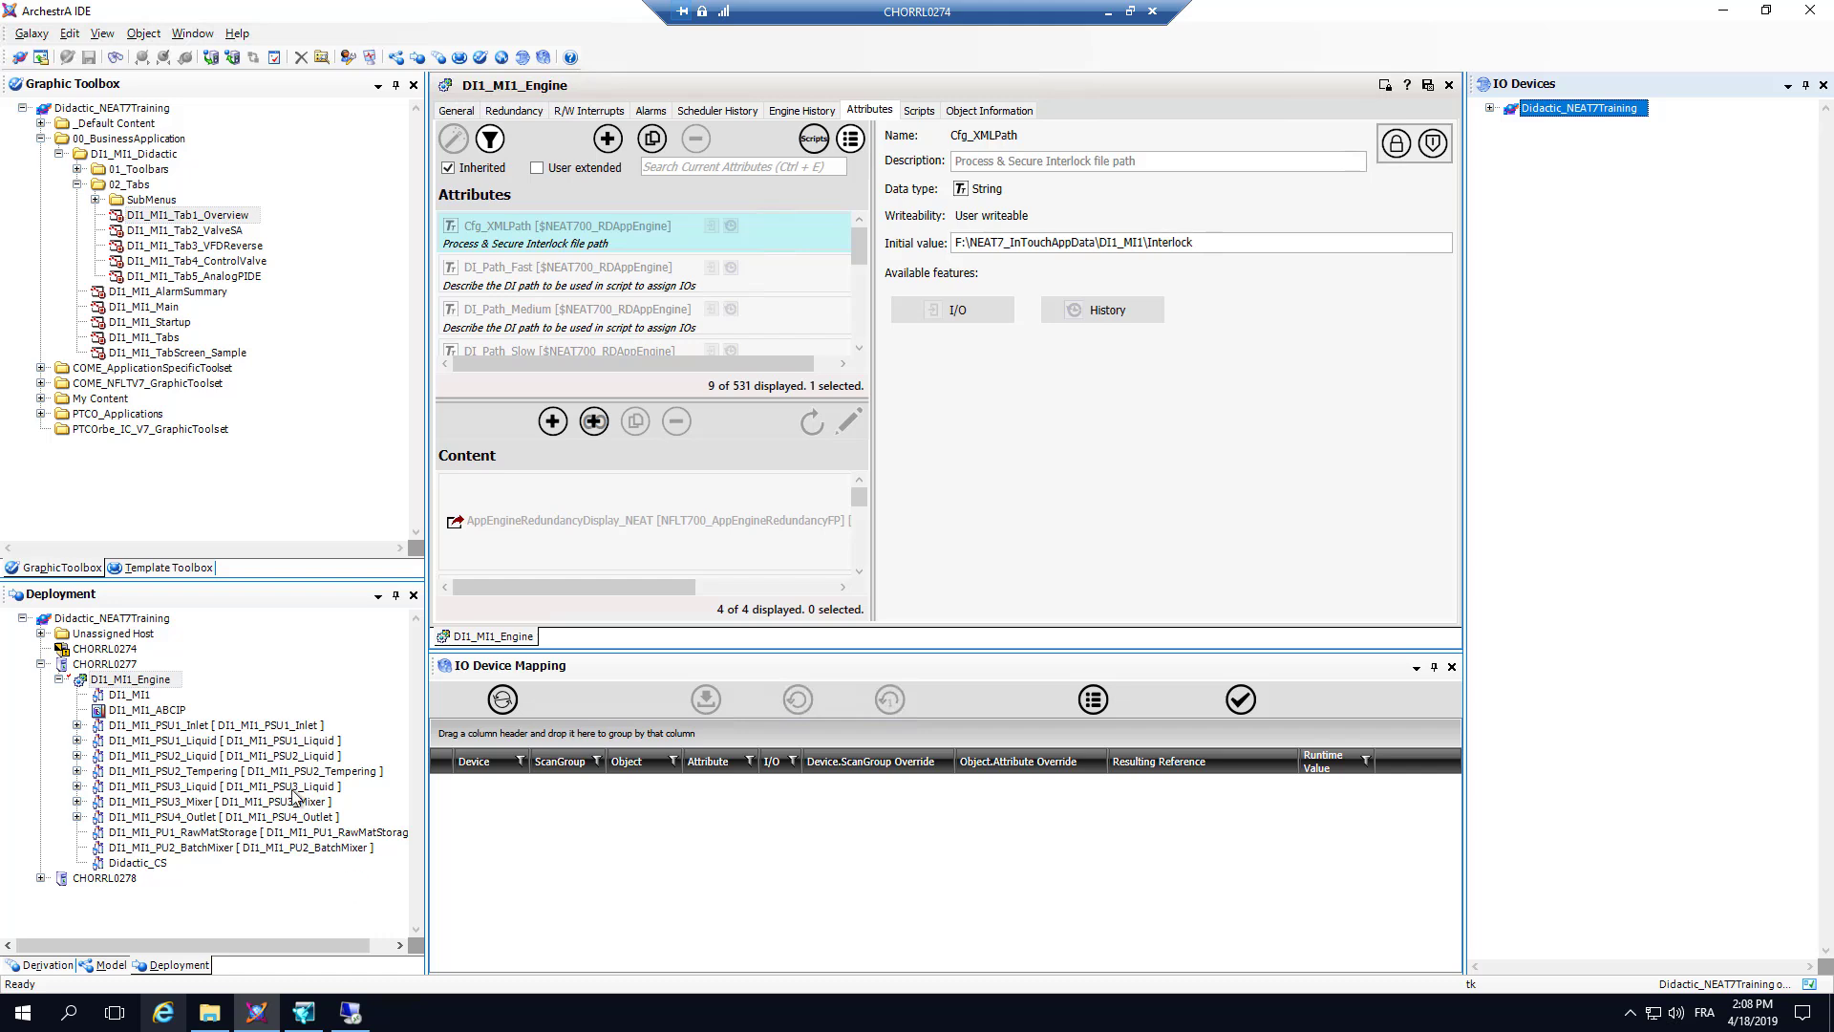
# Step: Inspect the initial value of the Cfg_XMLPath attribute on DI1_MI1_Engine
pyautogui.click(136, 680)
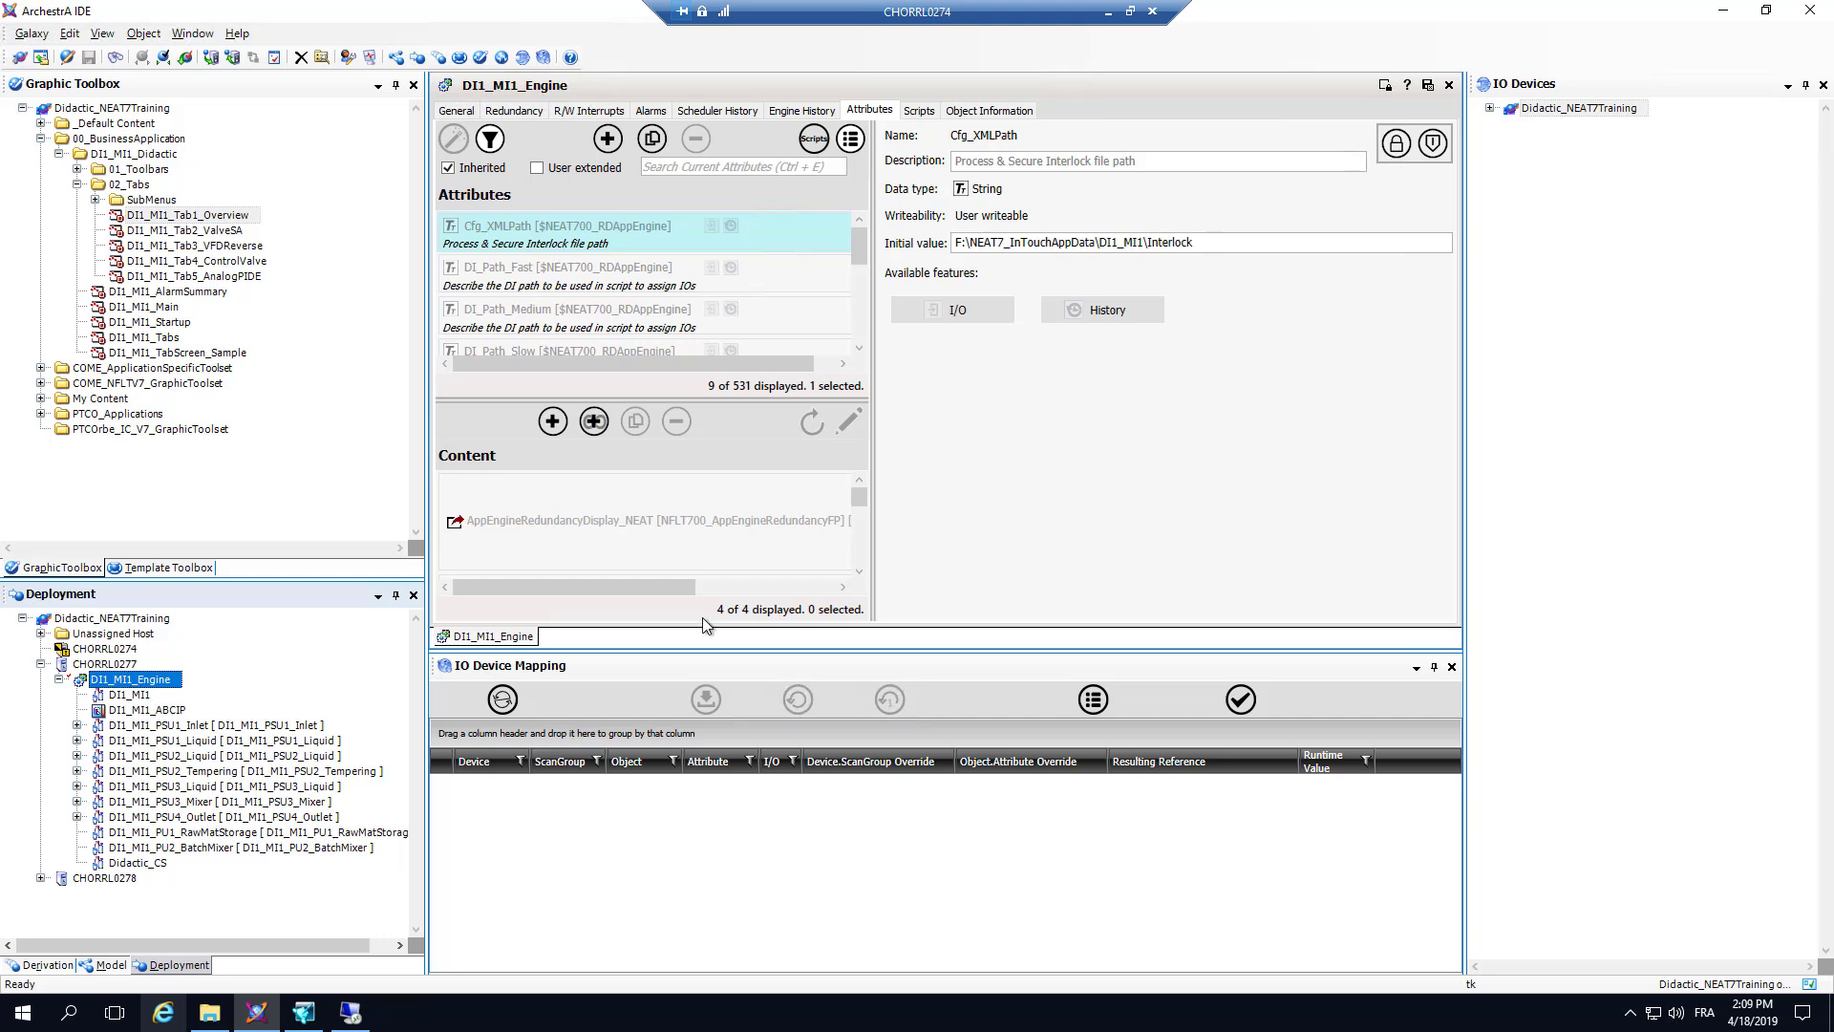
pyautogui.moveTo(611, 231); pyautogui.dragTo(573, 233)
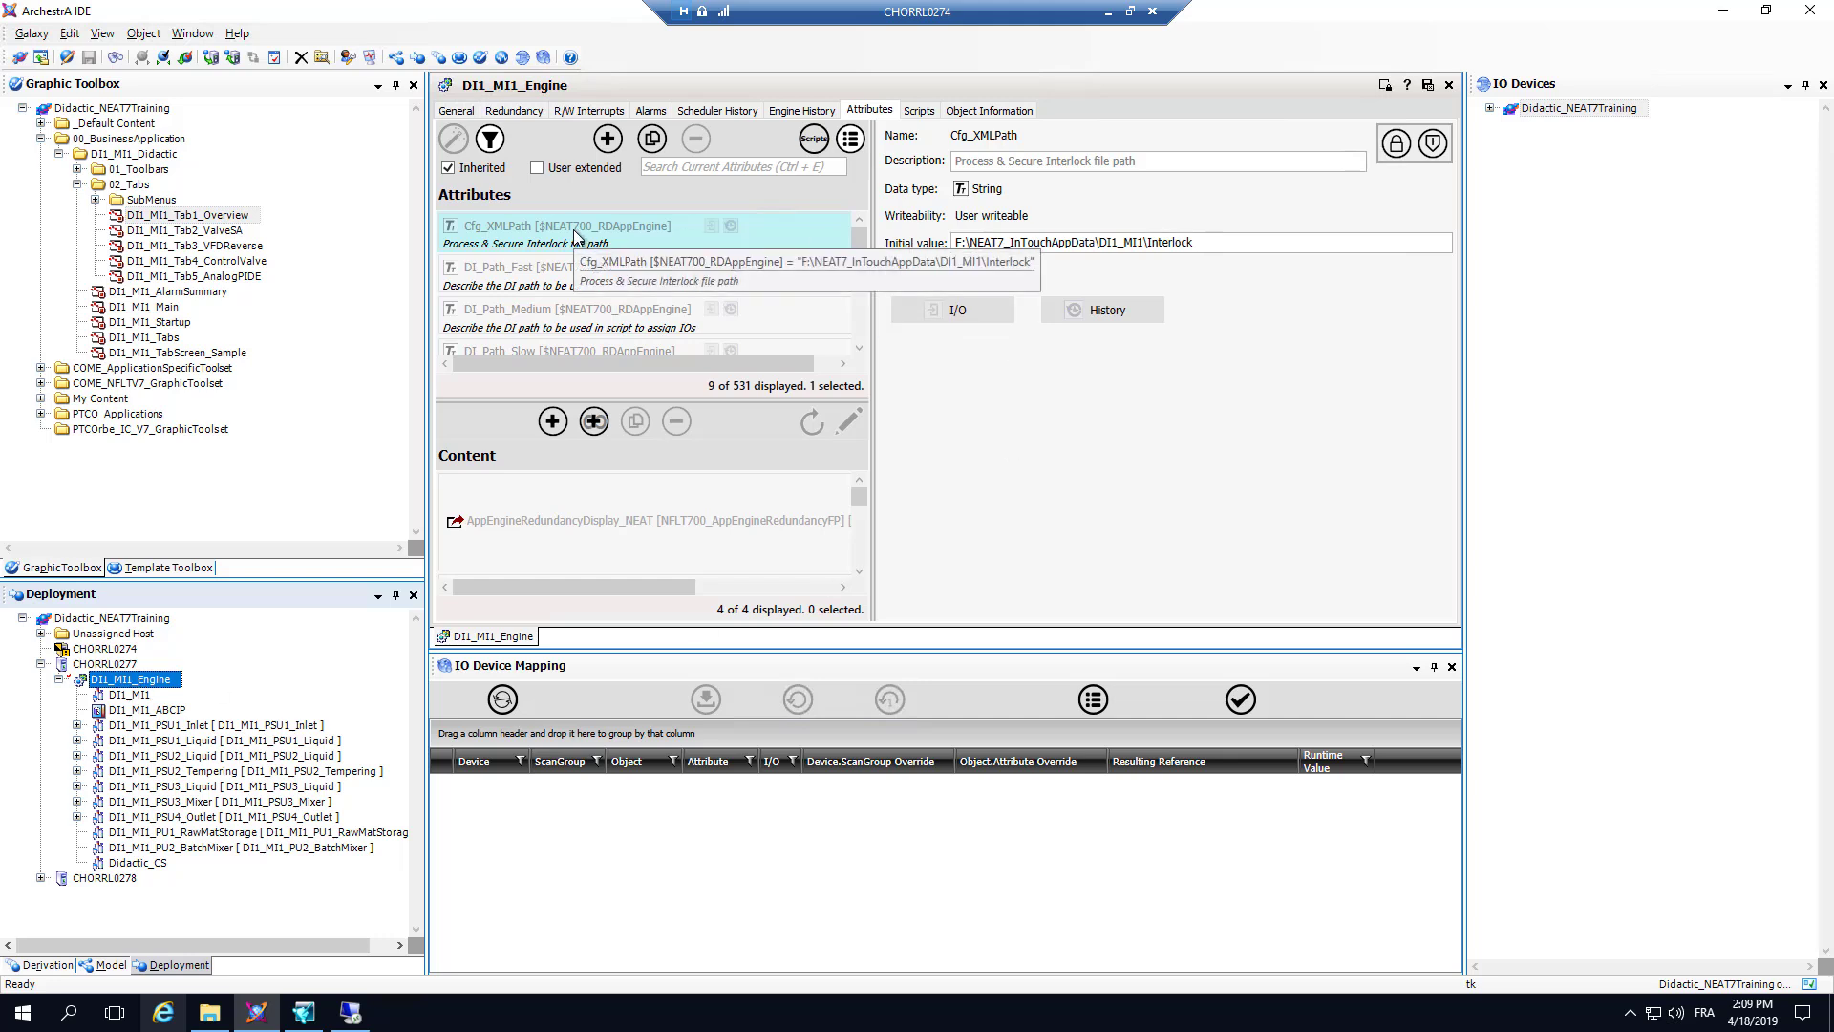
pyautogui.click(573, 230)
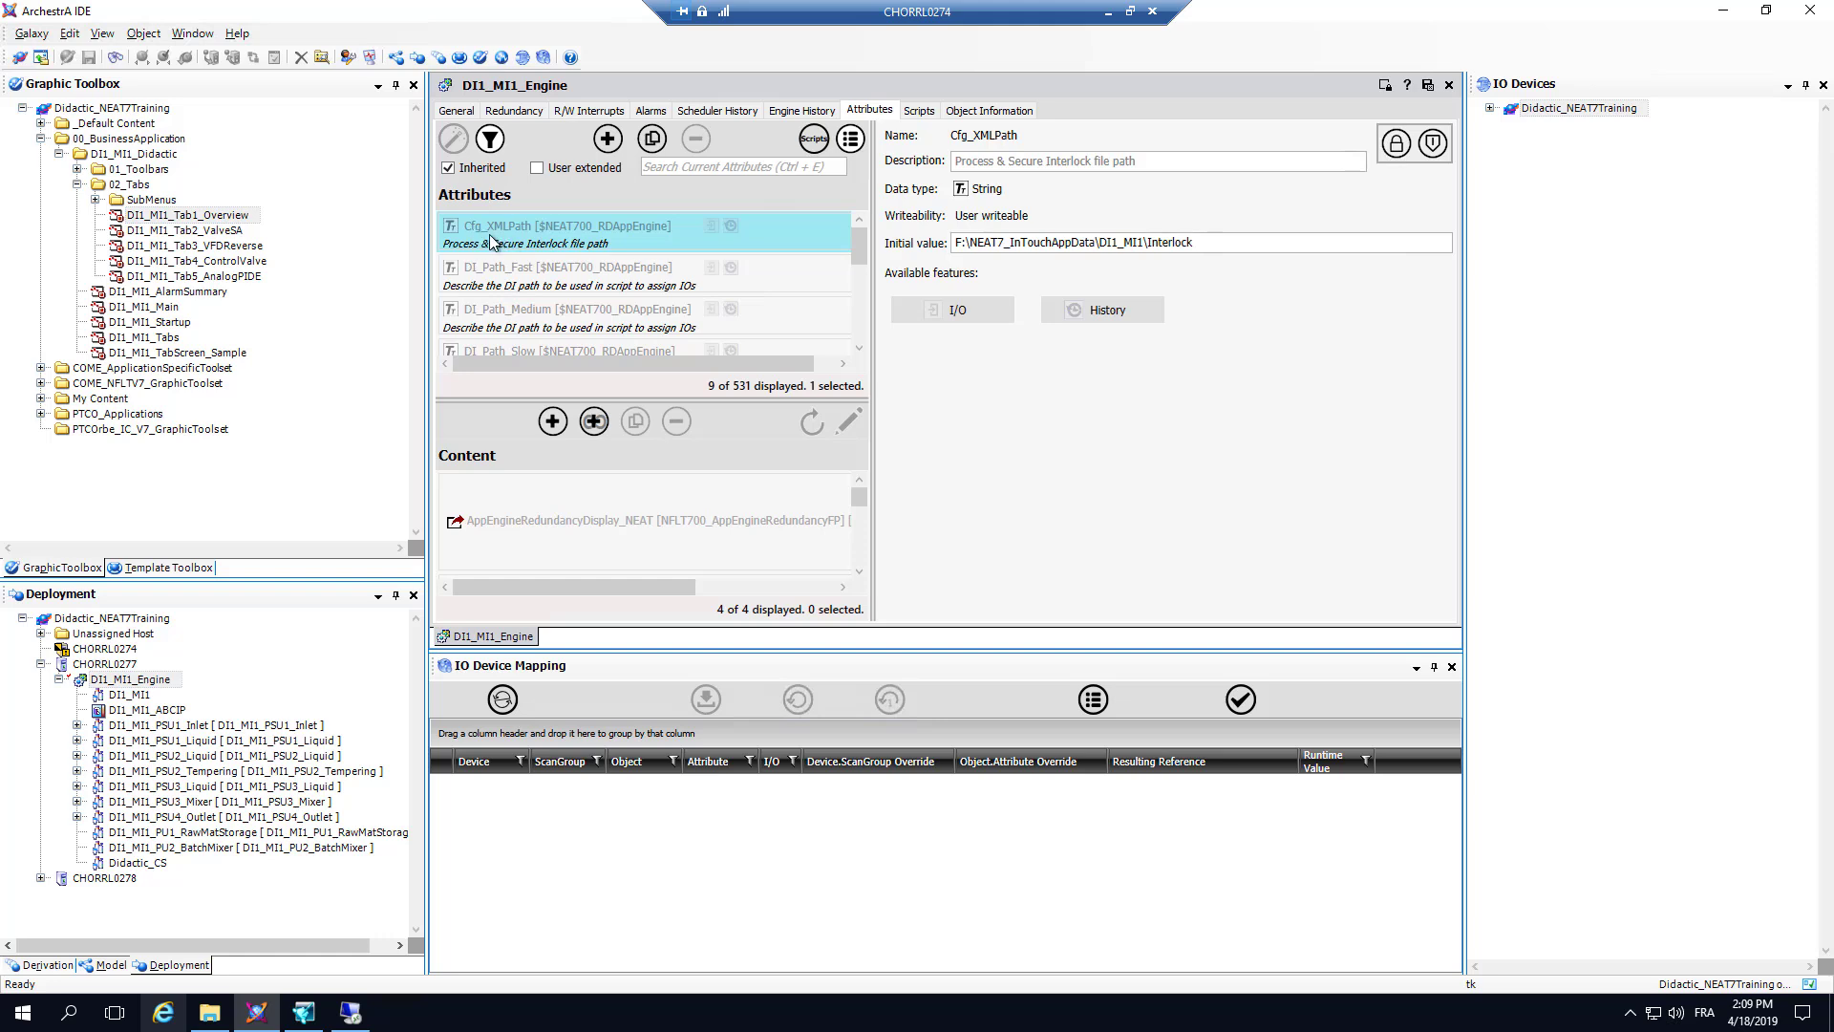
pyautogui.click(1045, 245)
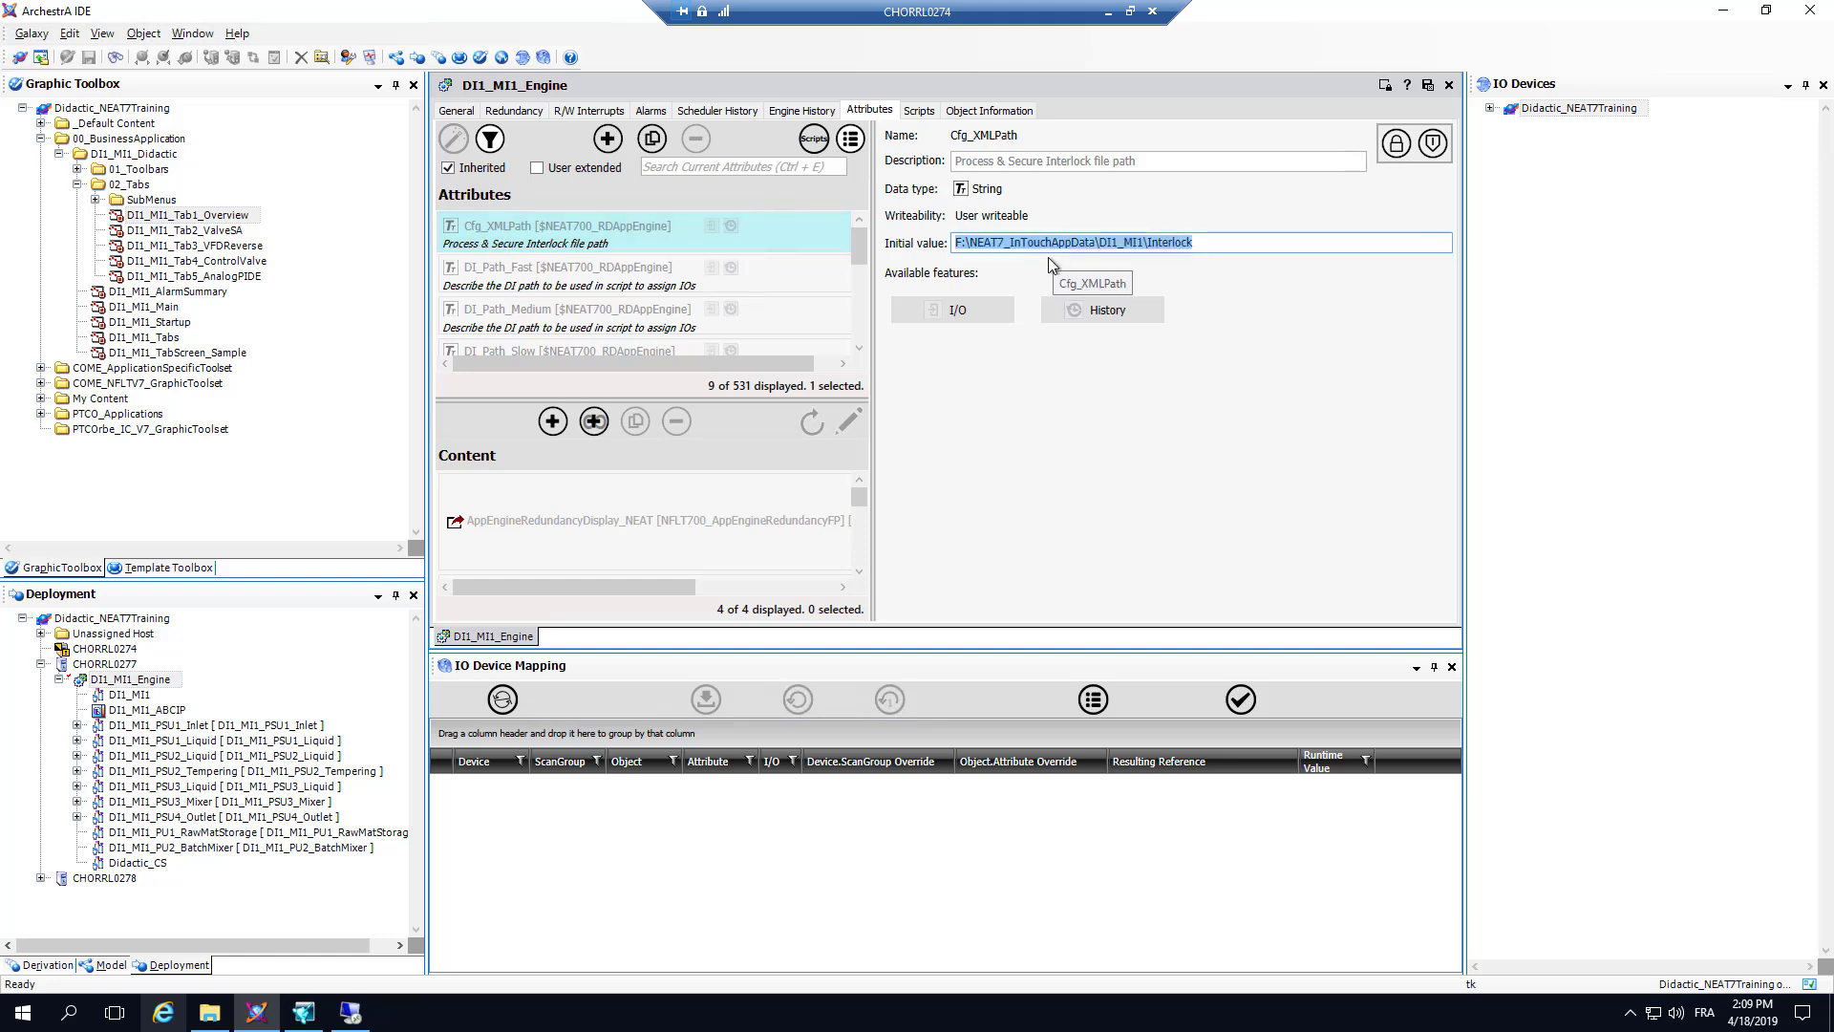
pyautogui.click(1210, 247)
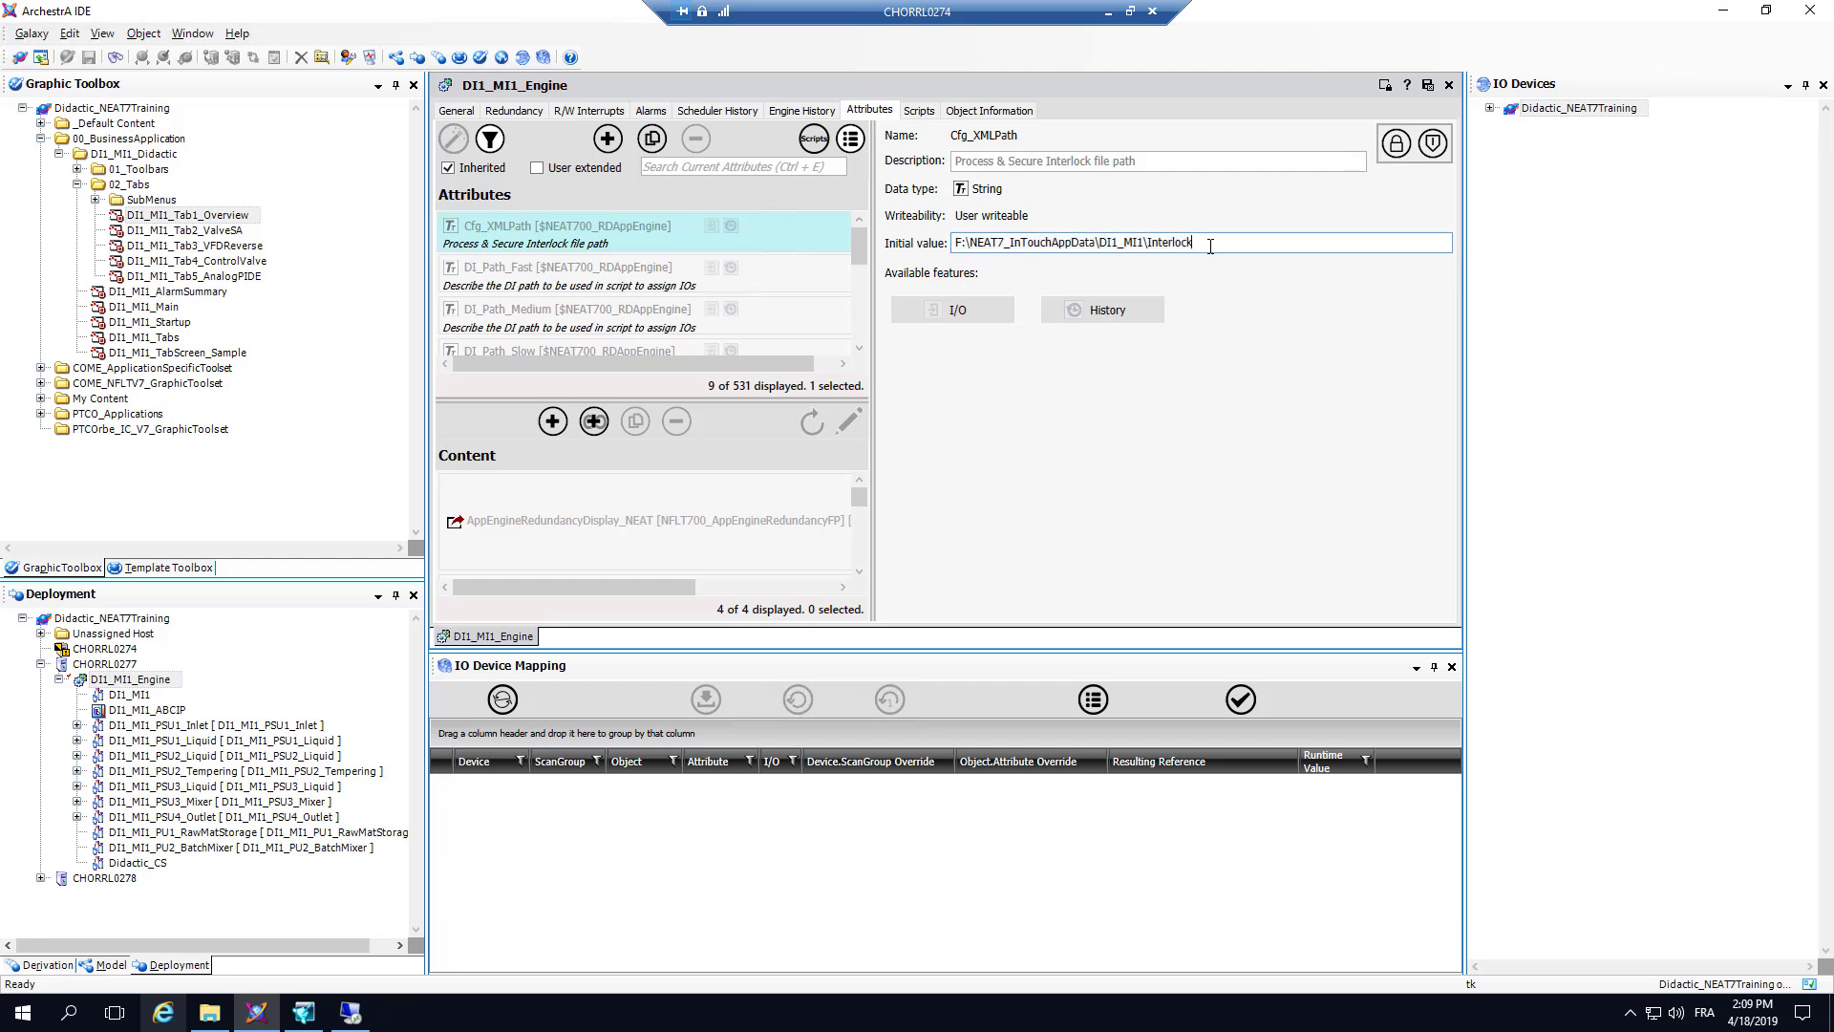
# Step: Switch to File Explorer and review the XML files AGTR2302.xml and V1202.xml in the DI1_MI1 Interlock folder
pyautogui.click(211, 1013)
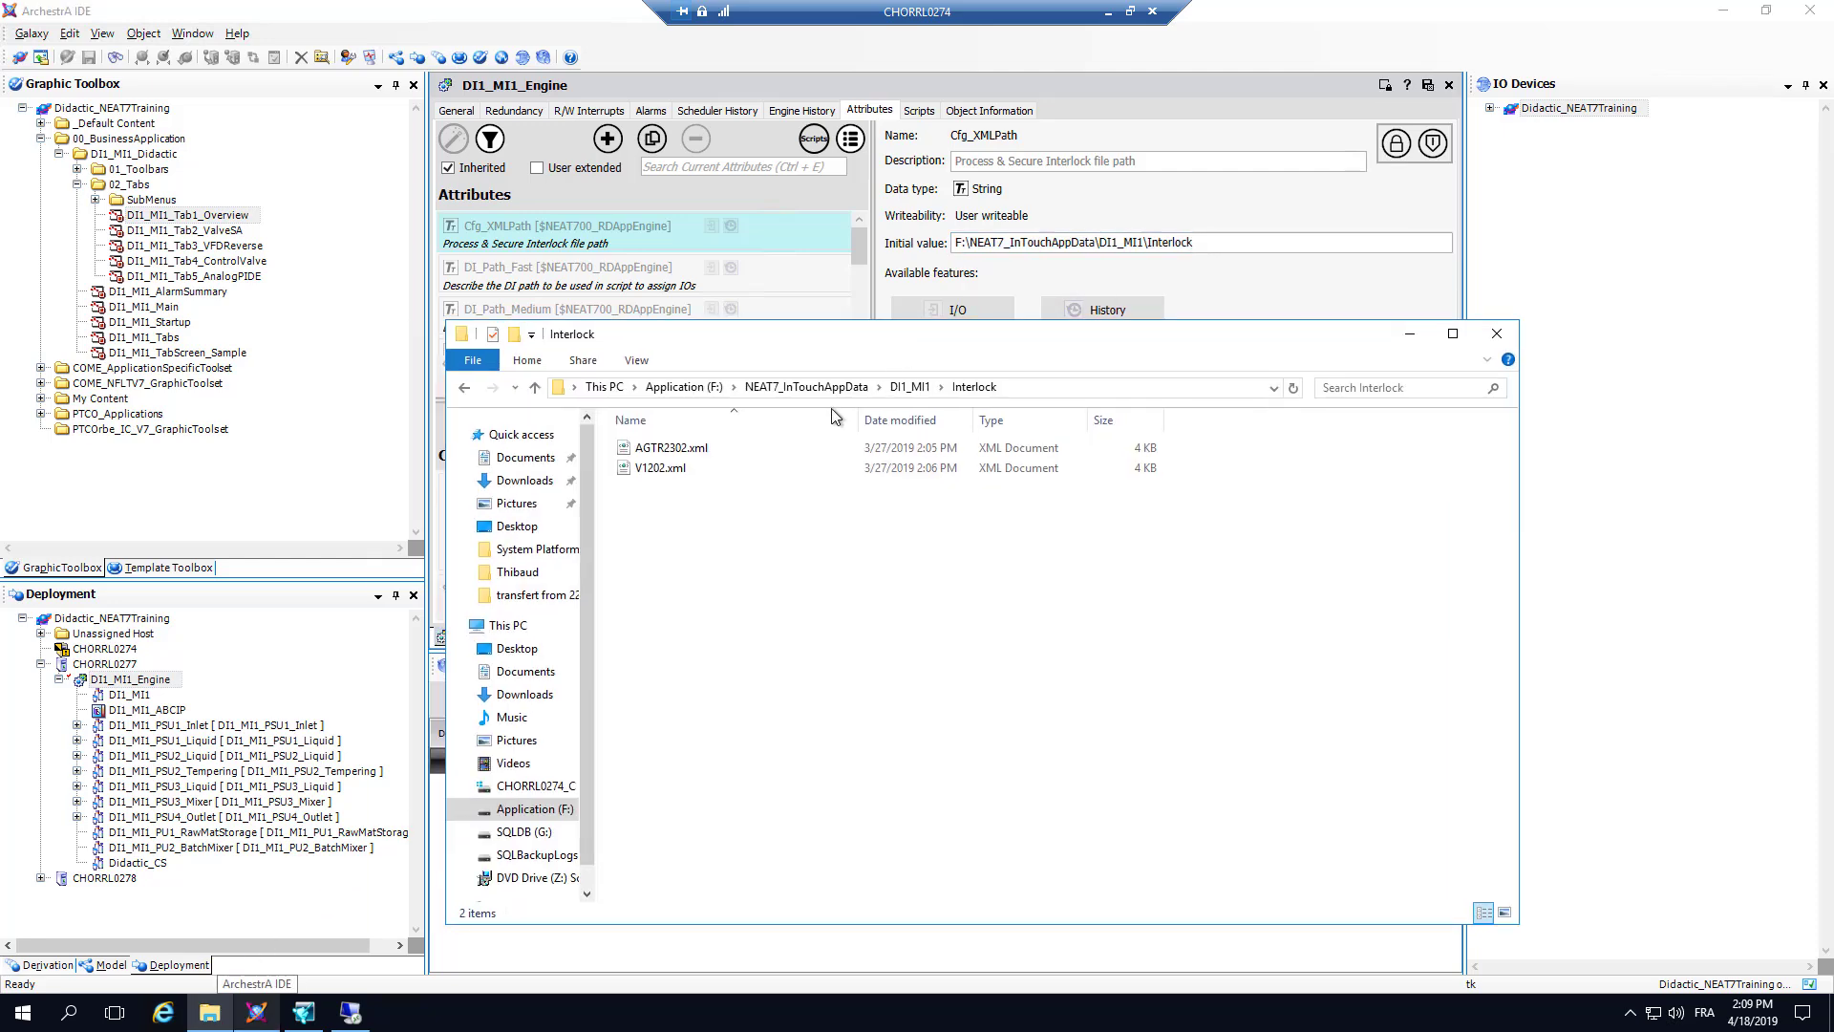
pyautogui.click(661, 469)
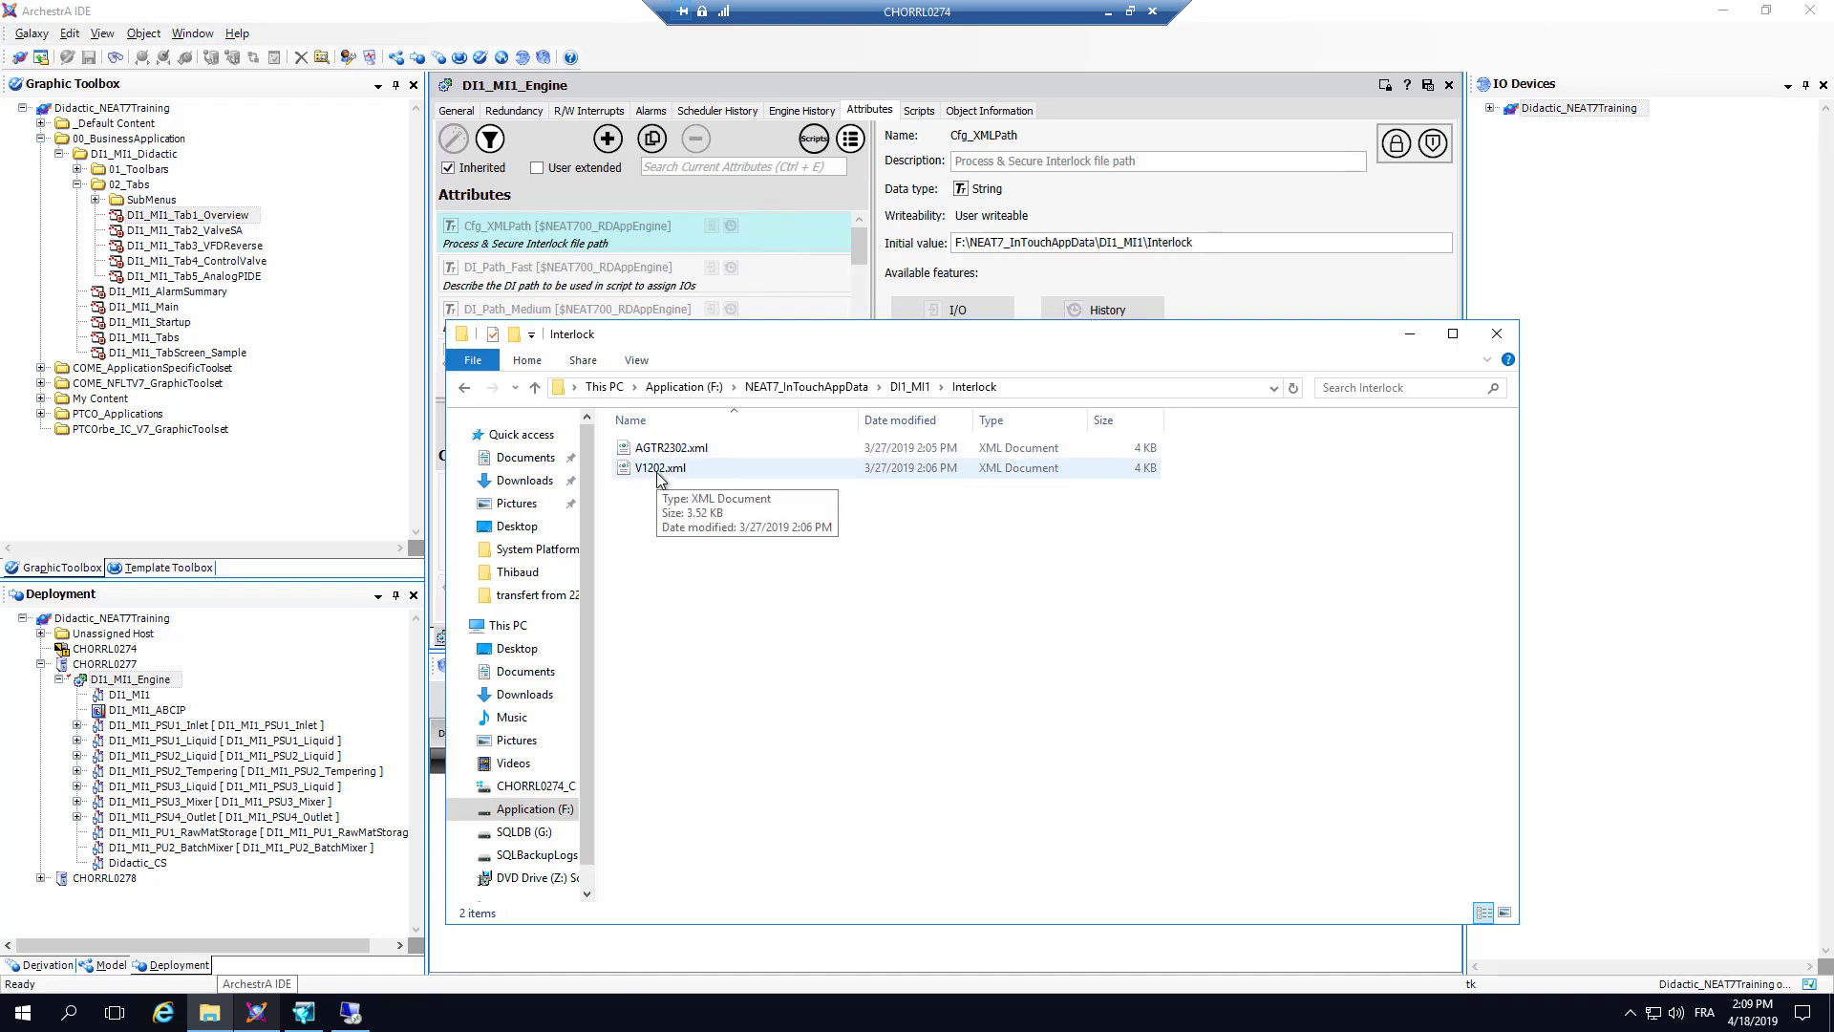
pyautogui.click(646, 451)
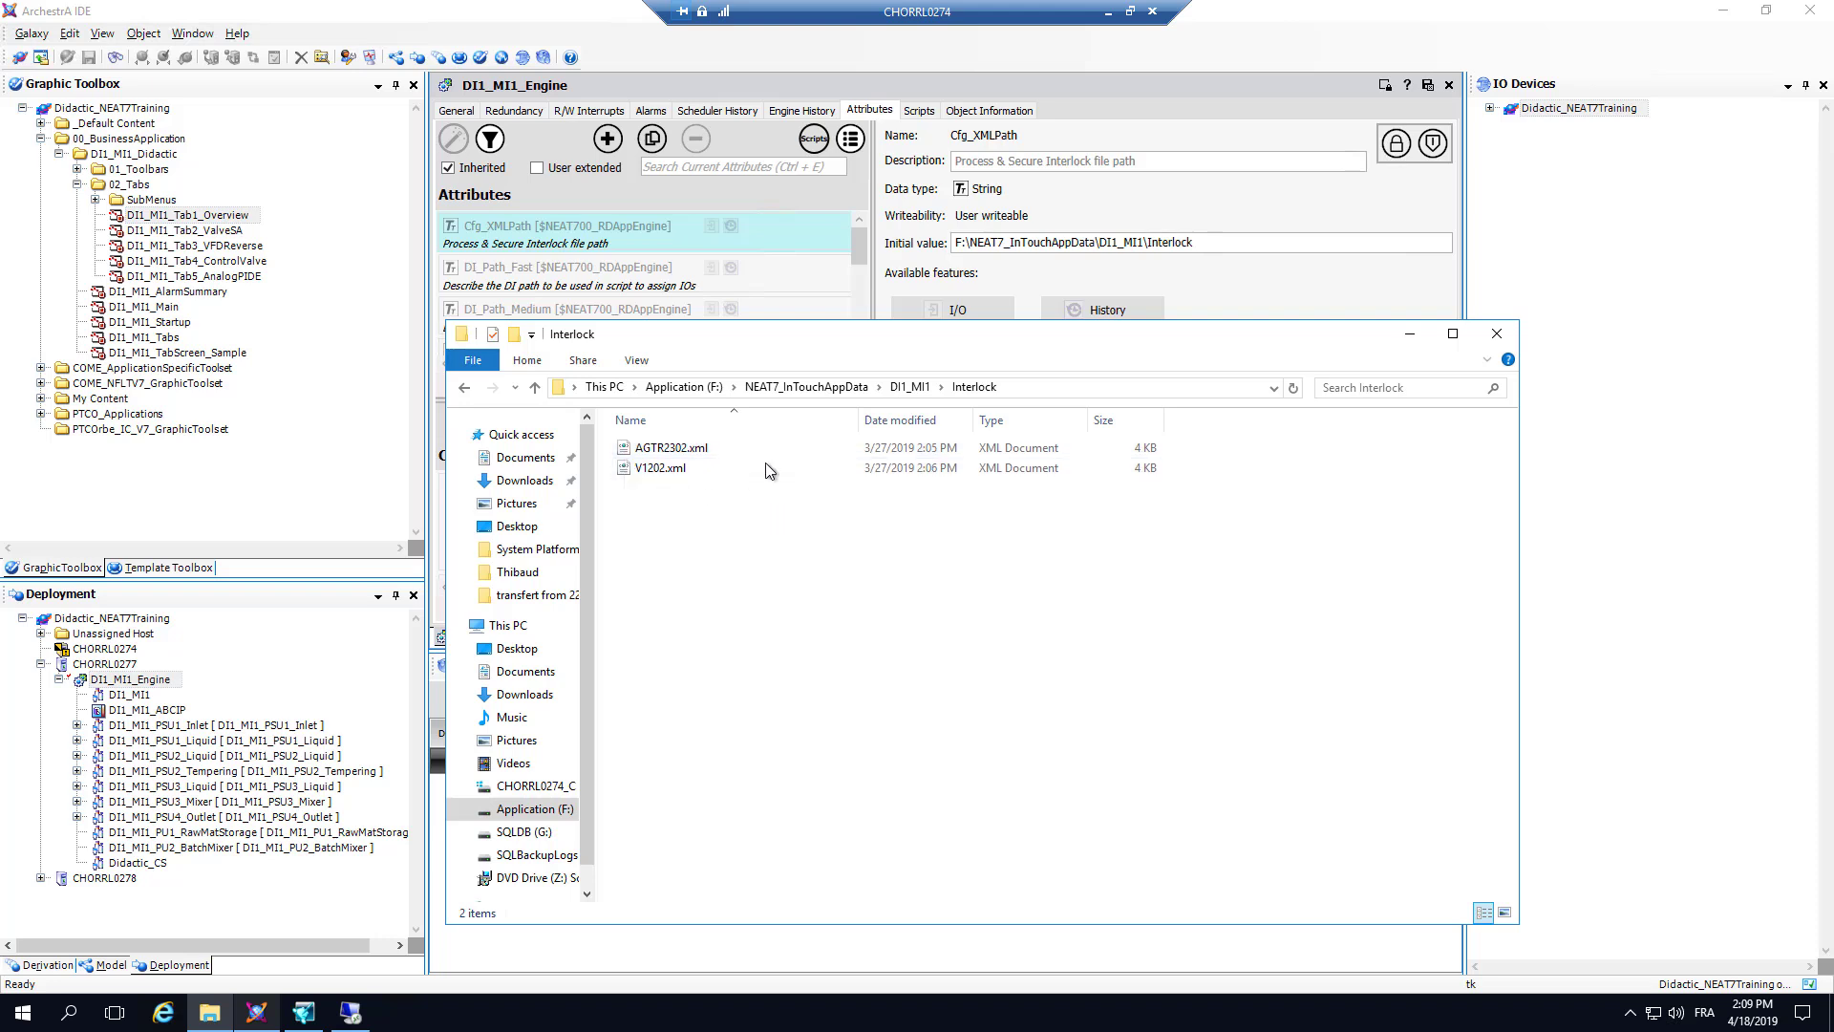
pyautogui.moveTo(764, 348); pyautogui.dragTo(840, 340)
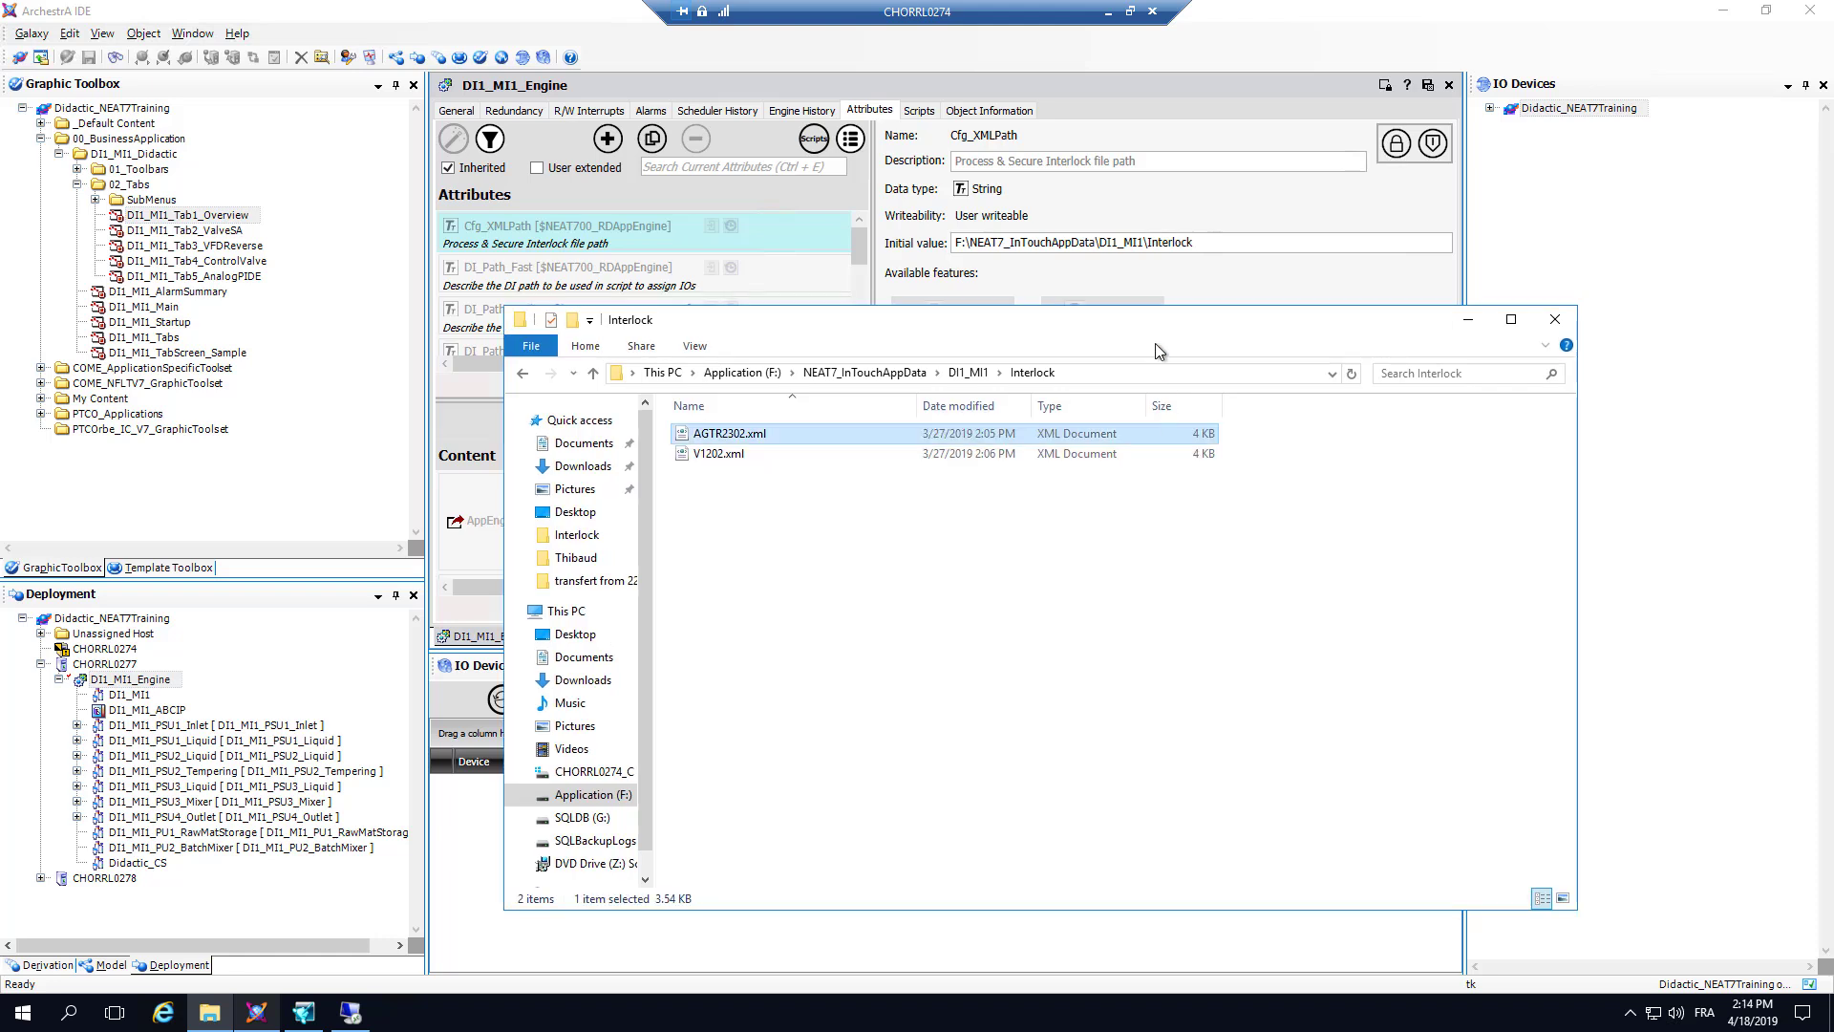
# Step: Open AGTR2302.xml in Internet Explorer and examine its structure by collapsing the language 1033 and ProcessInterlock nodes
pyautogui.doubleClick(728, 436)
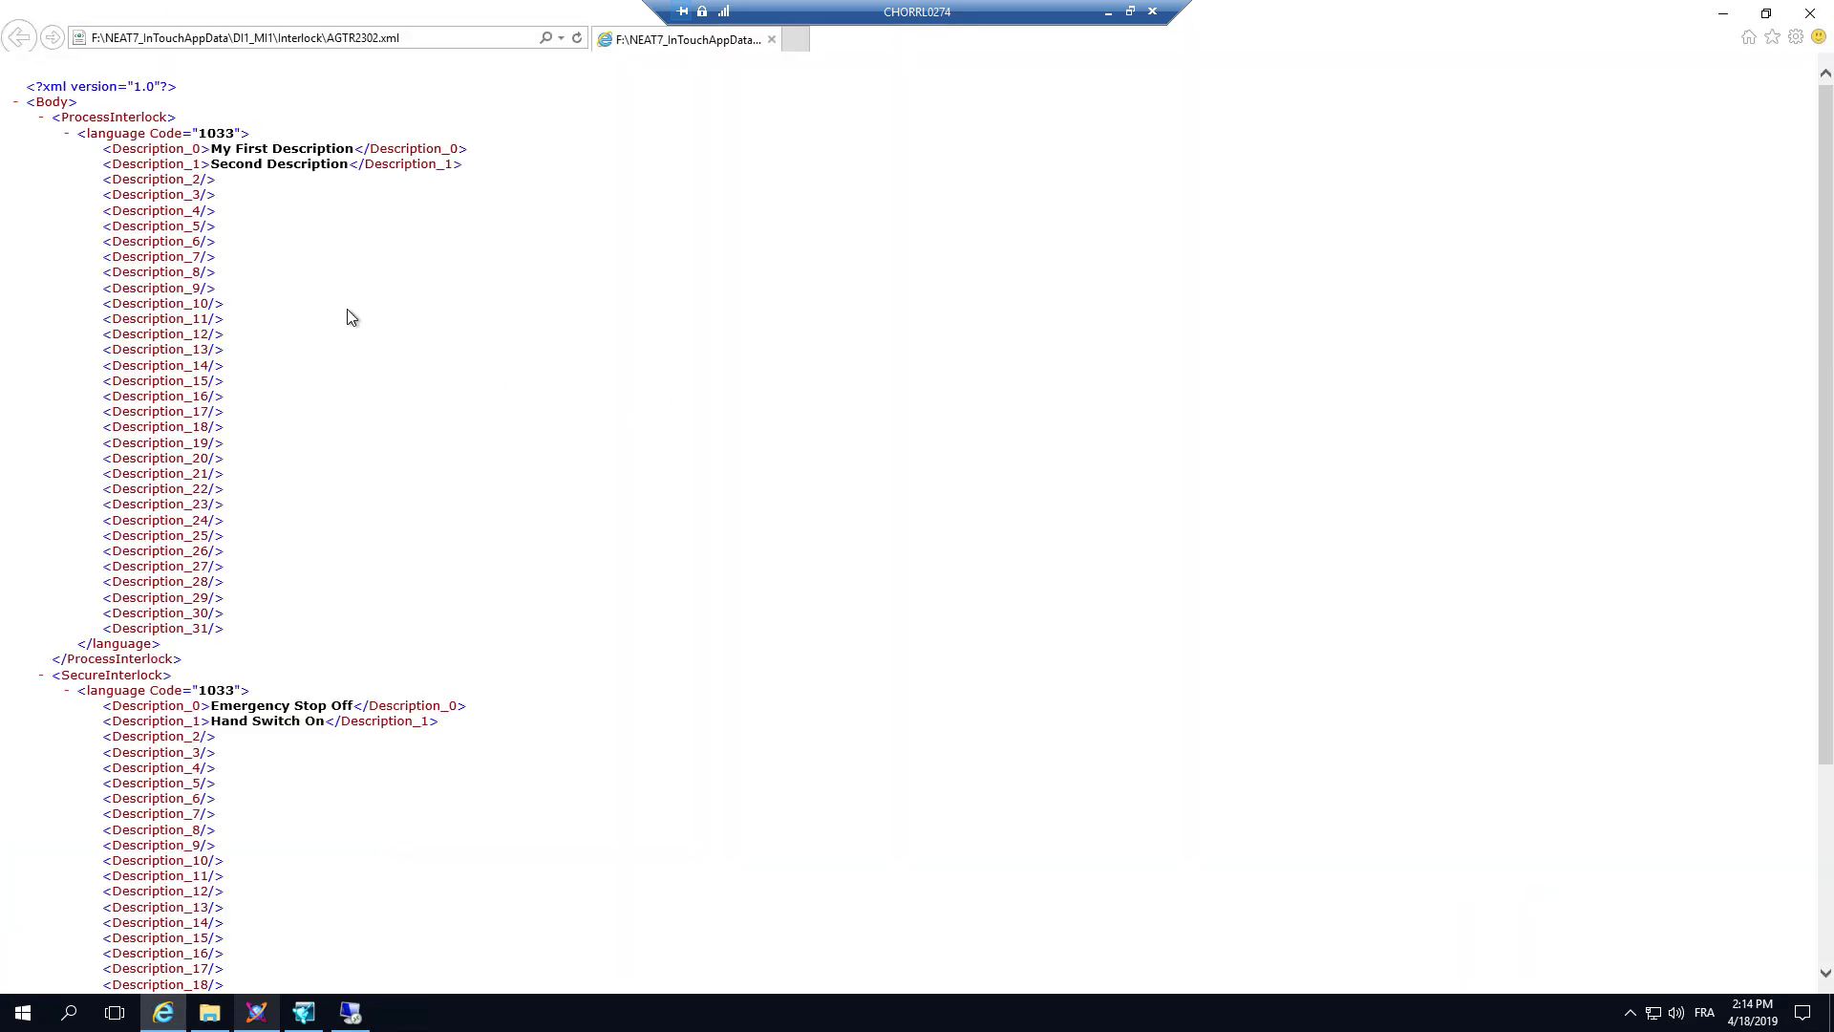
pyautogui.click(68, 134)
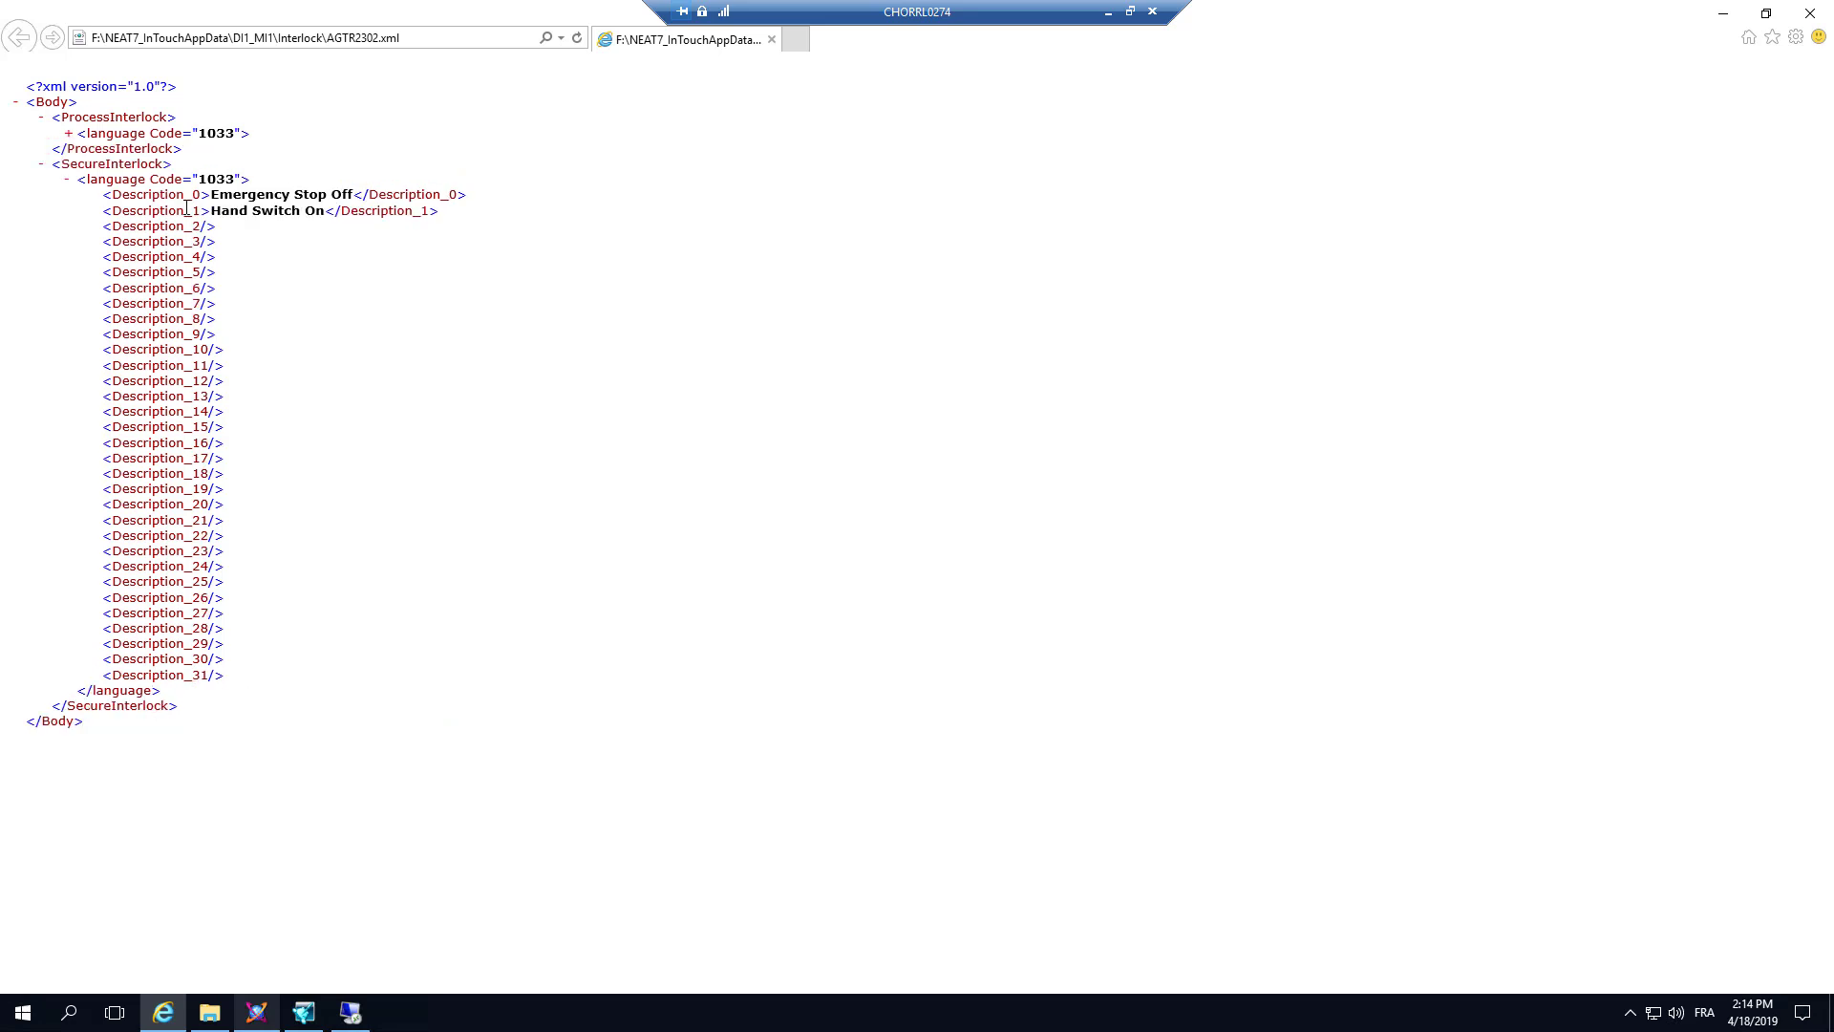
pyautogui.click(105, 120)
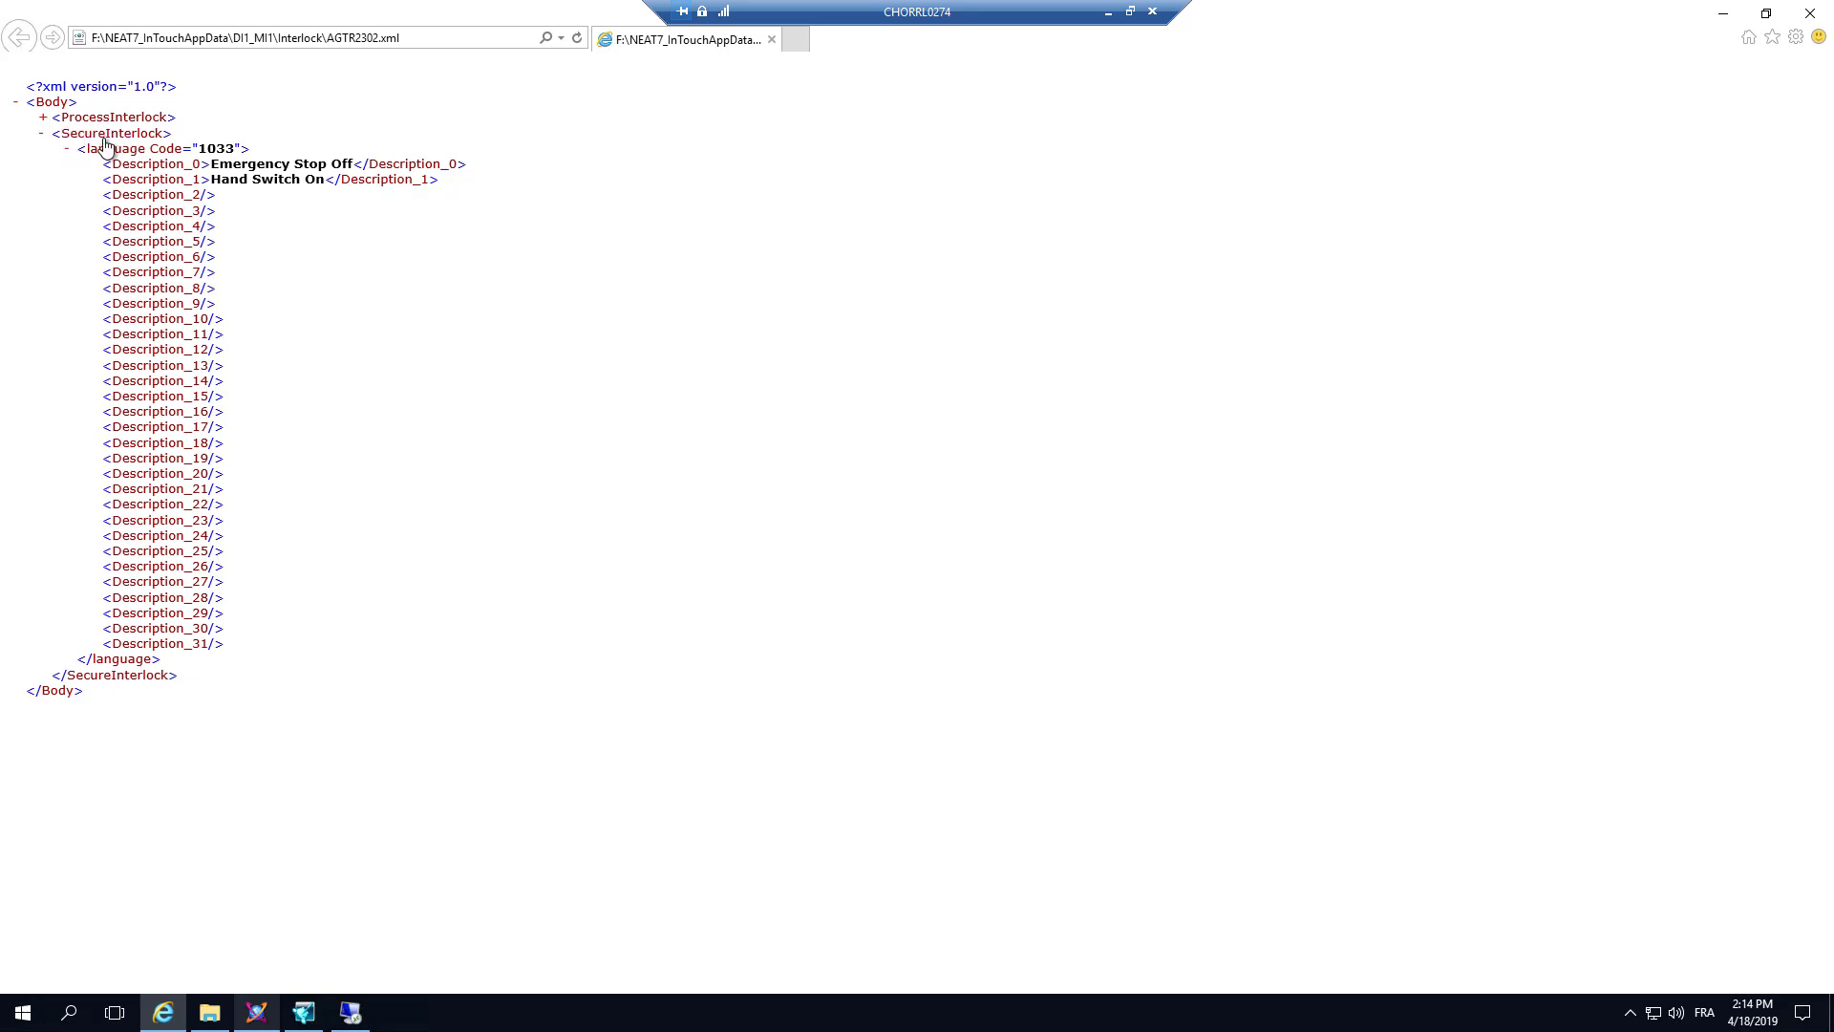
pyautogui.click(50, 119)
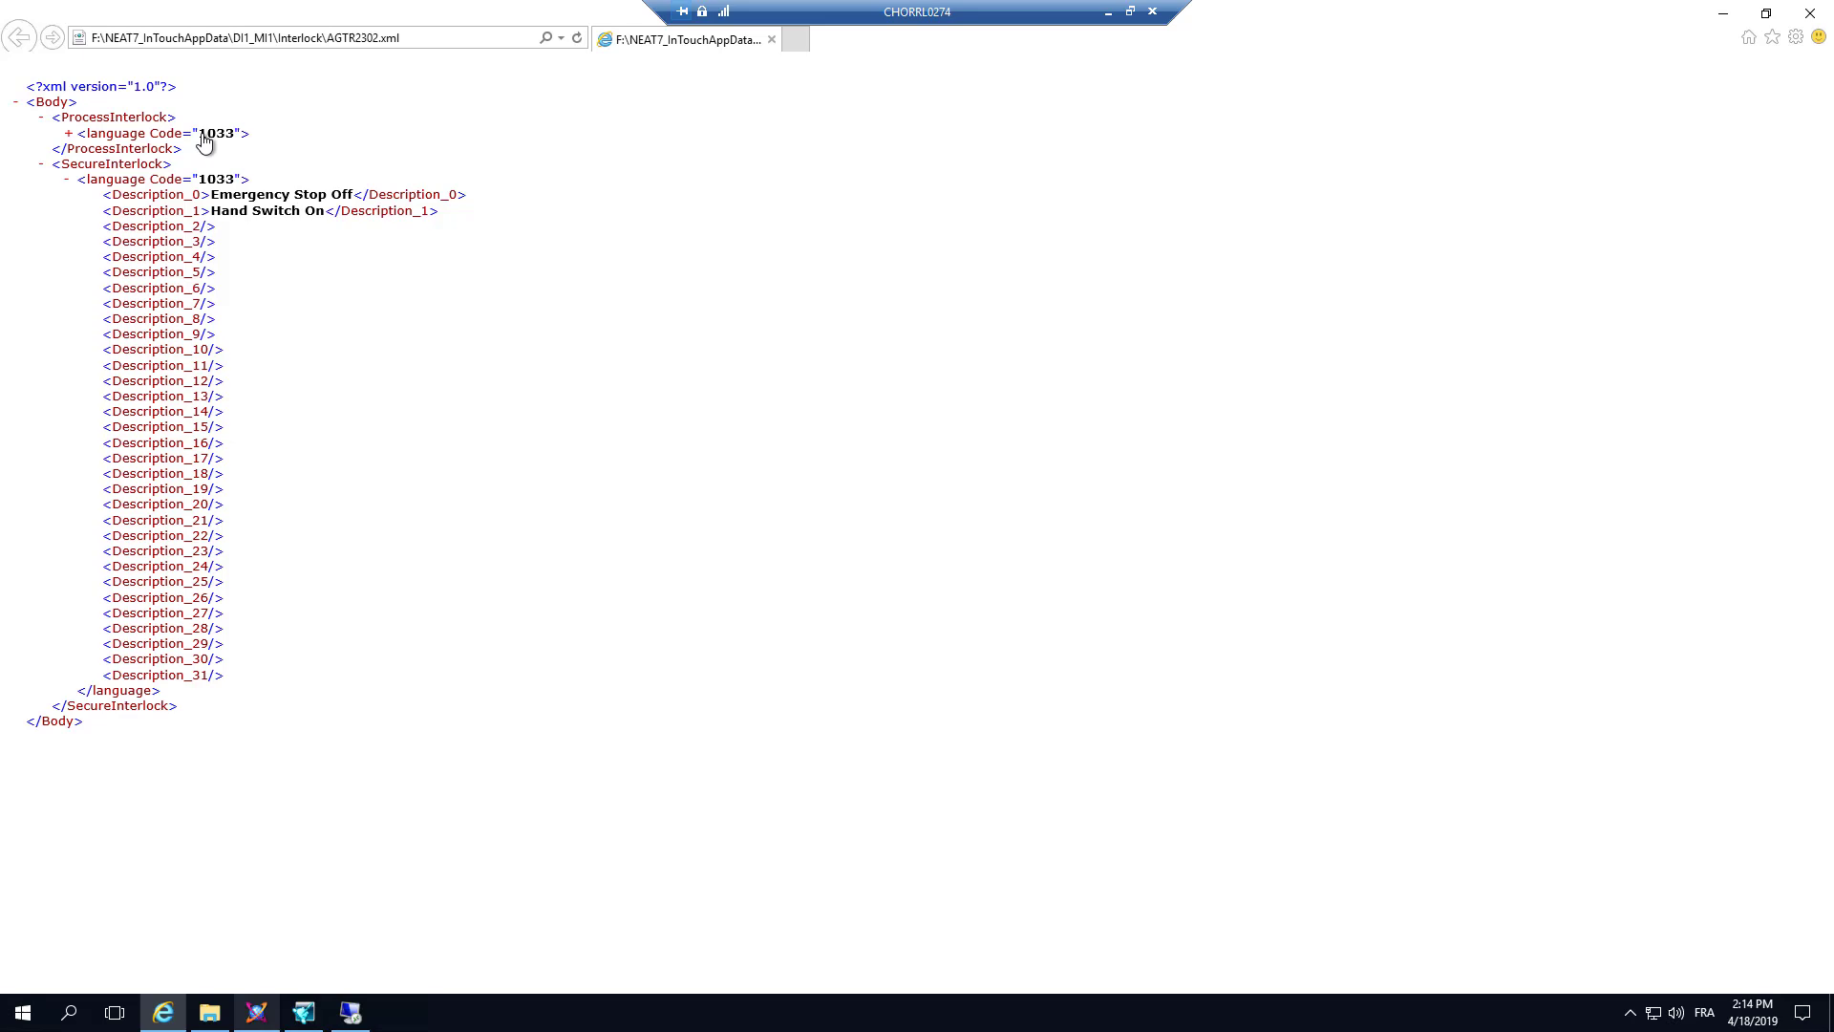
# Step: Back in ArchestrA IDE, look up the locale ID of French (France) in the Galaxy's language configuration without adding the language
pyautogui.click(256, 1011)
pyautogui.click(29, 34)
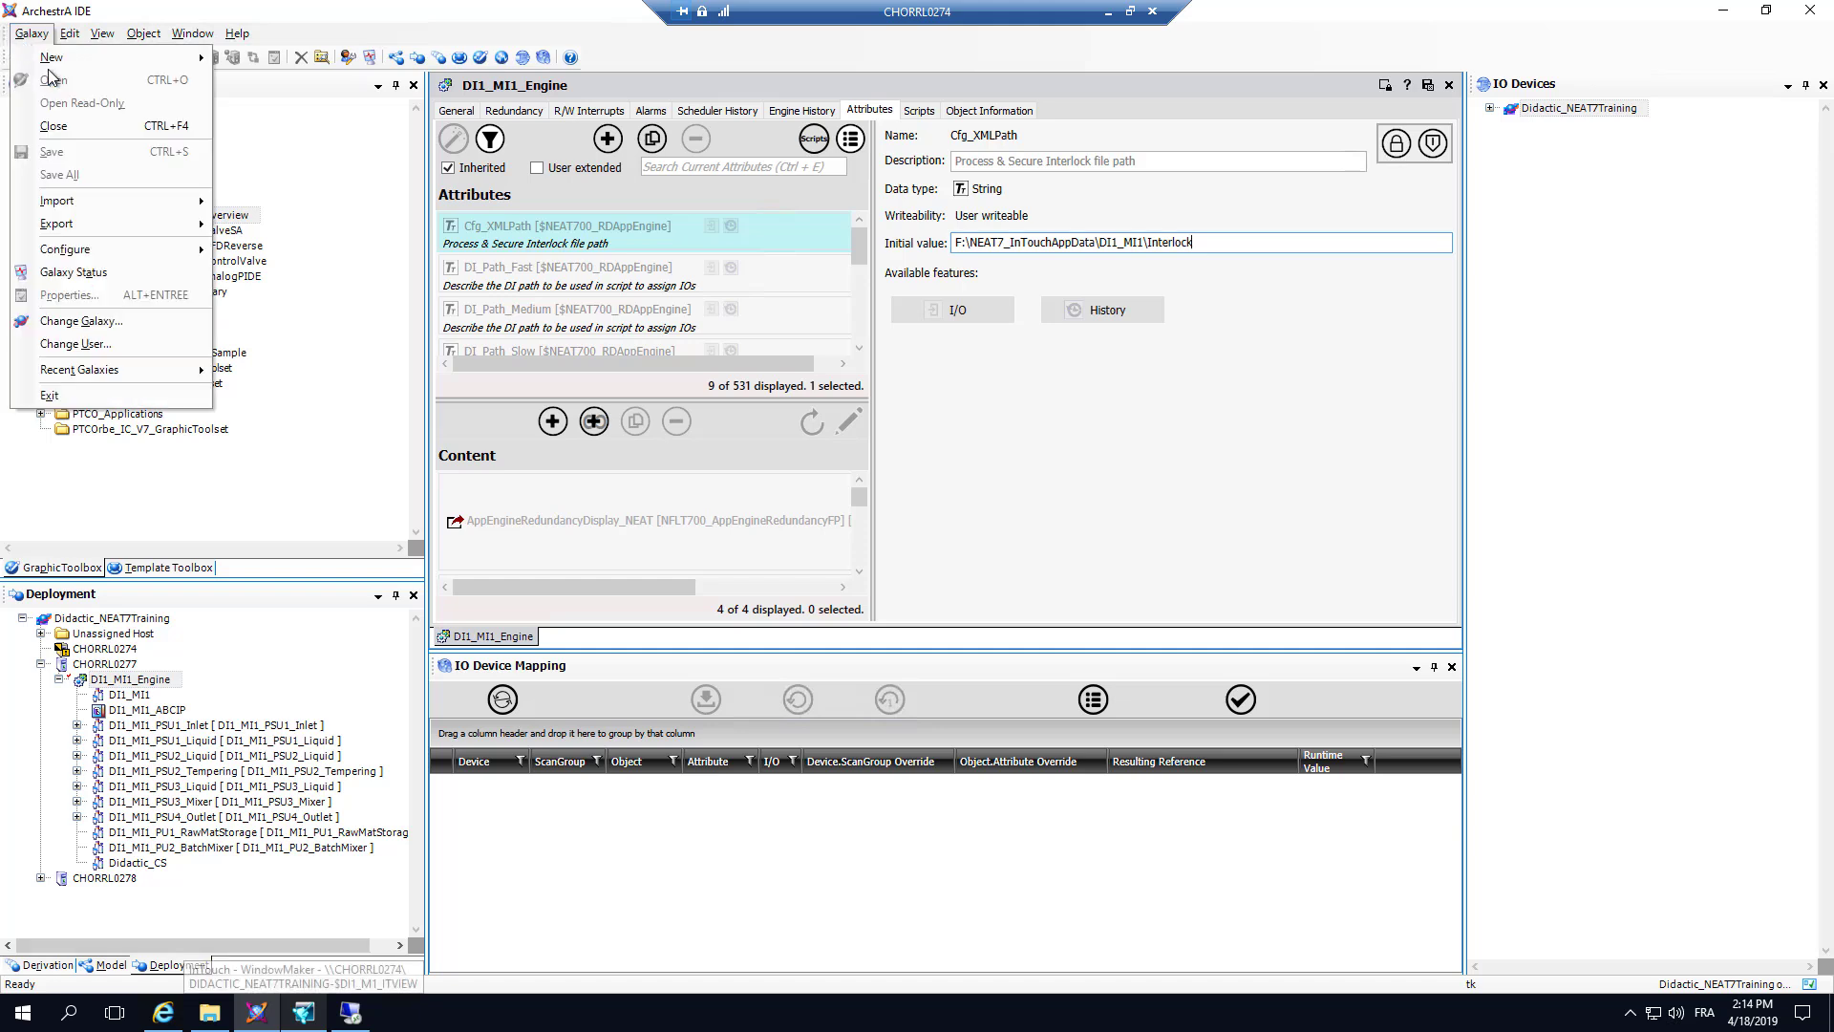
pyautogui.moveTo(114, 251)
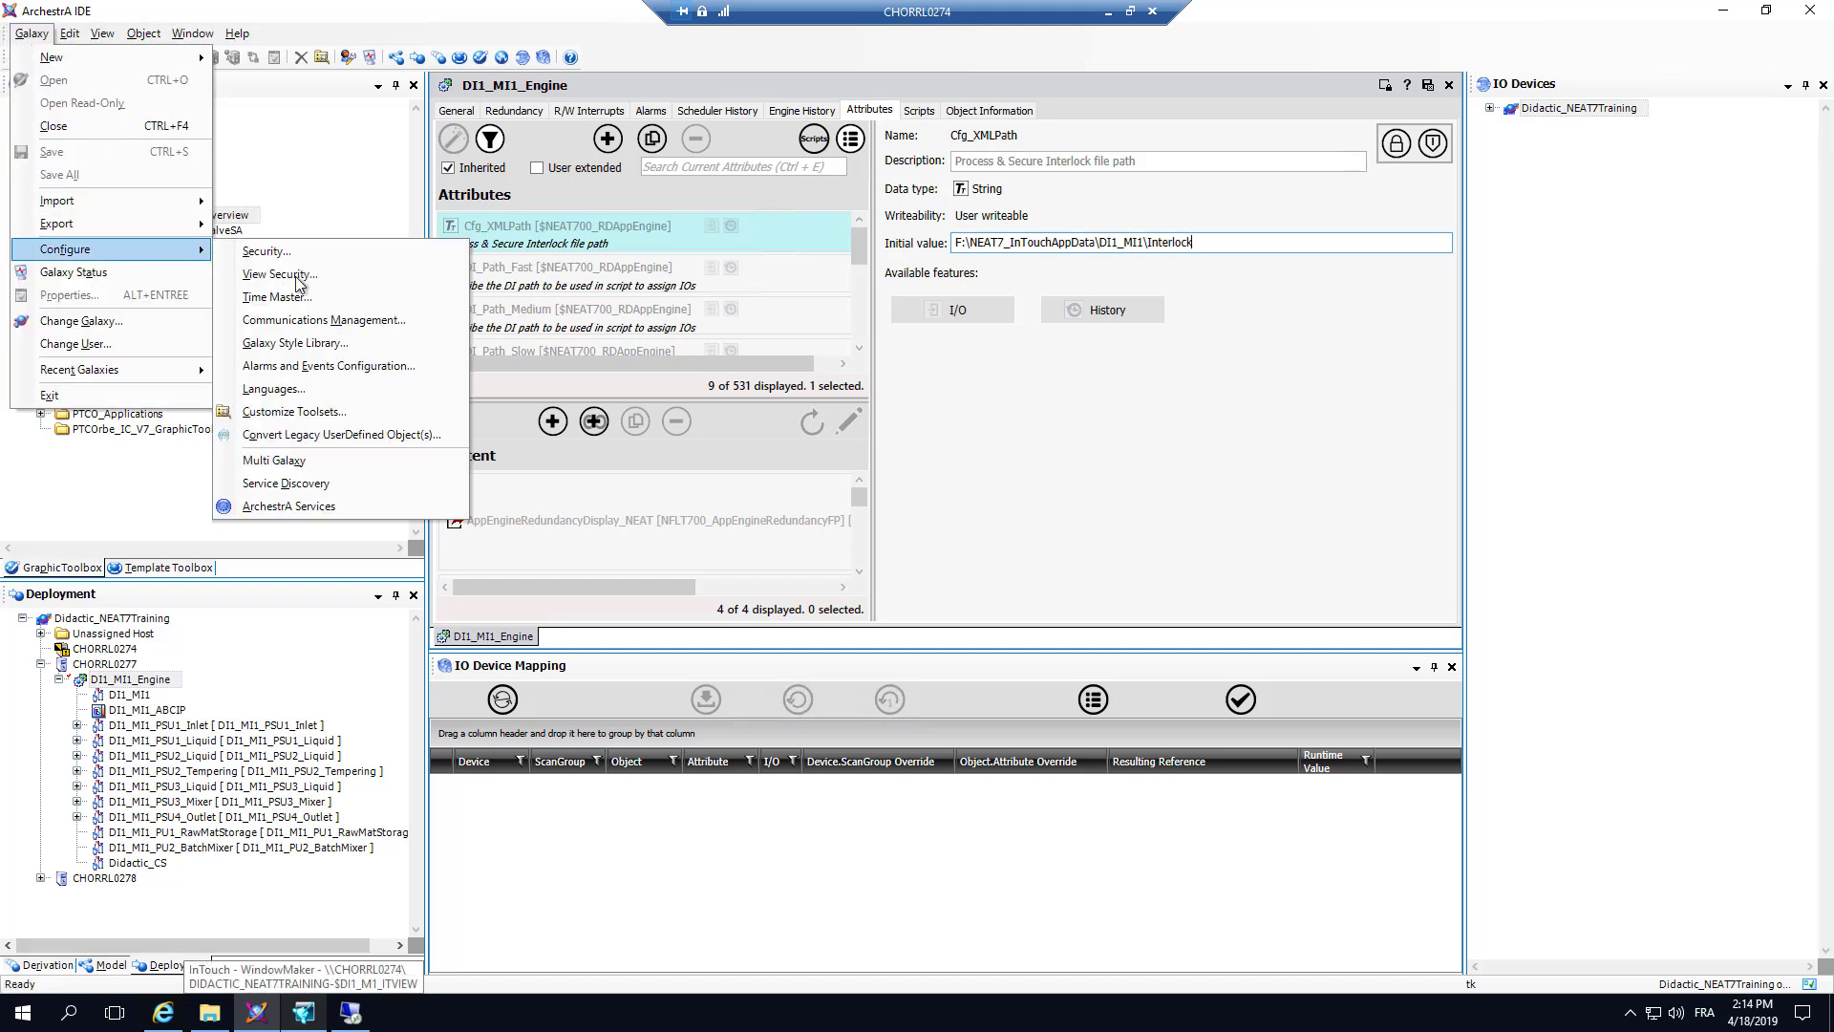
pyautogui.click(306, 391)
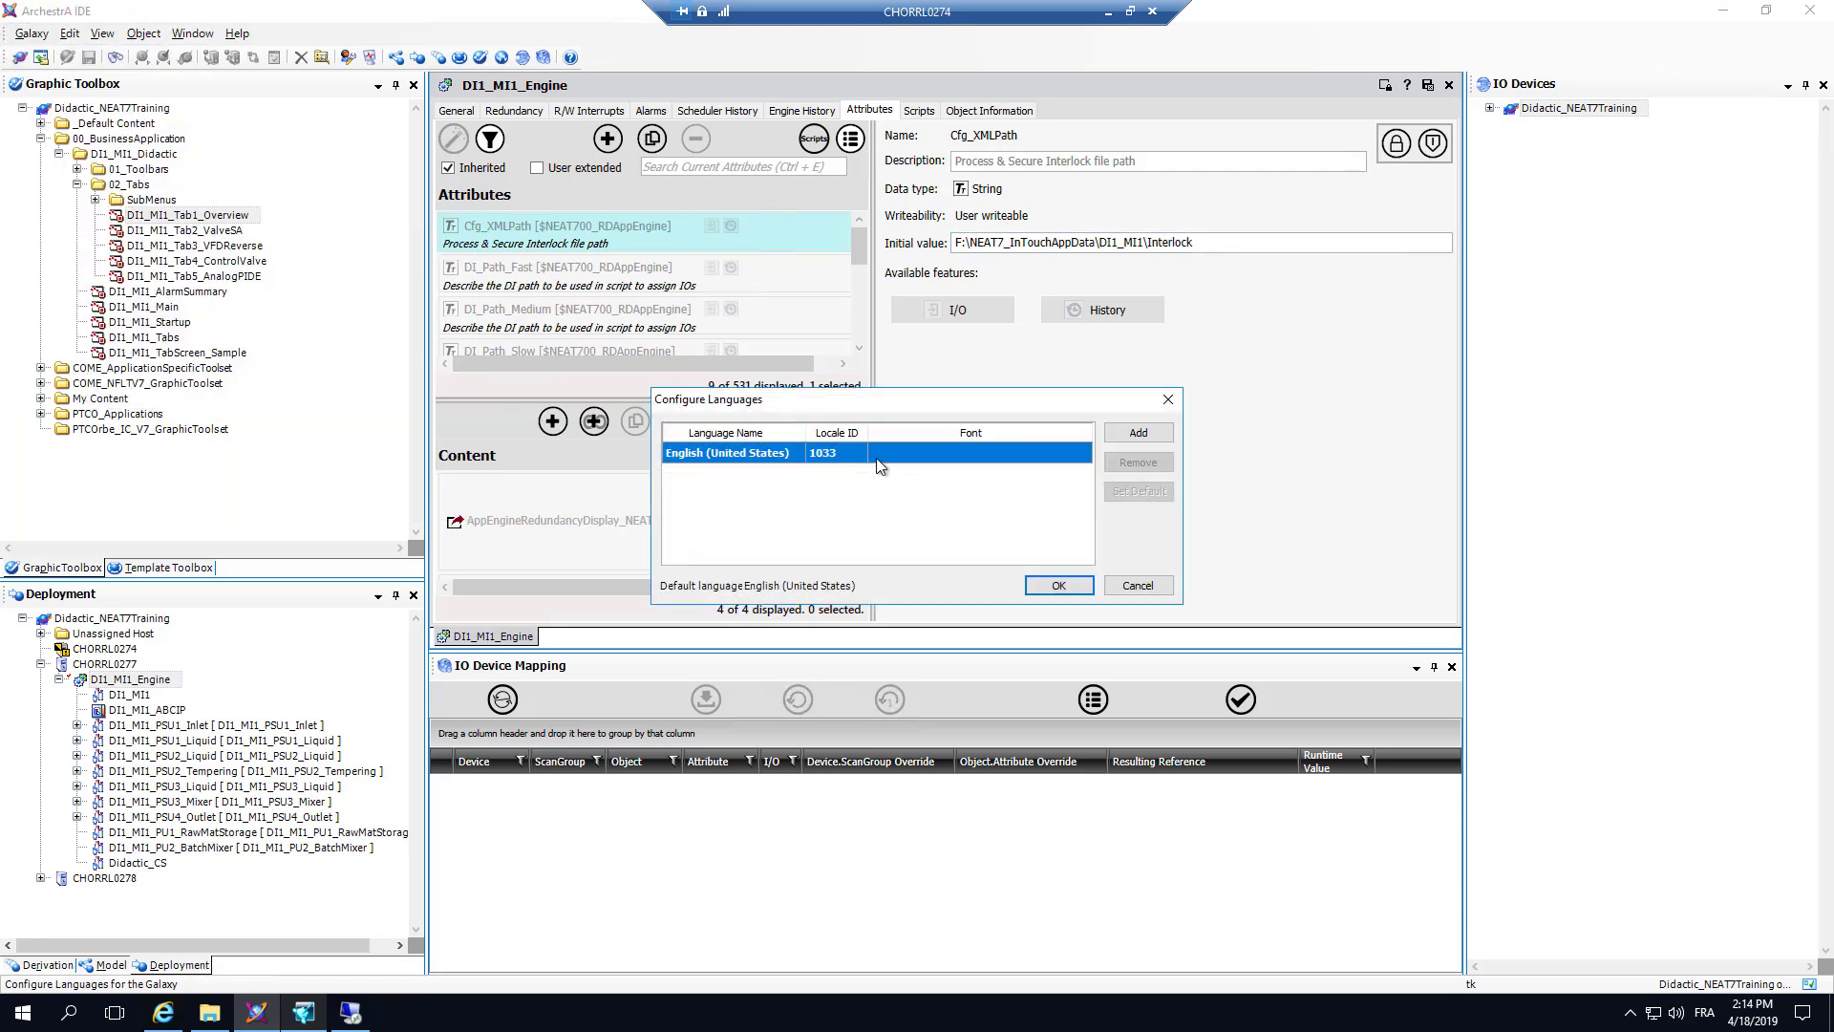
pyautogui.click(1139, 432)
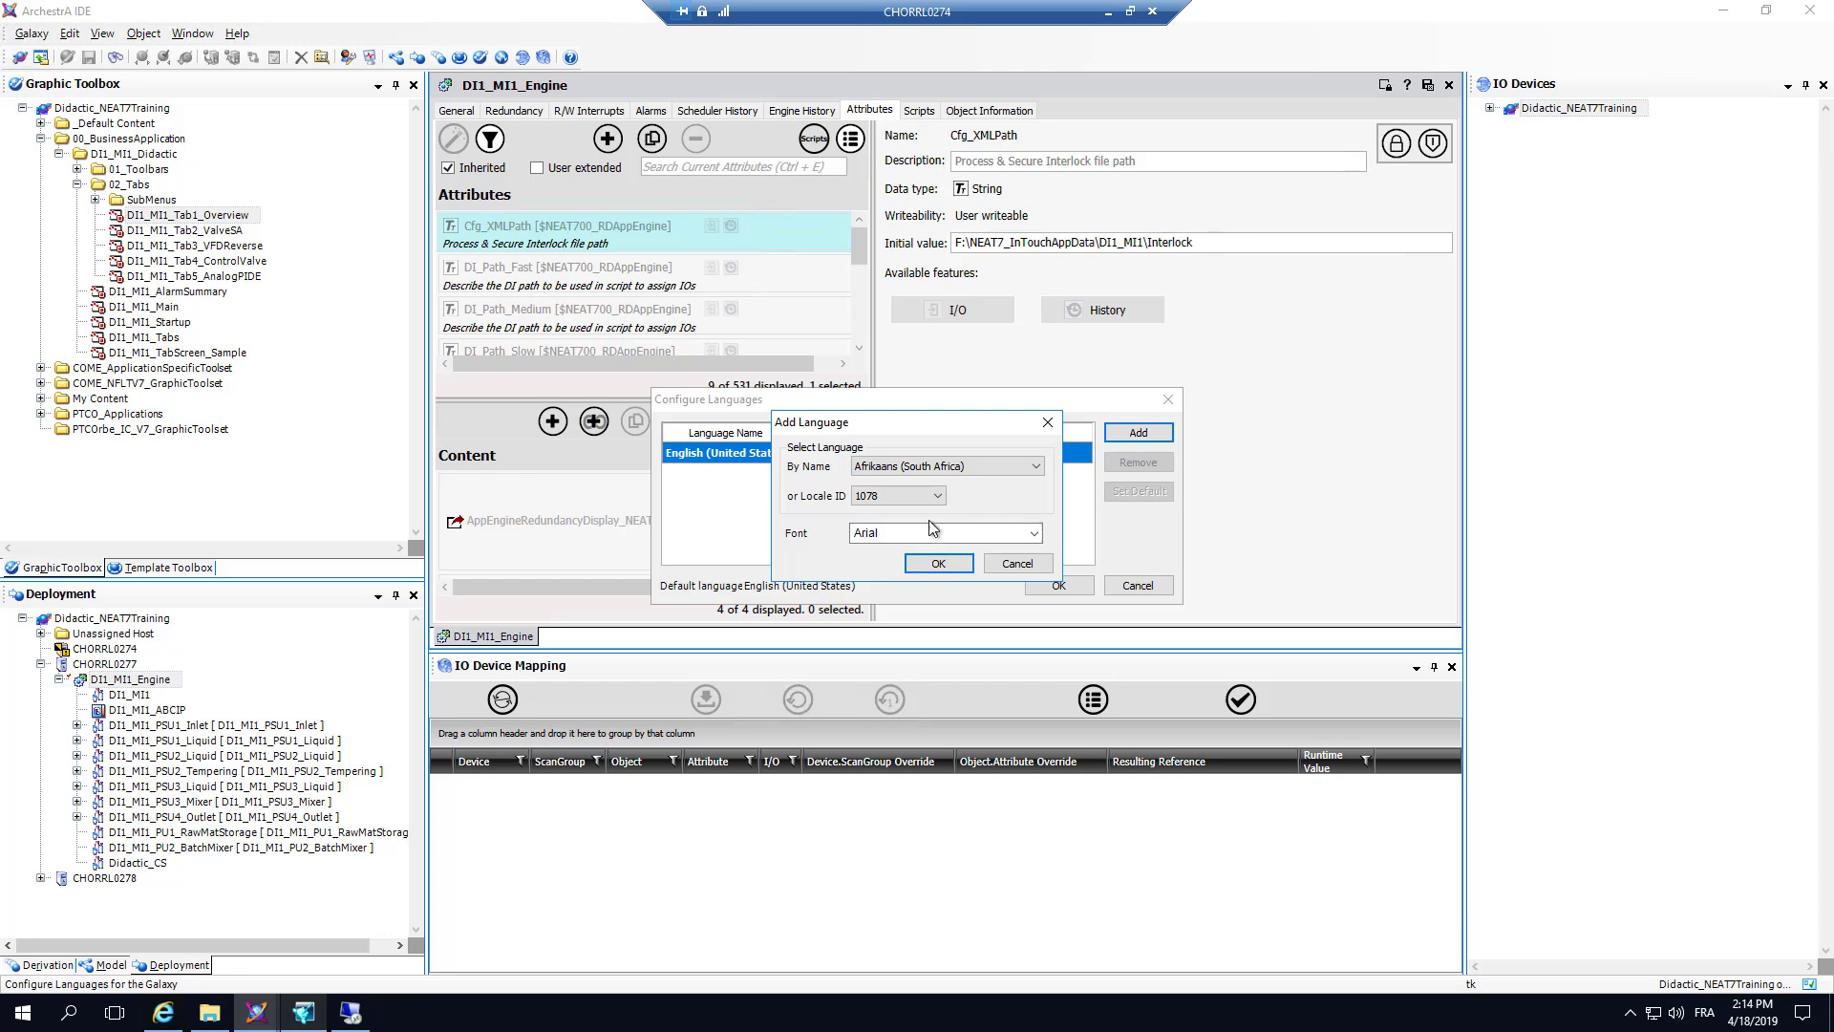
pyautogui.click(993, 465)
pyautogui.click(922, 499)
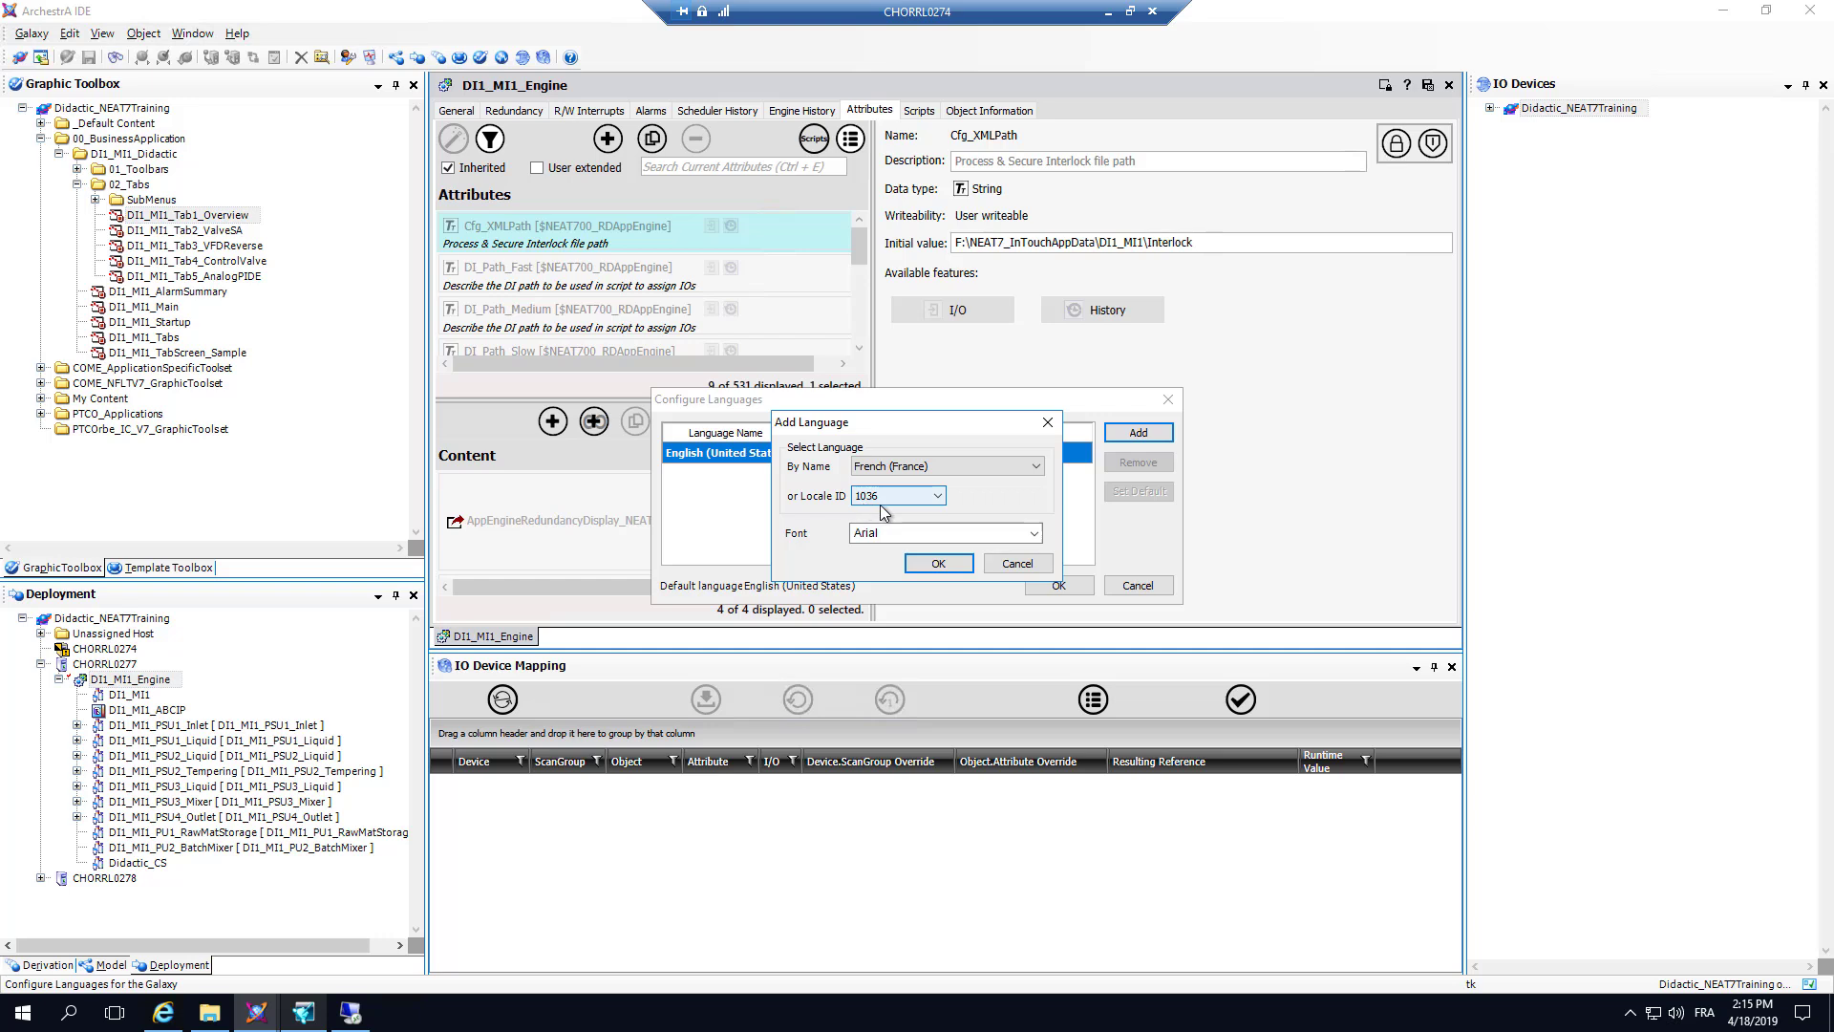
pyautogui.click(1034, 566)
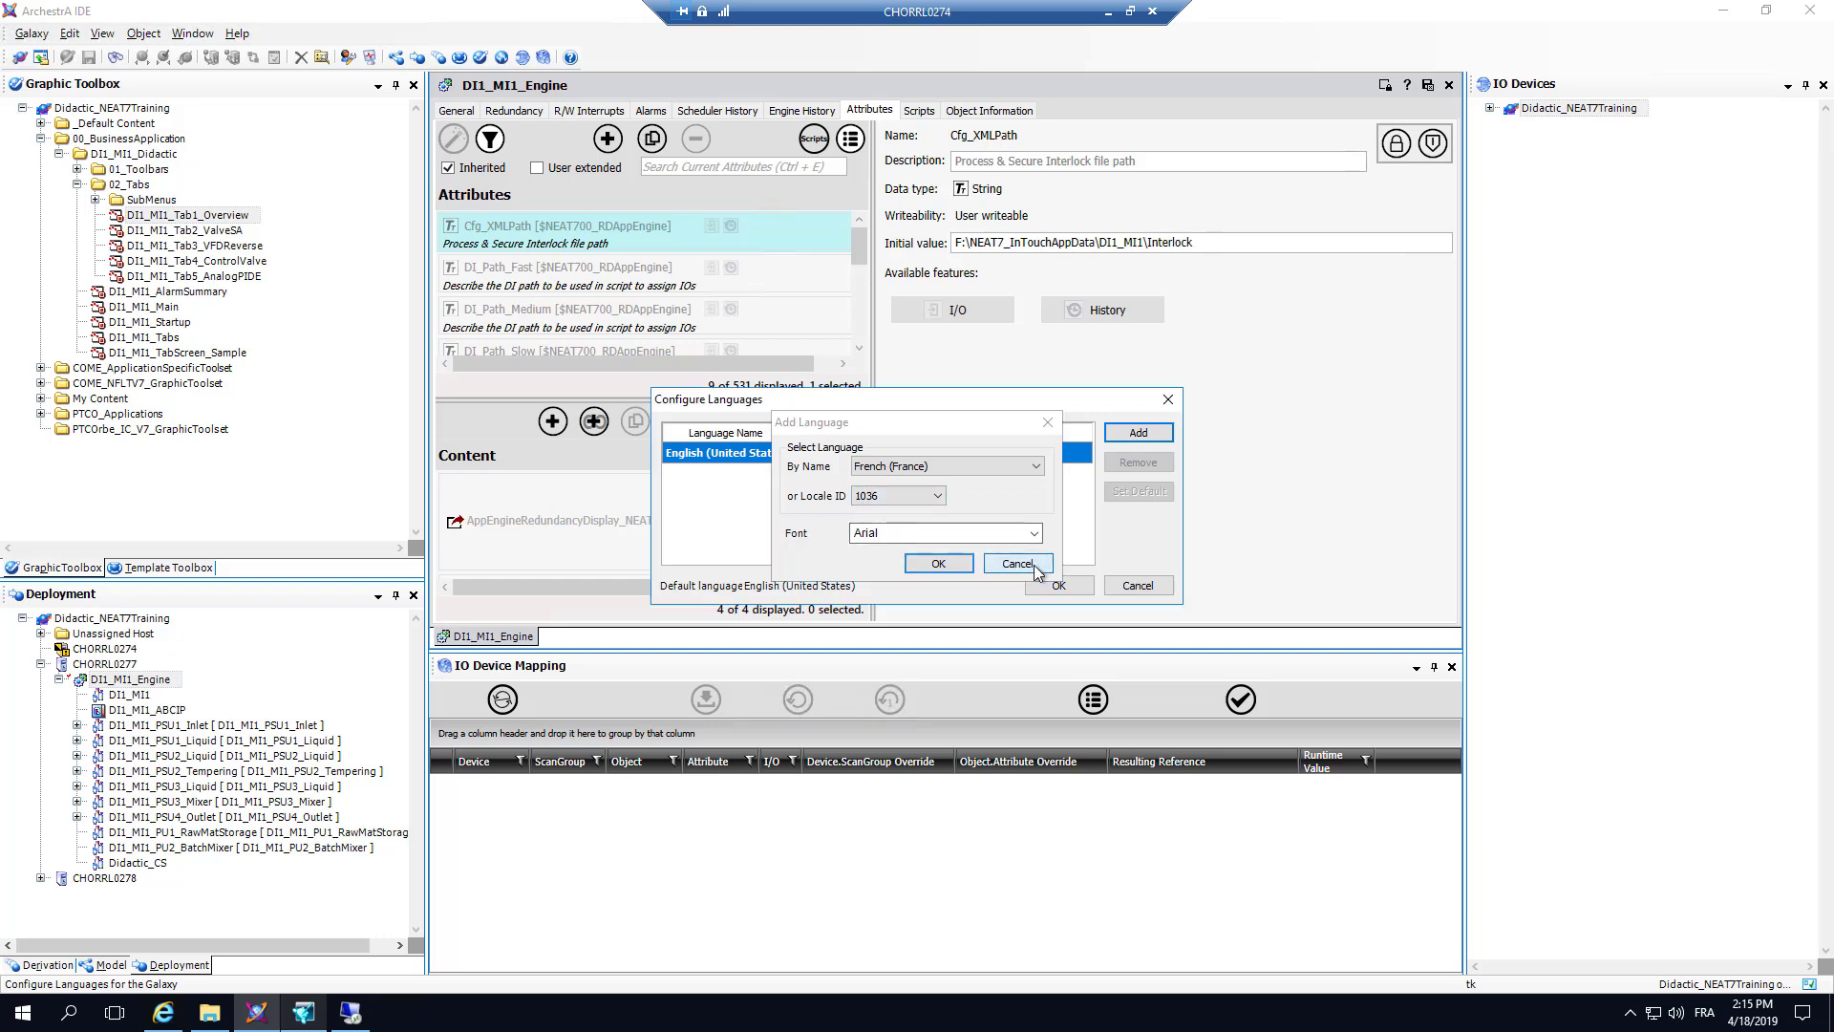
pyautogui.click(1144, 588)
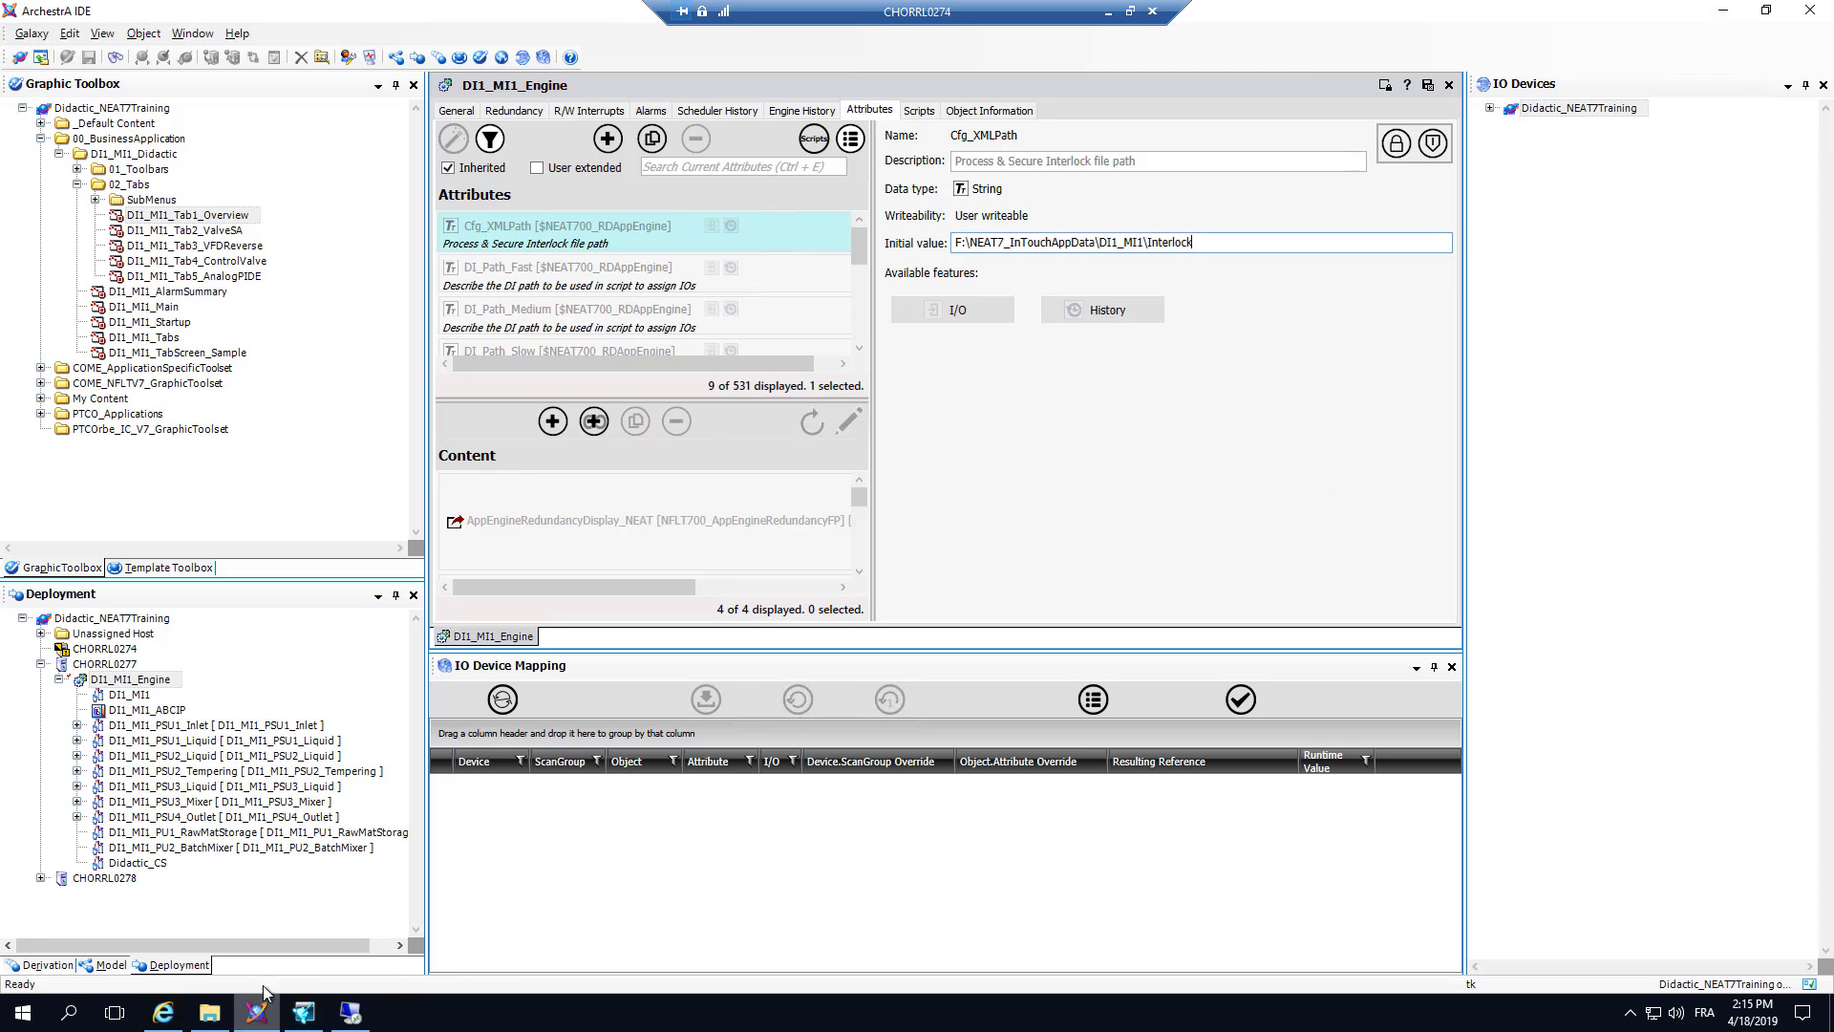
# Step: Reopen AGTR2302.xml from File Explorer, review the ProcessInterlock entries Description_0 to Description_31, and close all browser tabs
pyautogui.click(209, 1012)
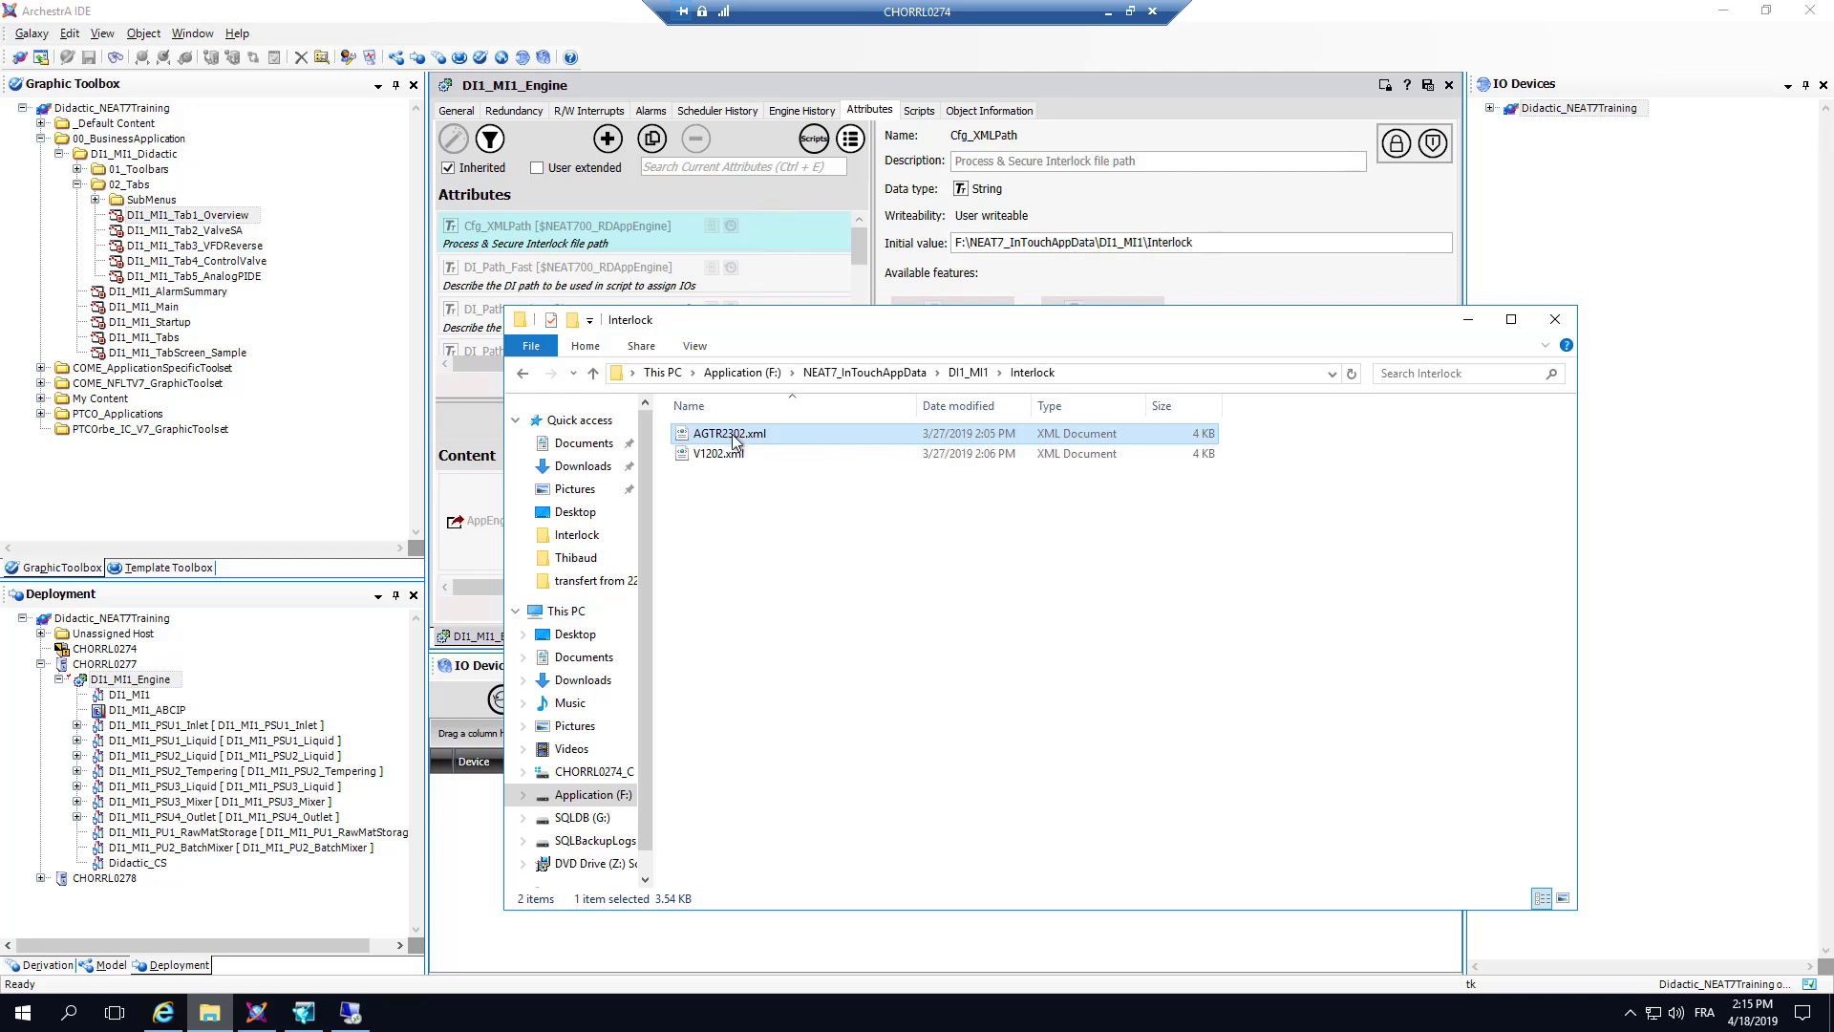
pyautogui.press('Return')
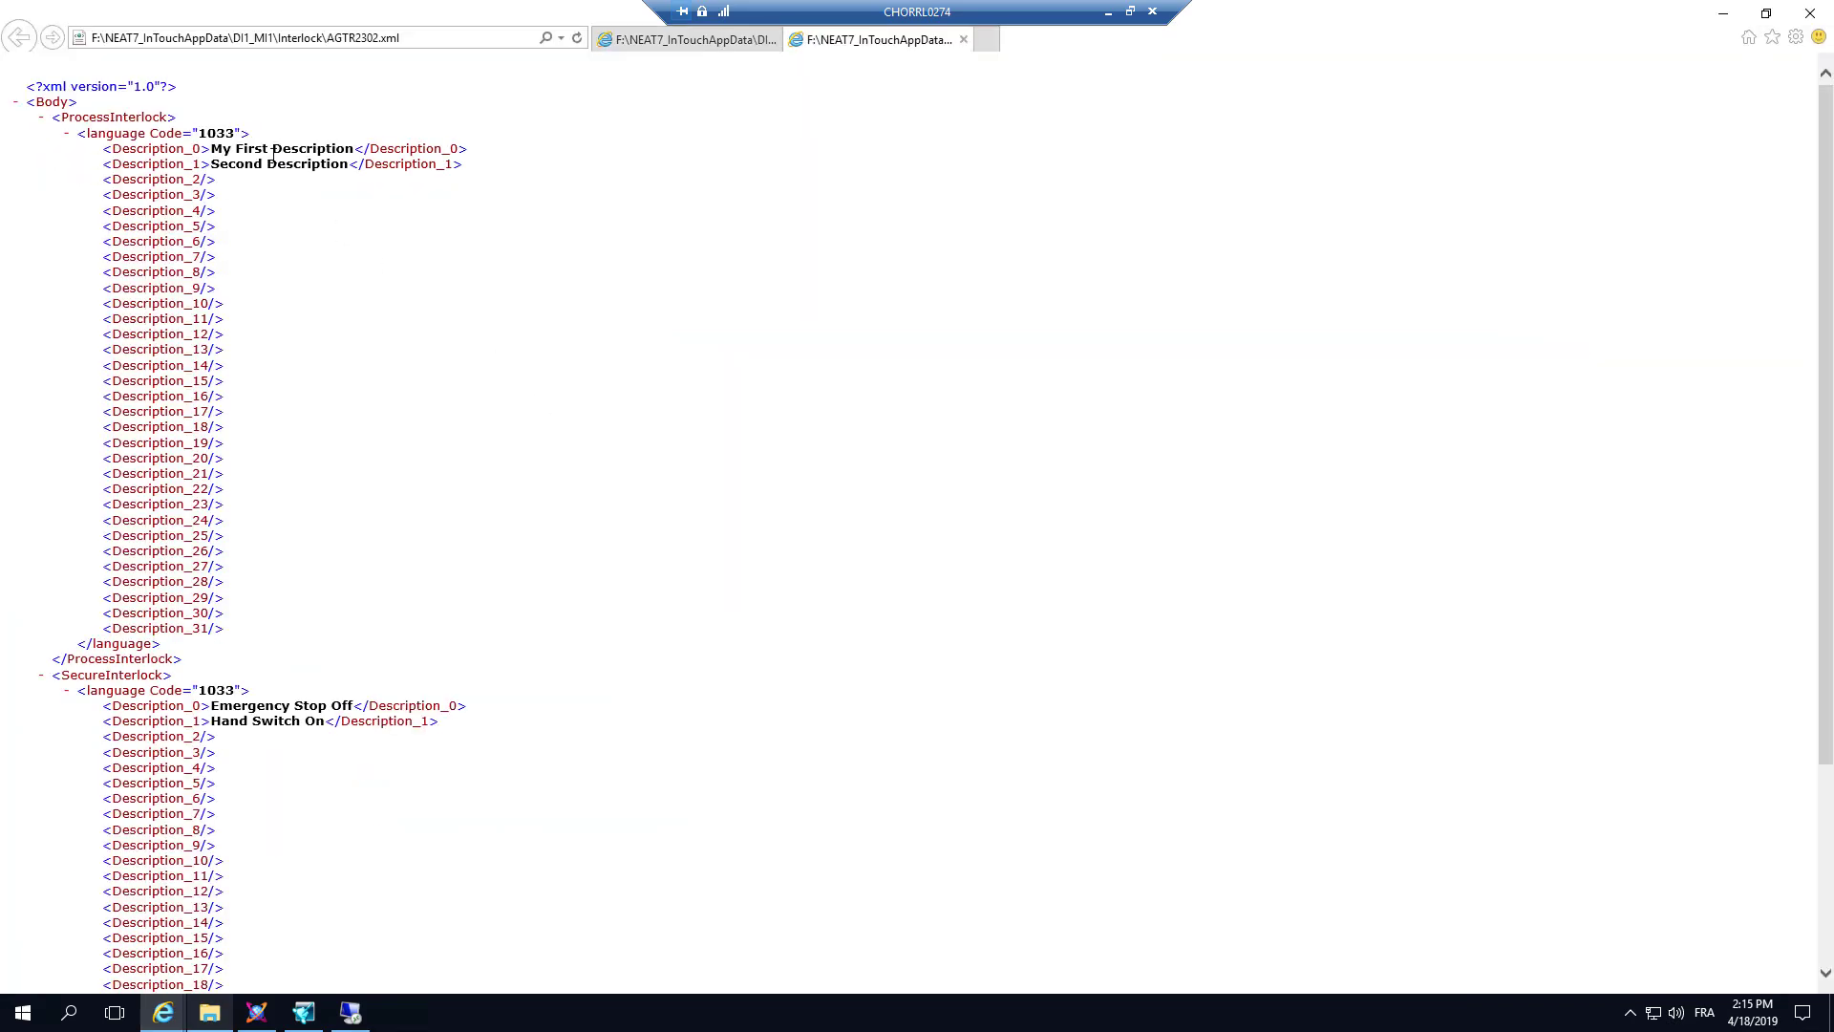
pyautogui.moveTo(115, 143); pyautogui.dragTo(227, 622)
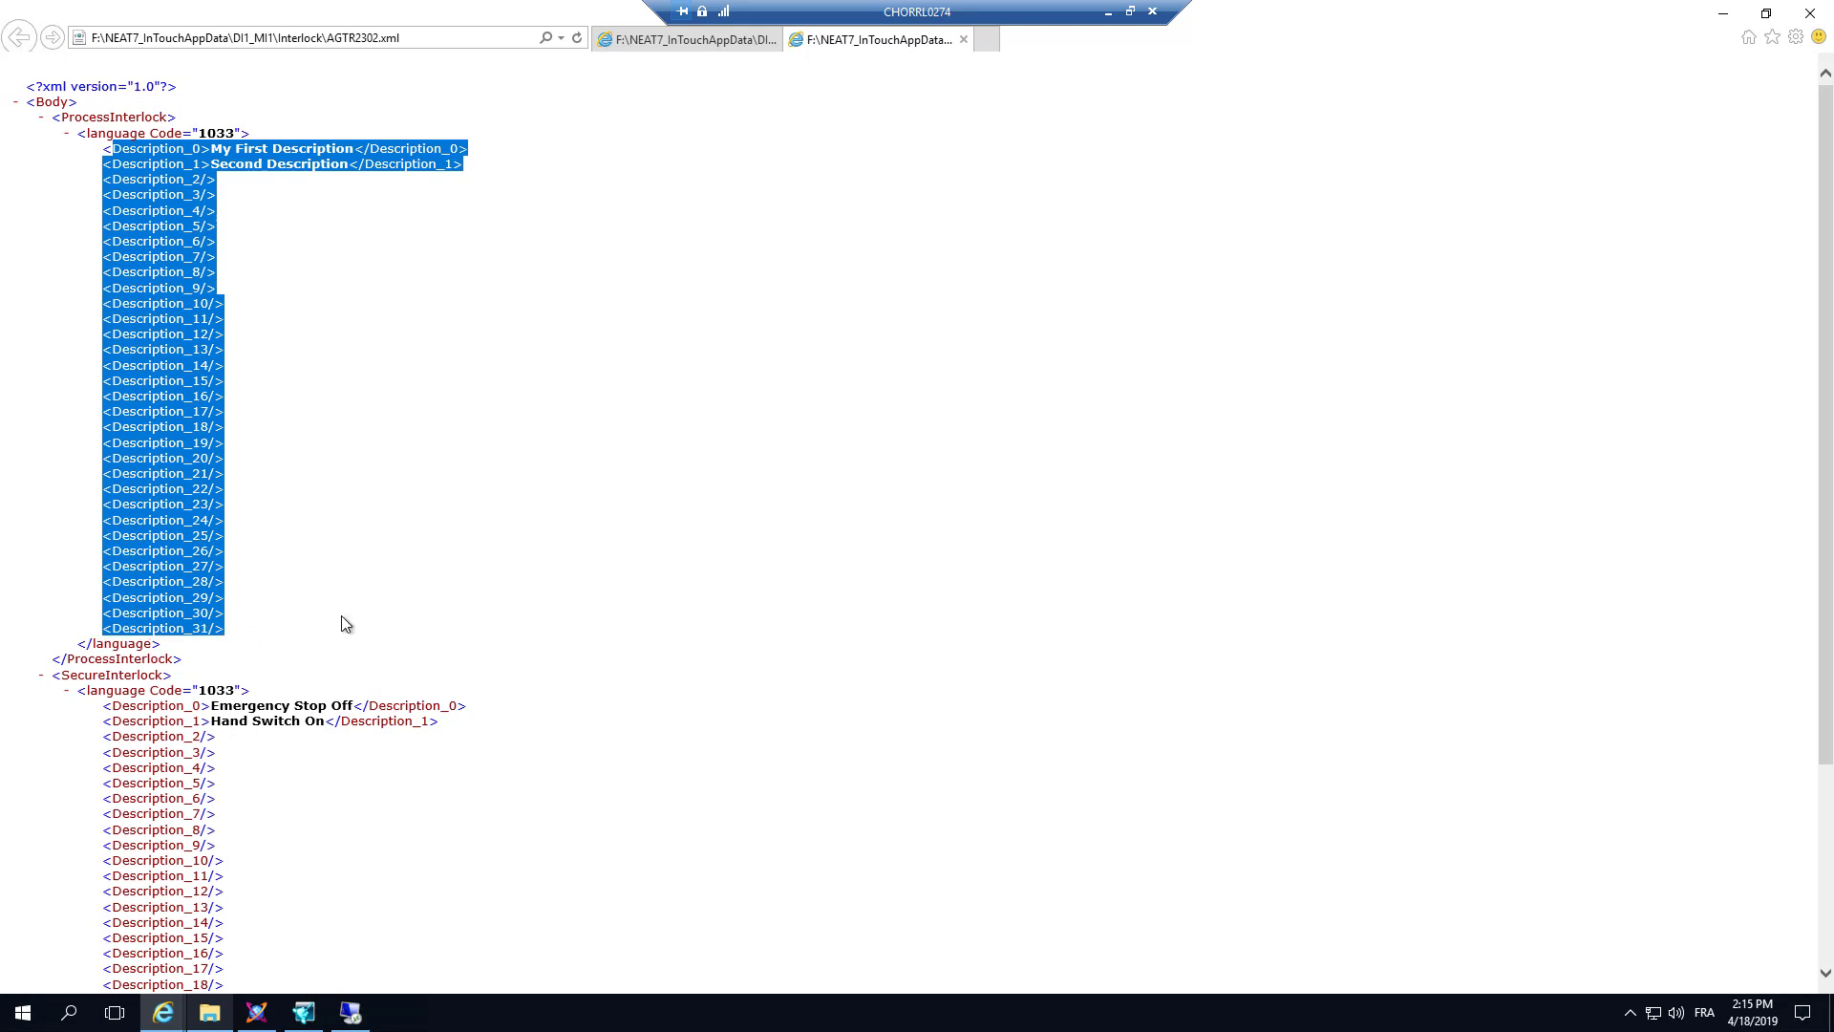
pyautogui.click(341, 369)
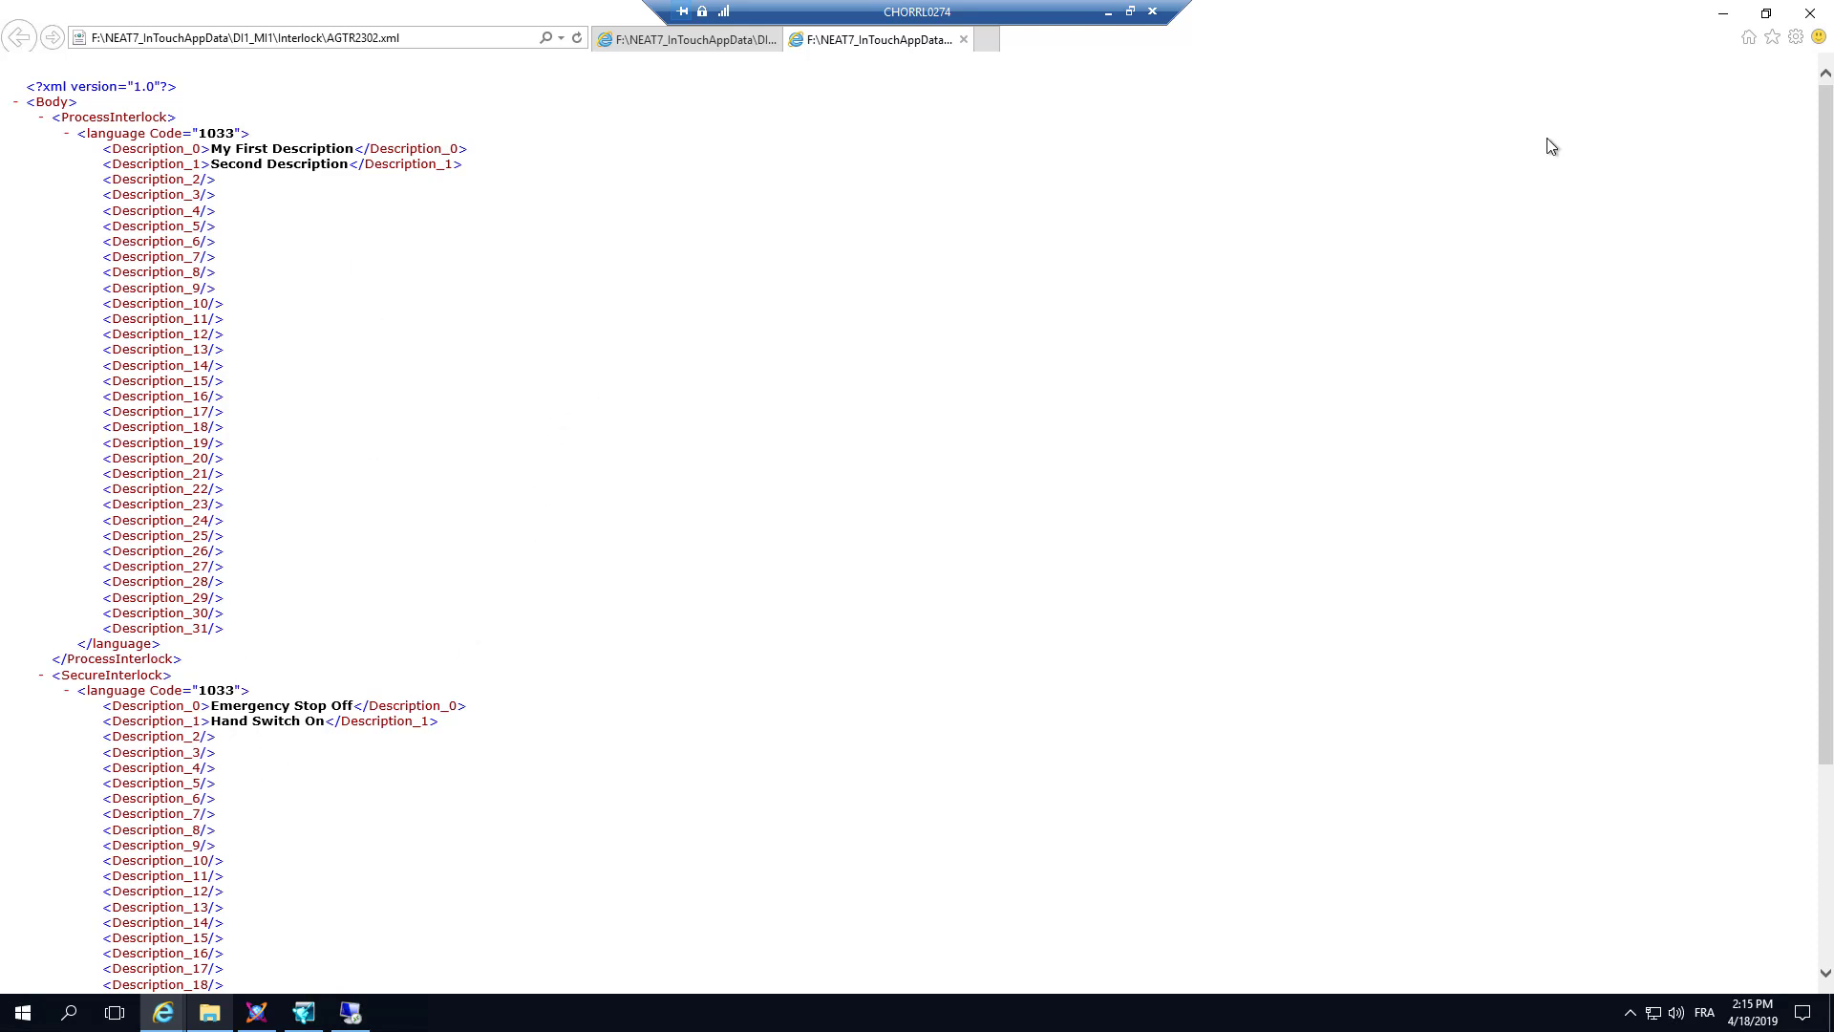
pyautogui.click(1810, 13)
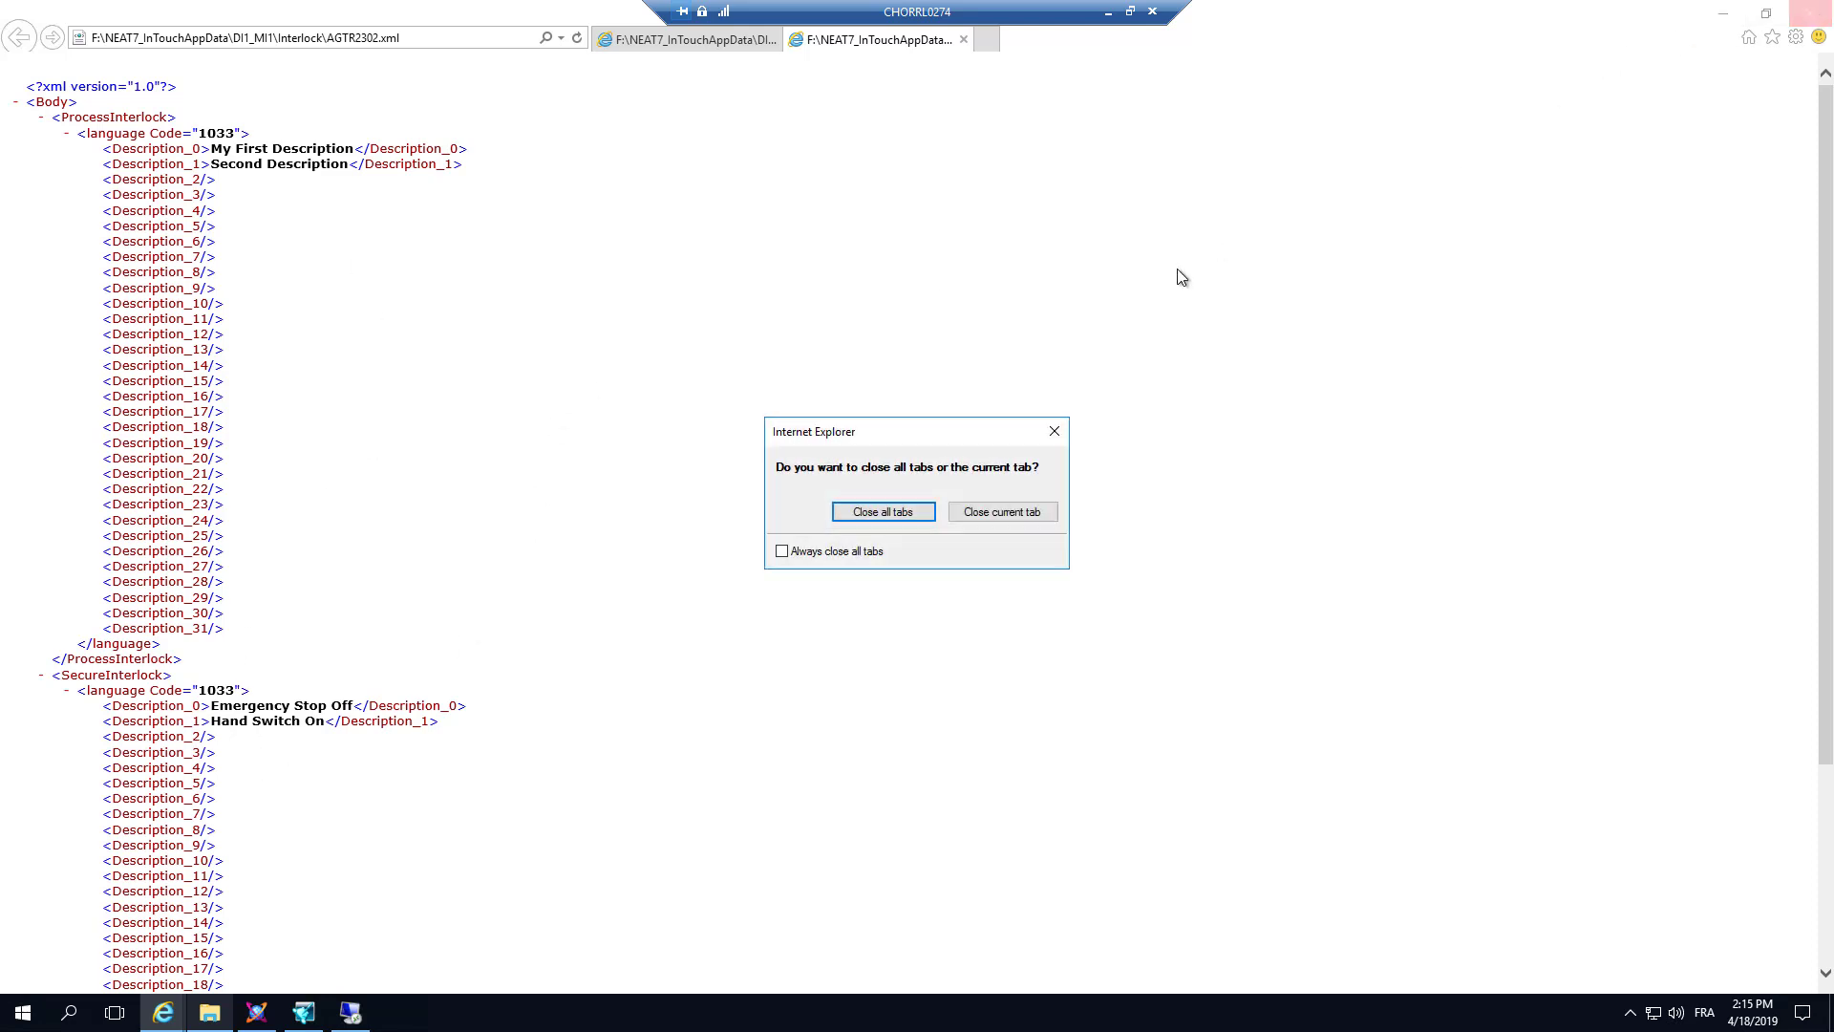
pyautogui.click(883, 513)
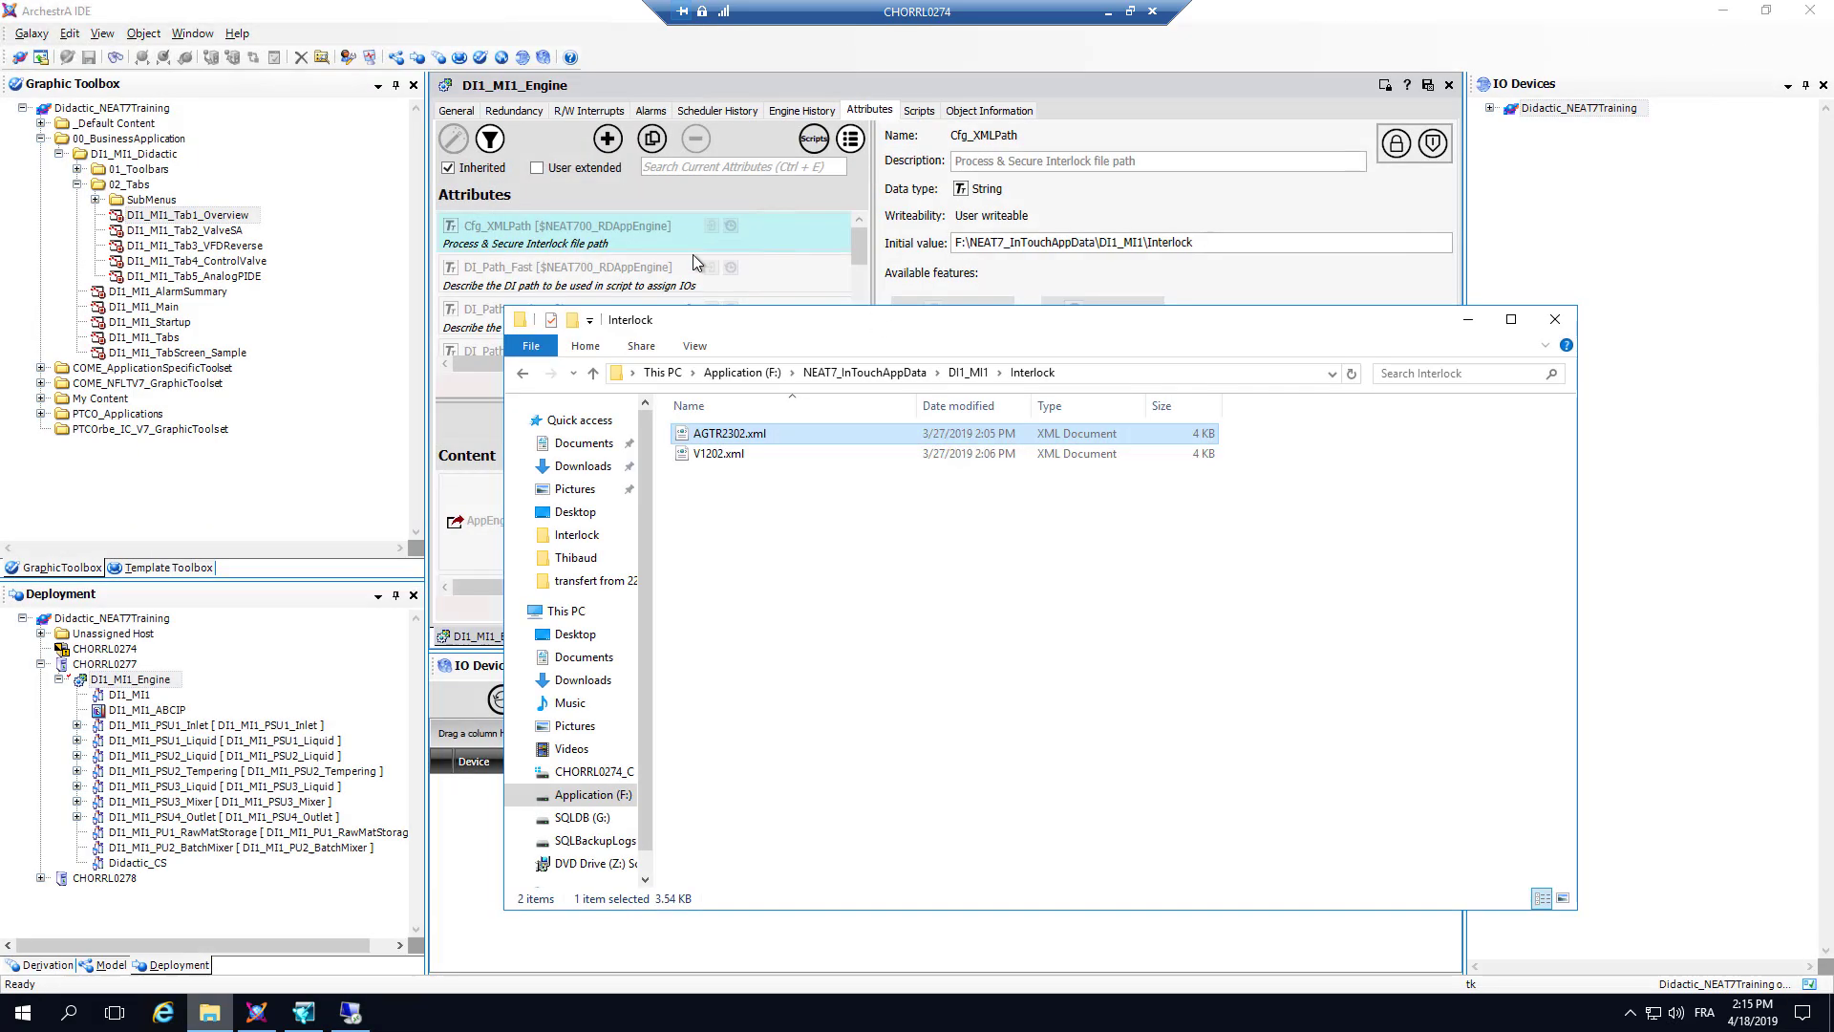
# Step: Switch to InTouch WindowMaker, start the runtime from the Startup window, and show the faceplate of valve MI1_V1202 on the VALVE SA page
pyautogui.click(322, 1008)
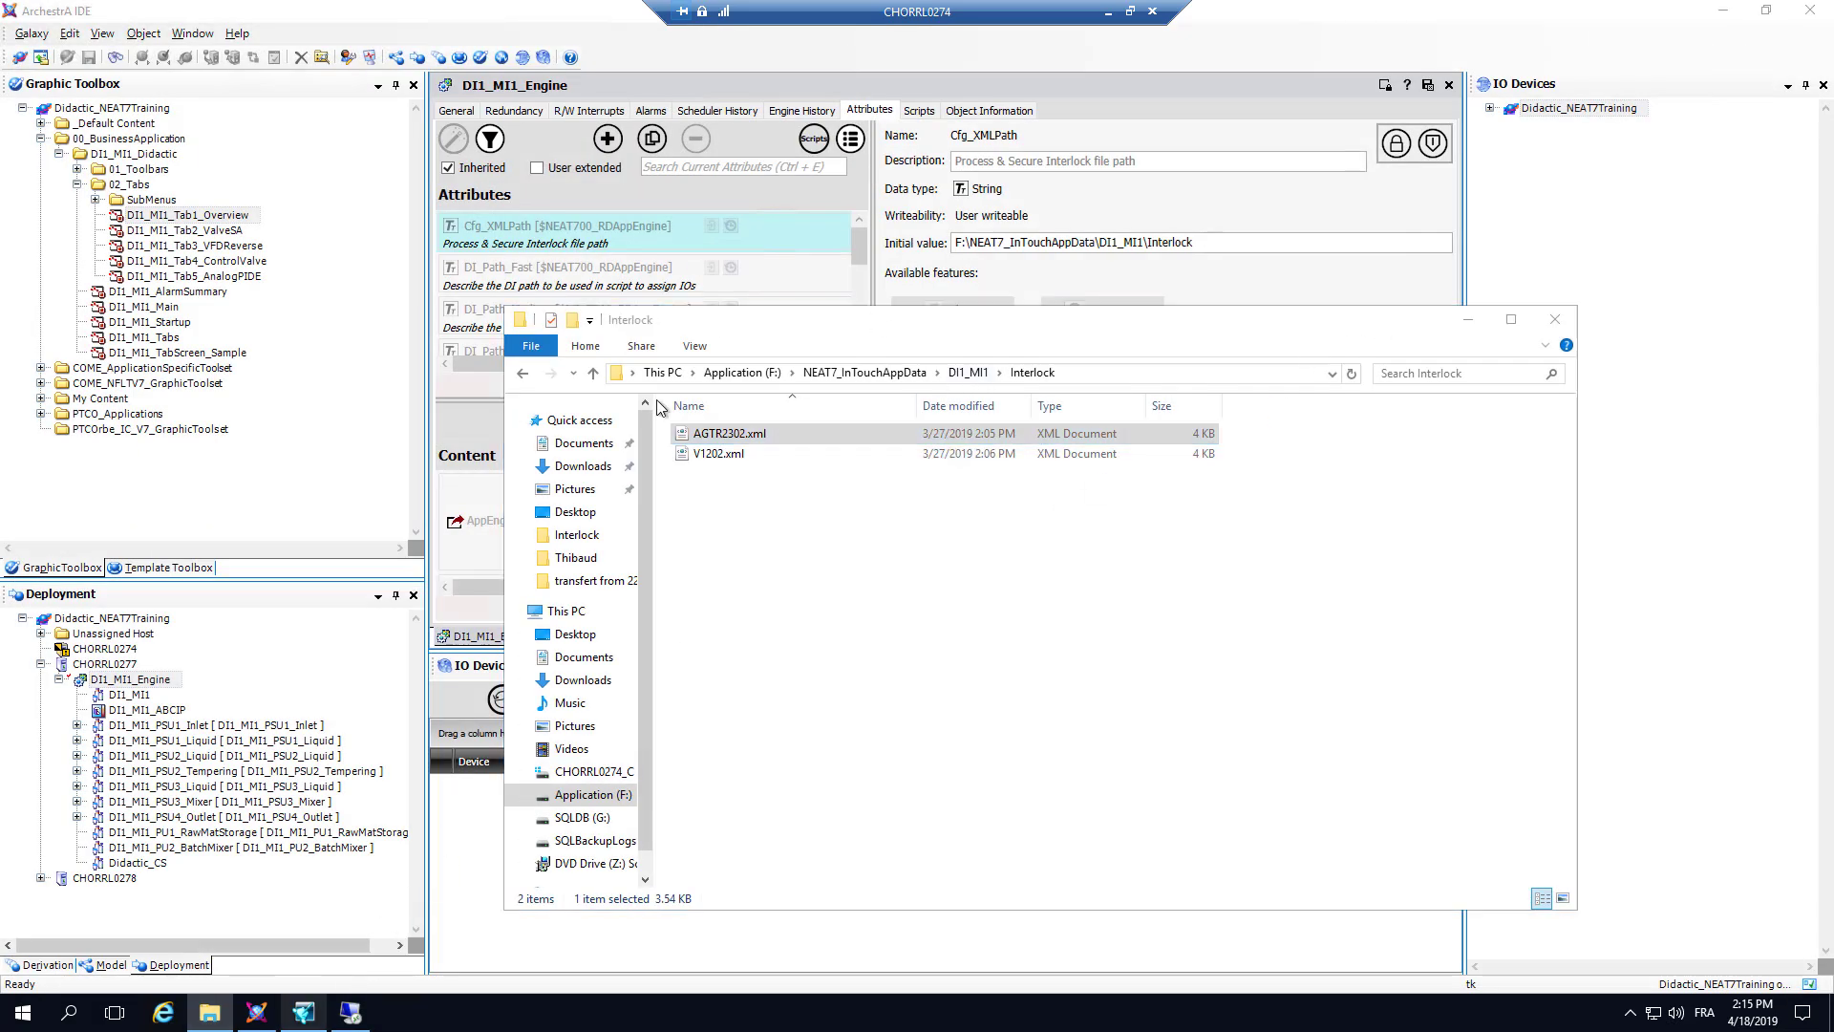
pyautogui.click(91, 209)
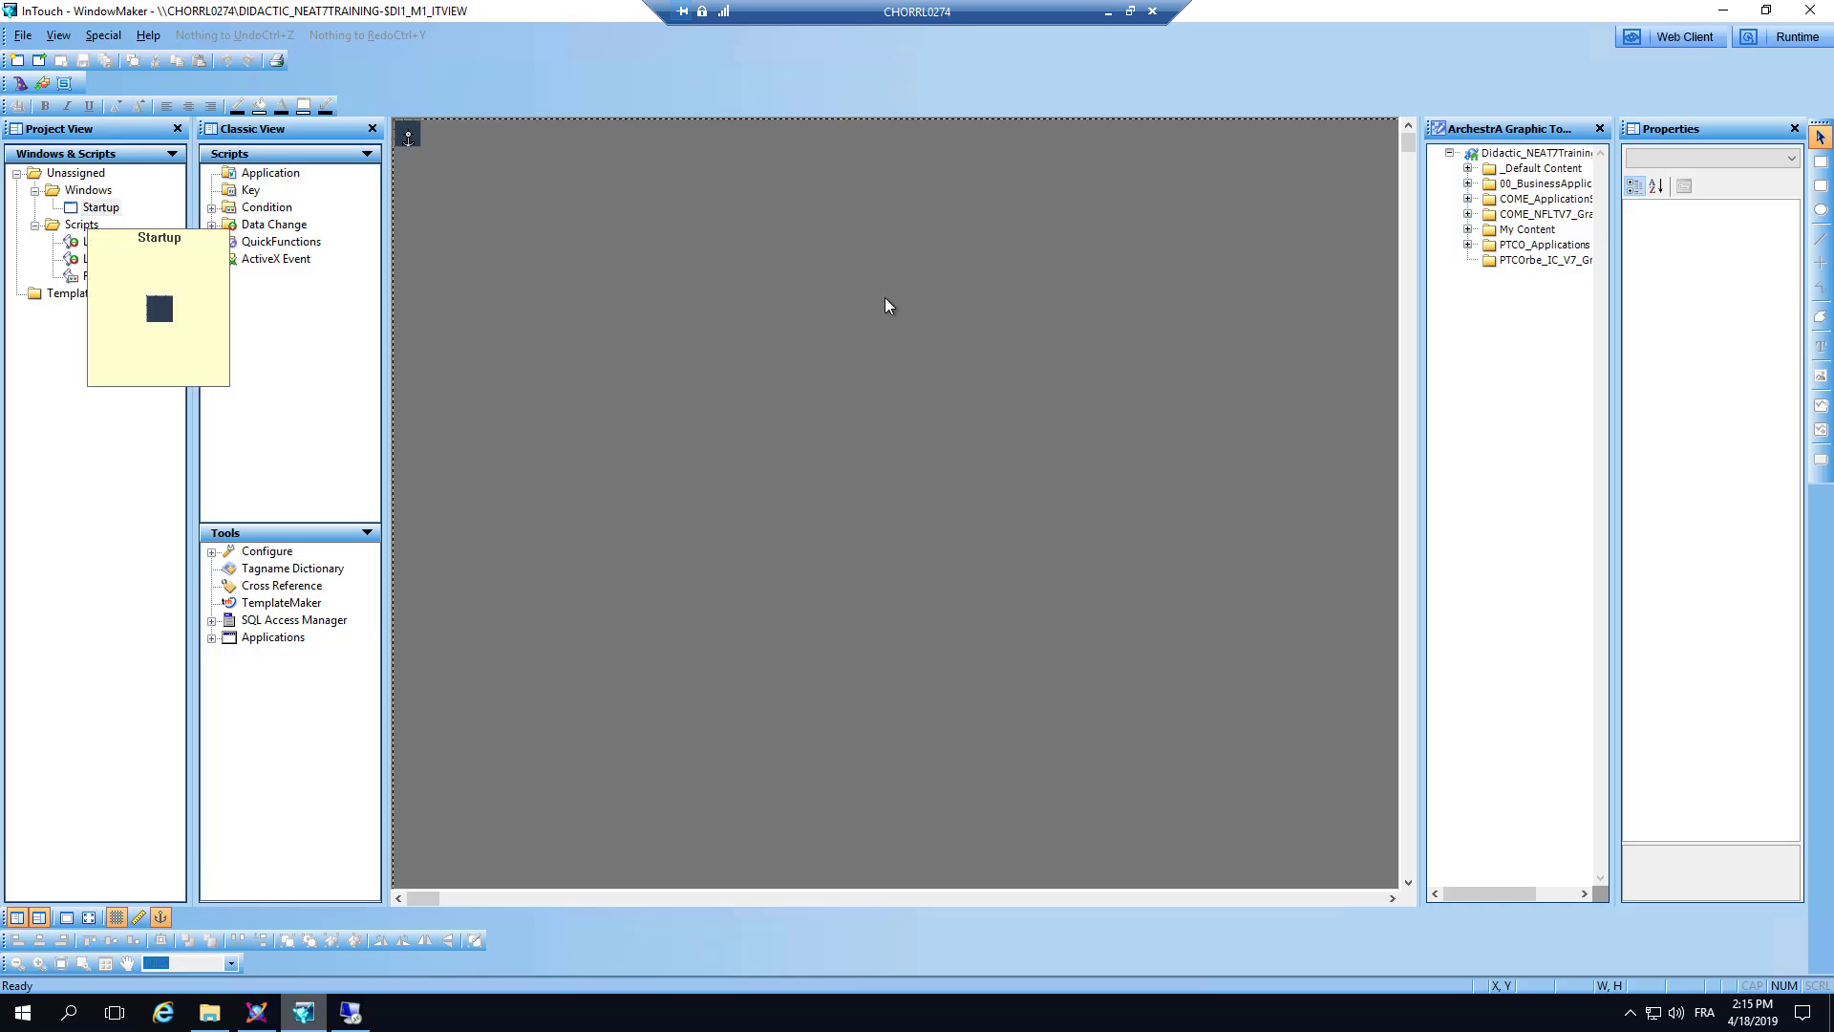
pyautogui.click(1786, 37)
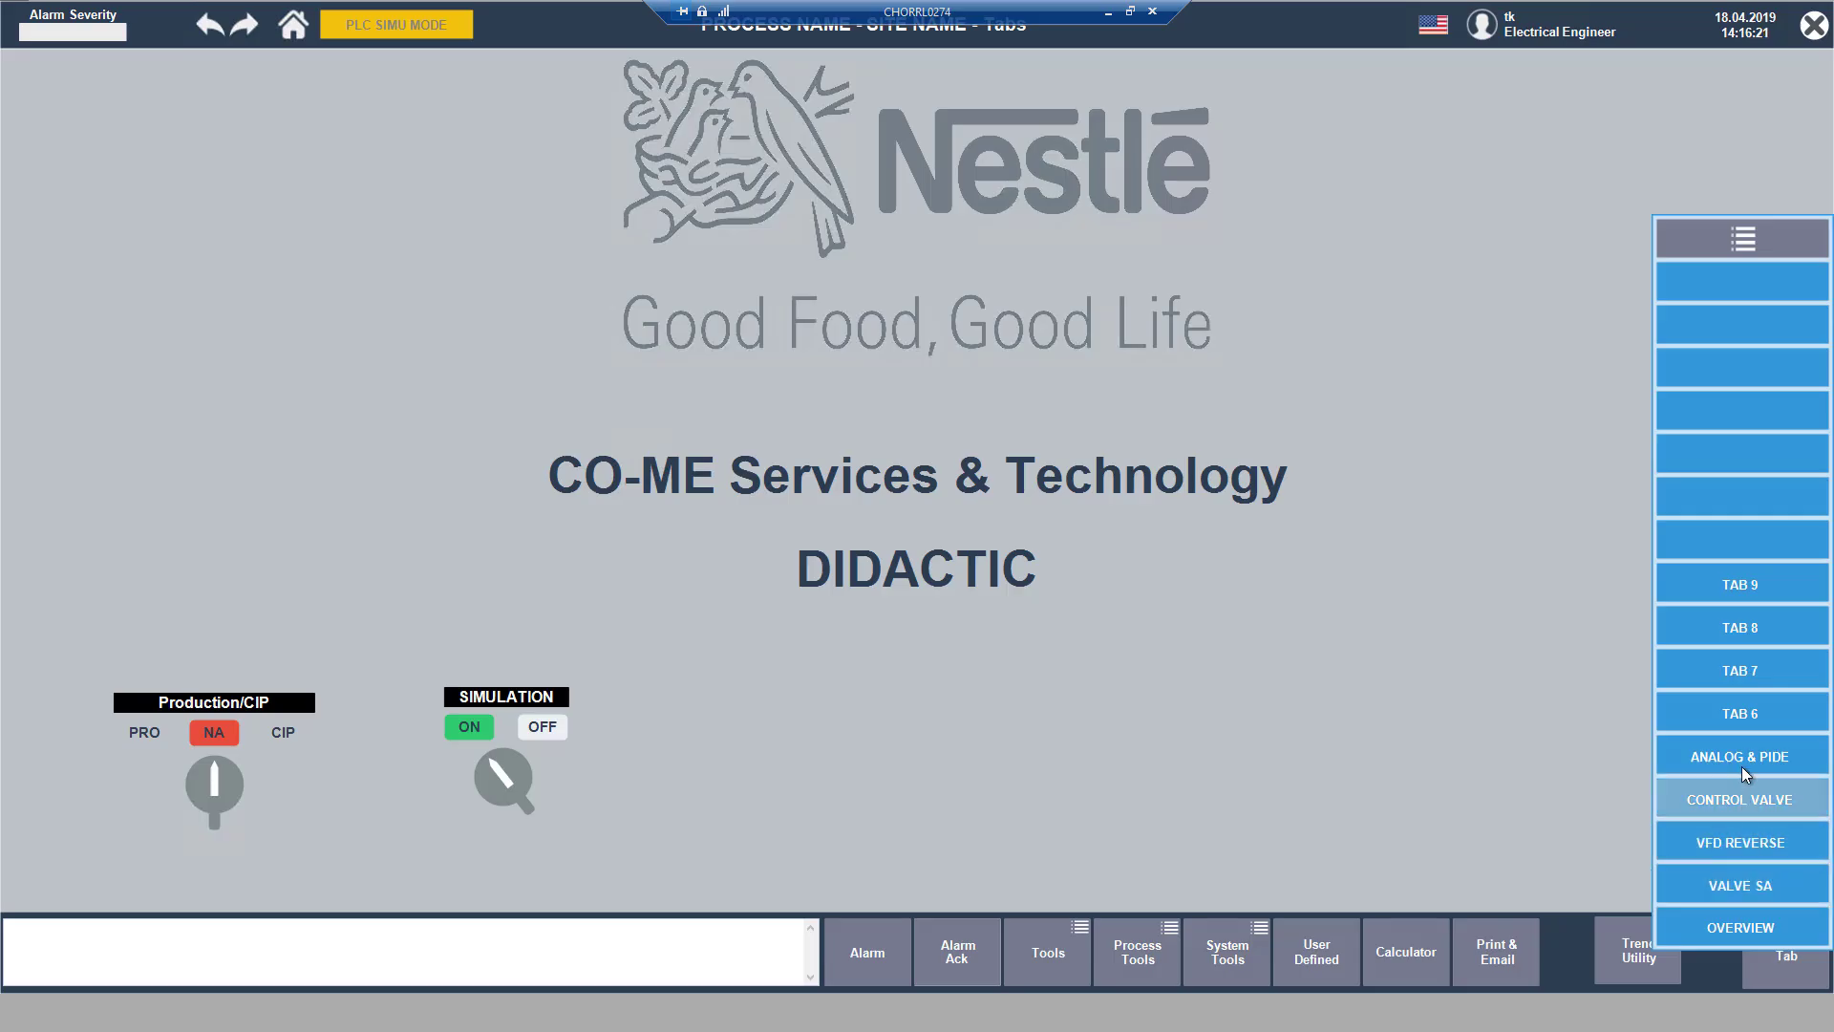
pyautogui.click(1741, 886)
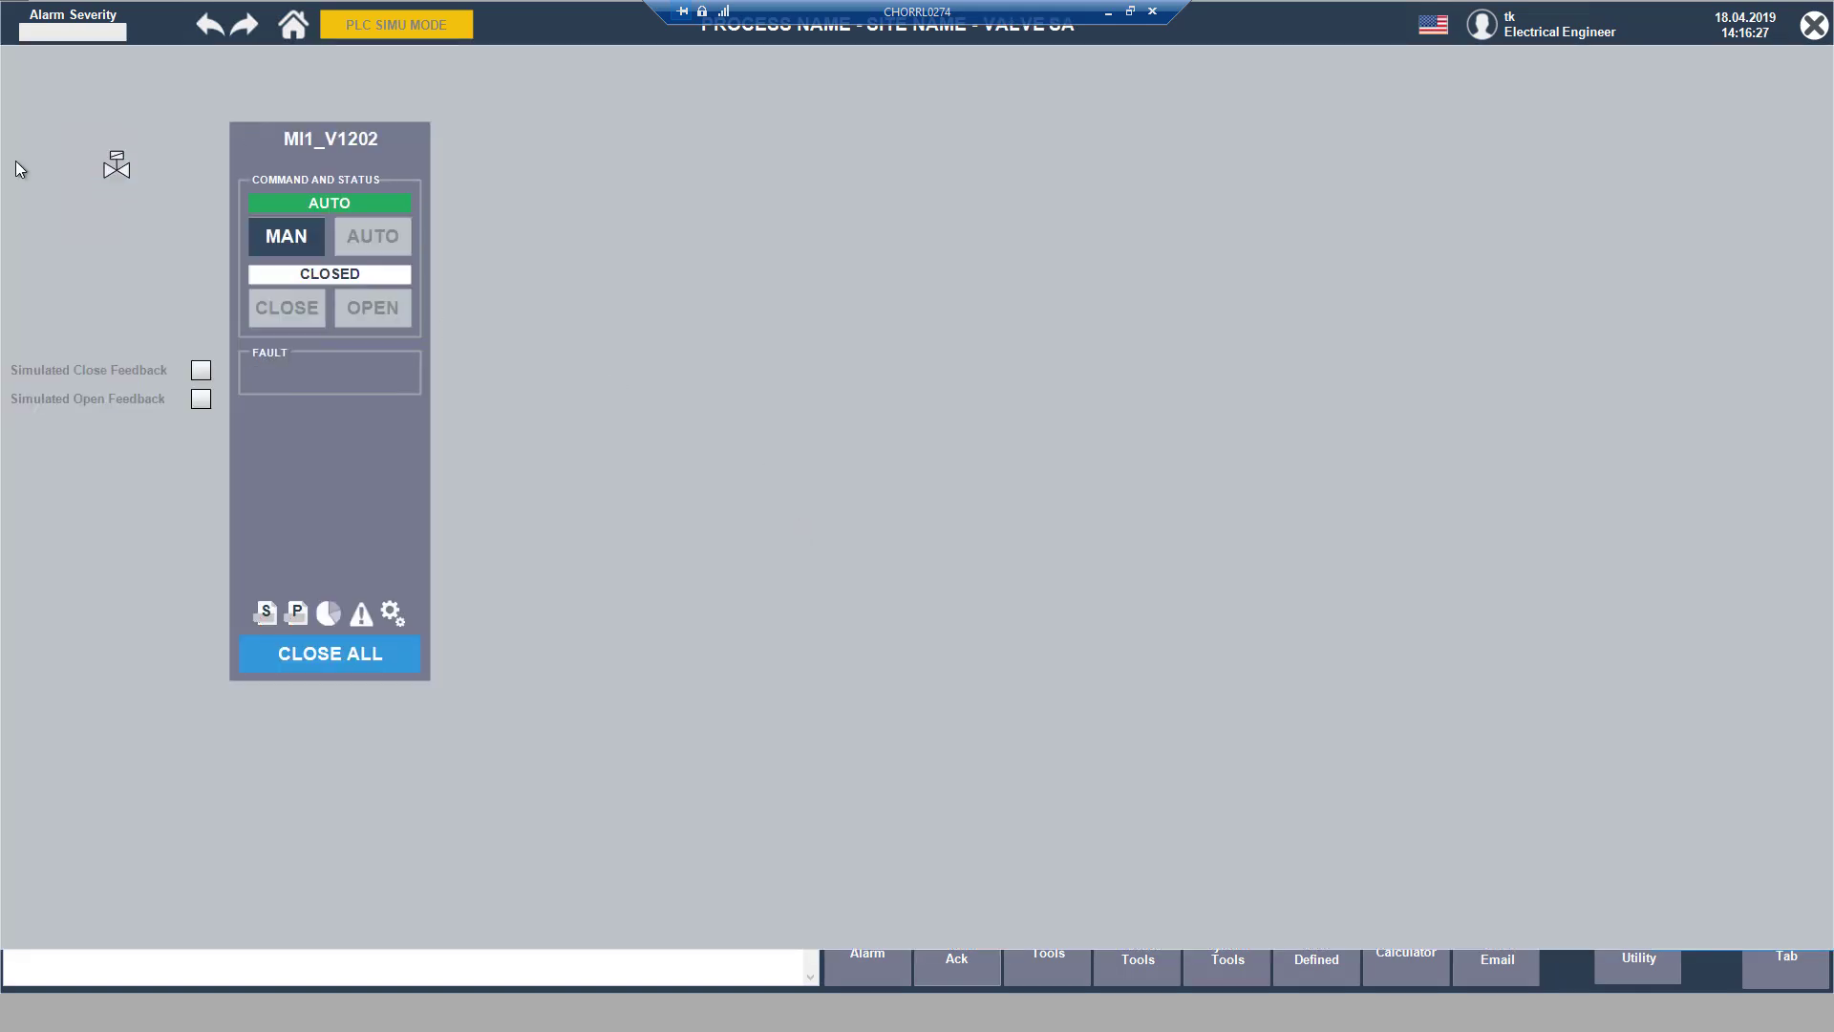
# Step: View the Secure Interlock and Process Interlock popups of MI1_V1202 beside its faceplate, and exit the runtime
pyautogui.click(269, 614)
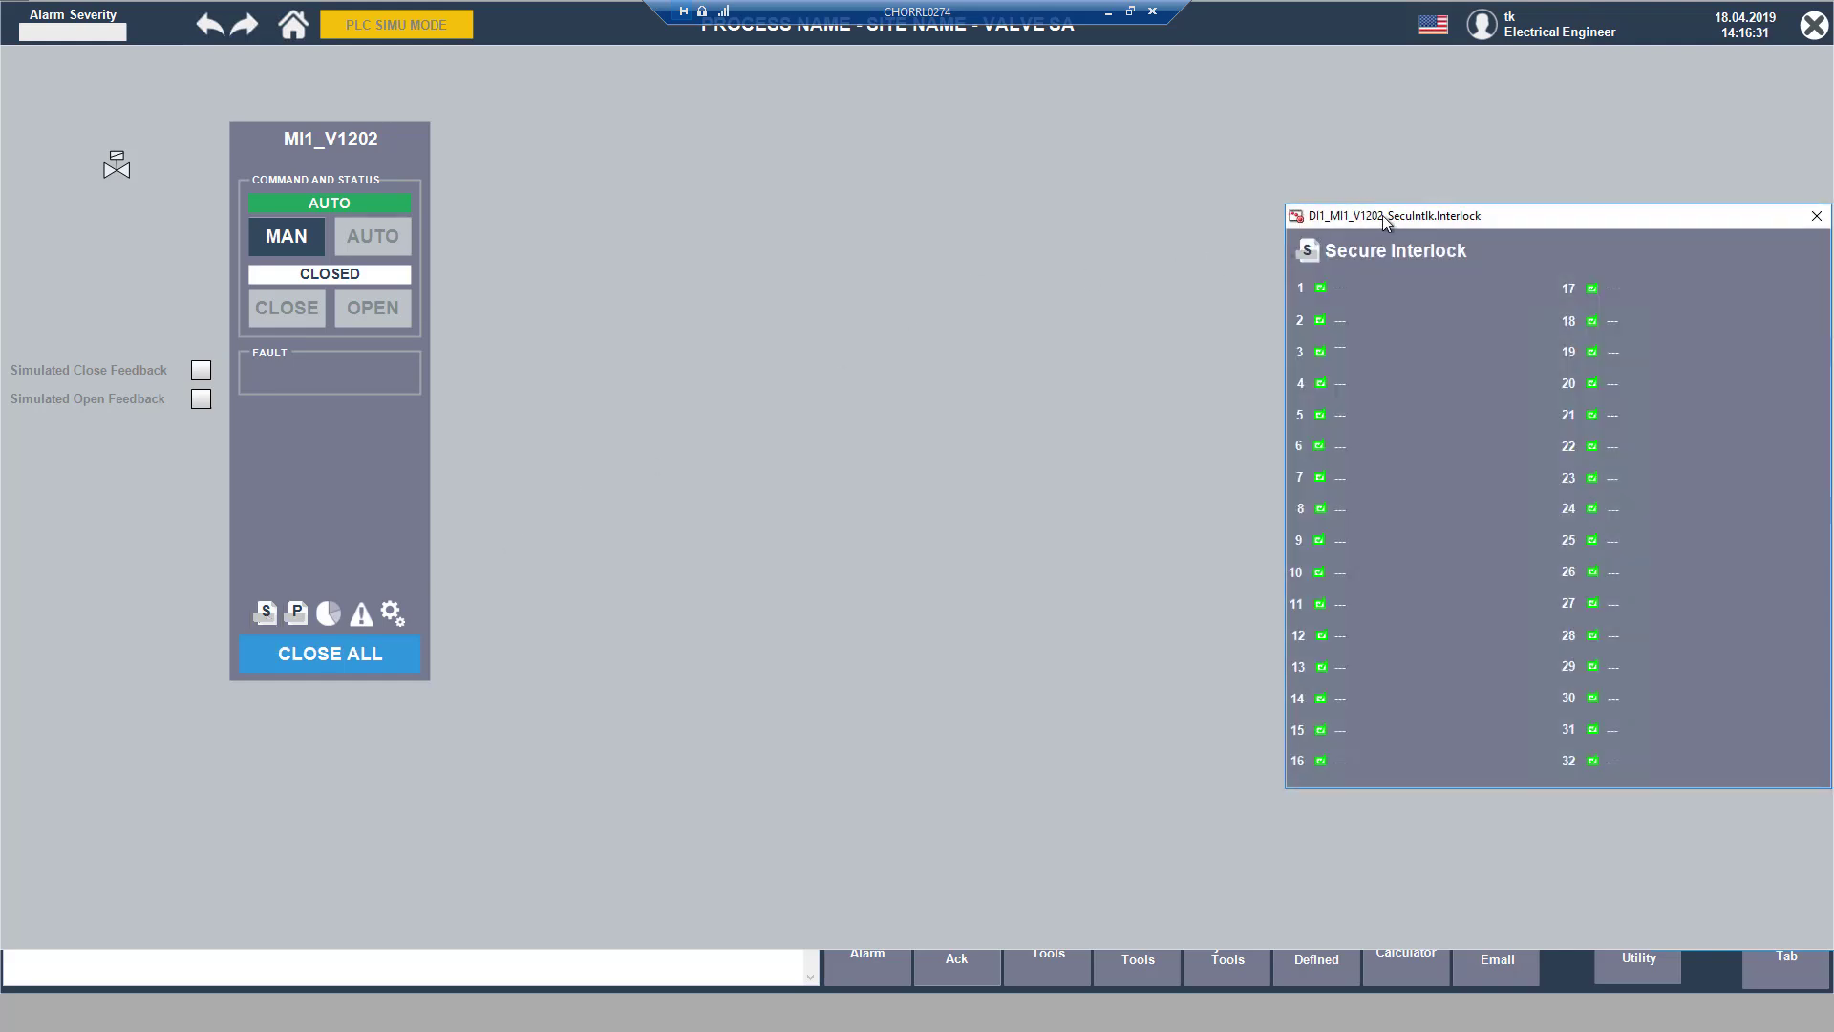
pyautogui.moveTo(1383, 218); pyautogui.dragTo(525, 143)
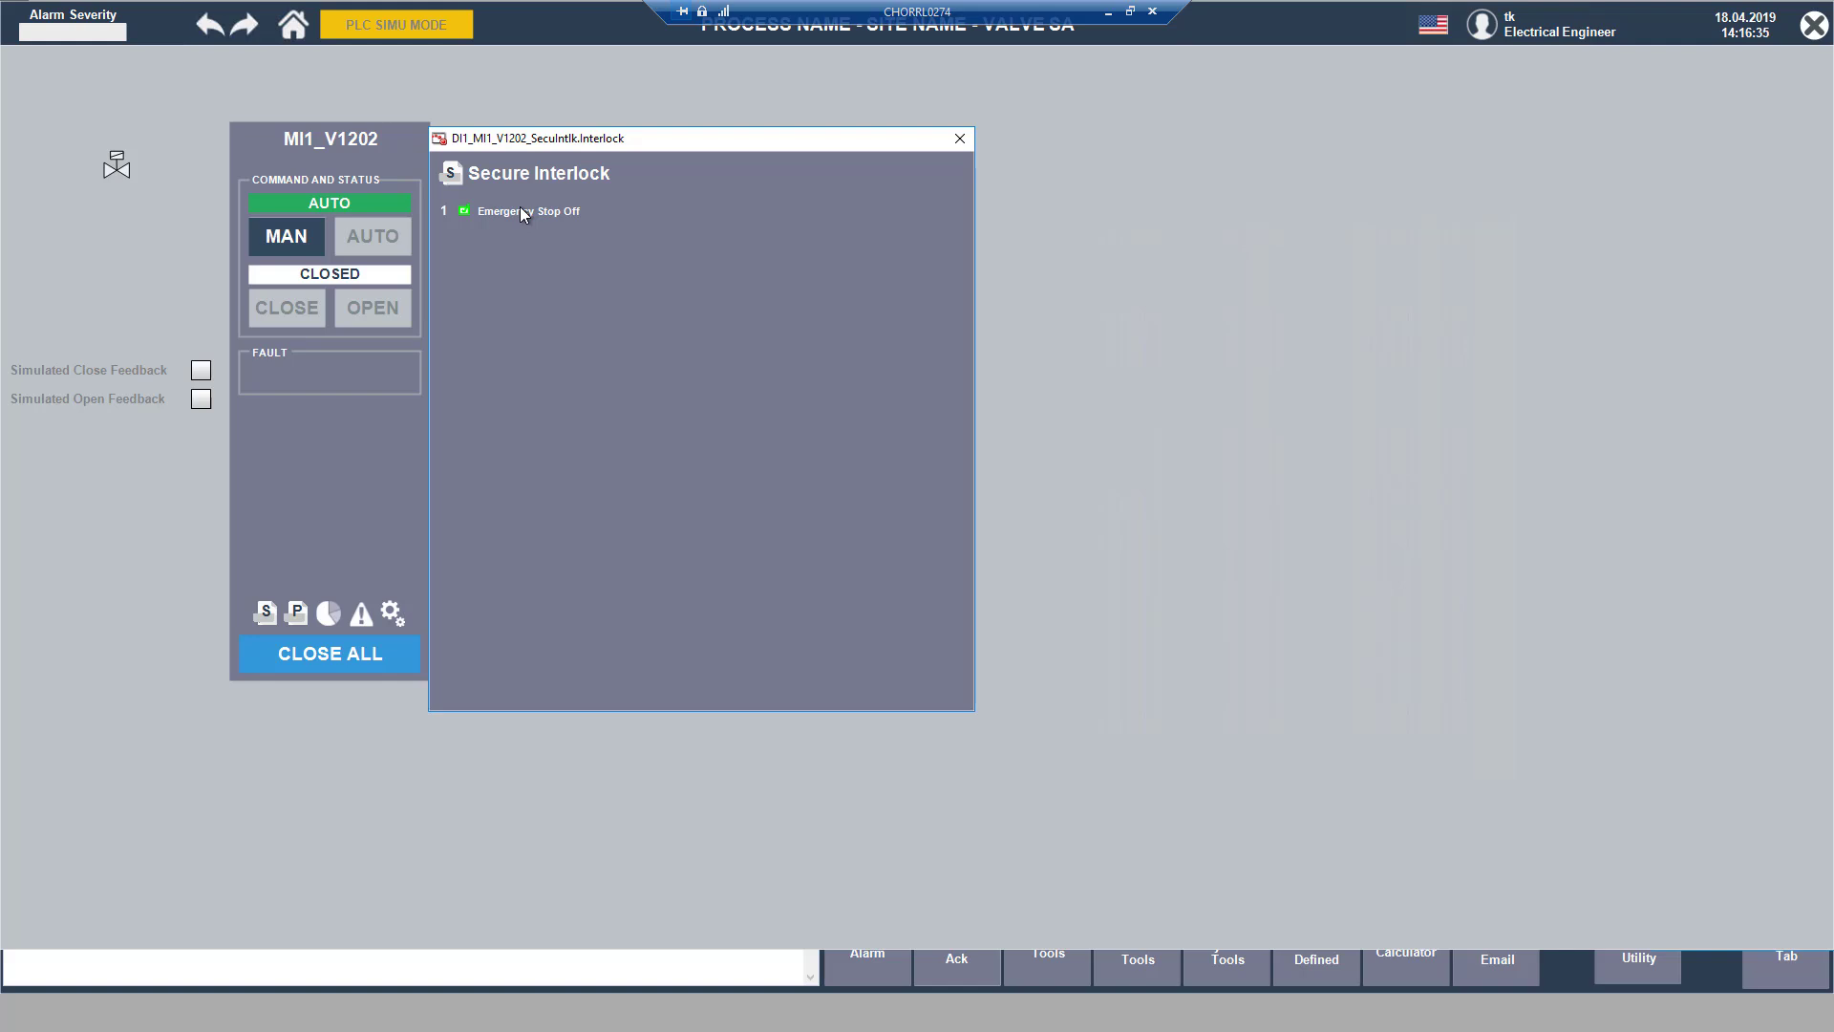
pyautogui.click(297, 613)
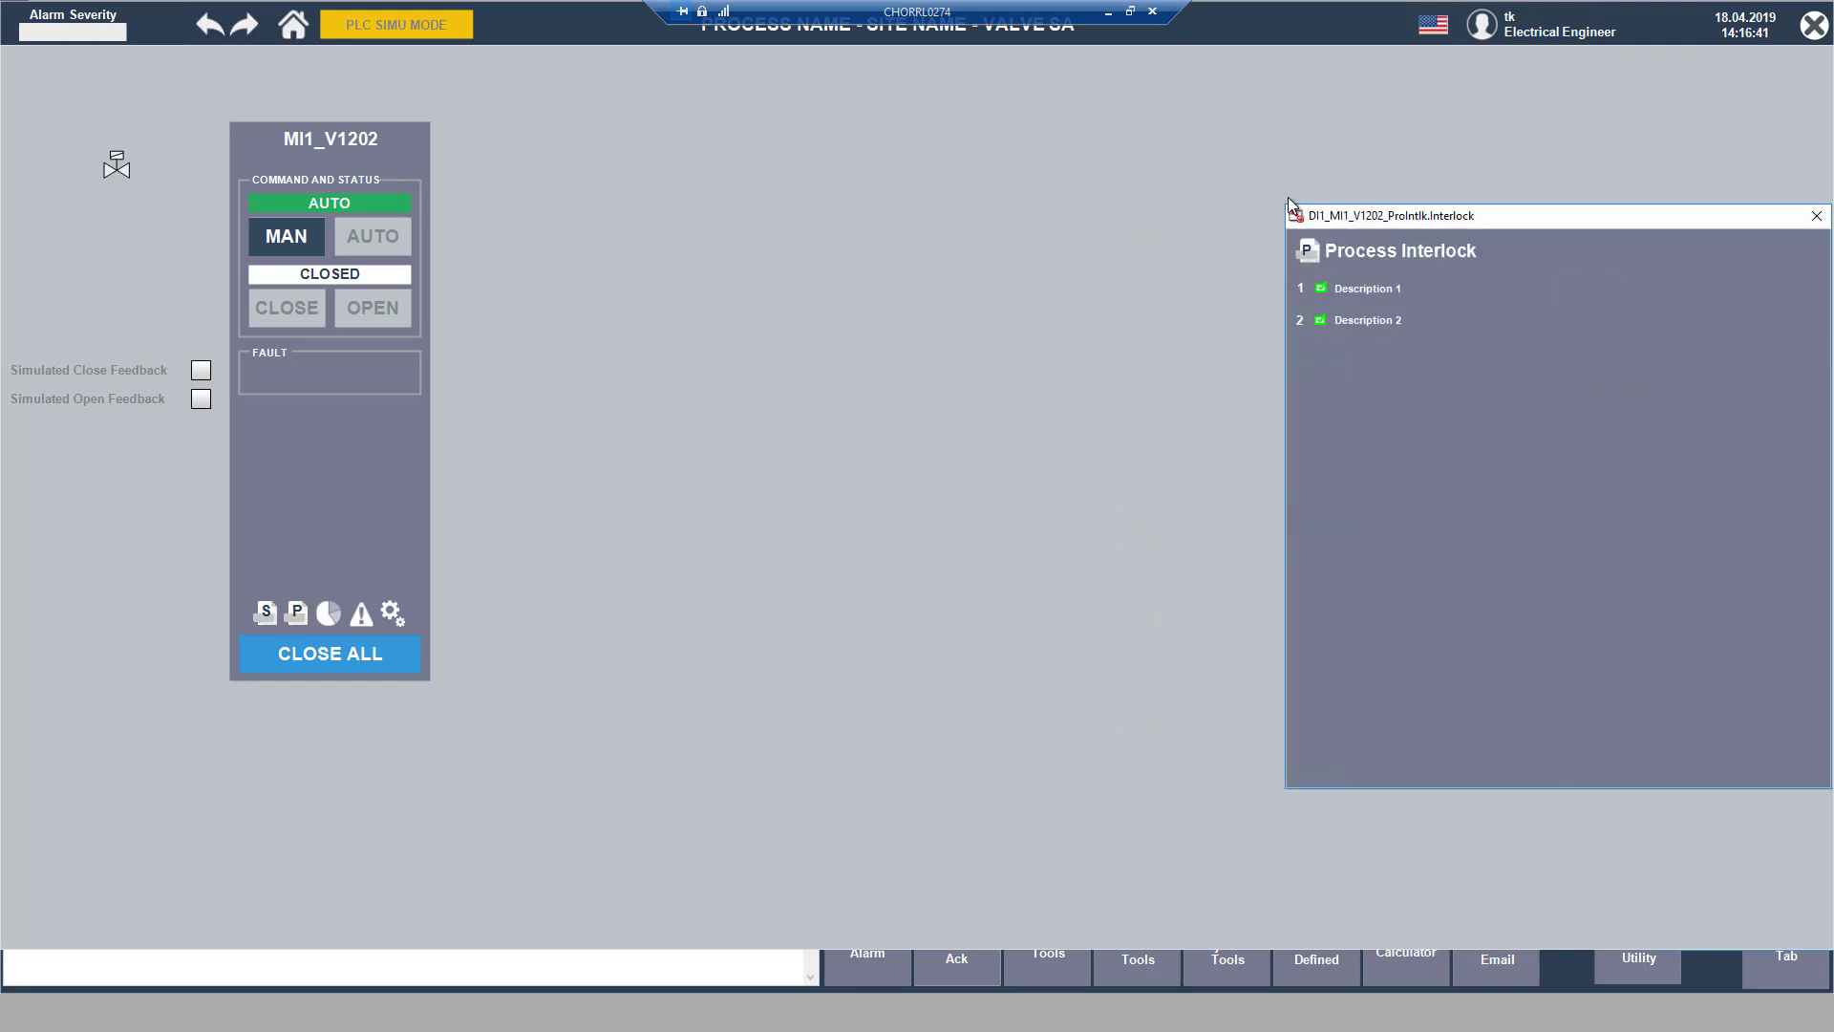
pyautogui.moveTo(1385, 214); pyautogui.dragTo(501, 132)
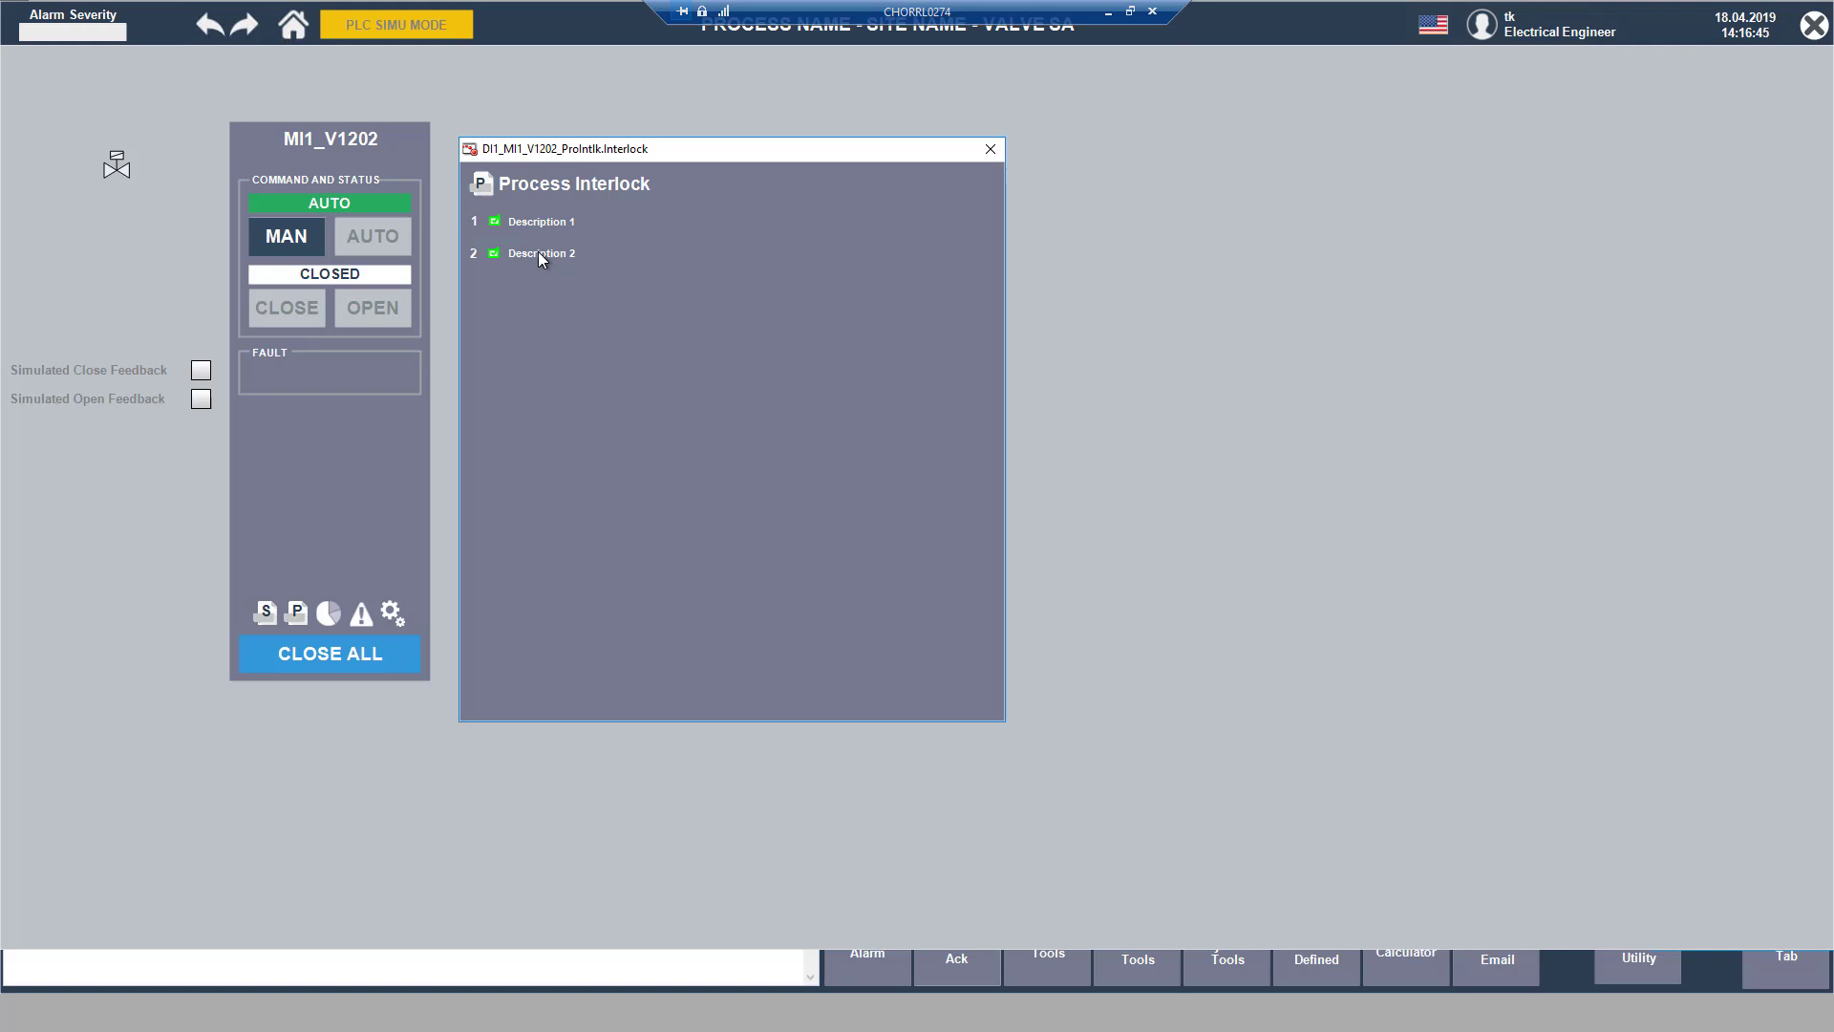
pyautogui.click(1813, 24)
pyautogui.click(819, 524)
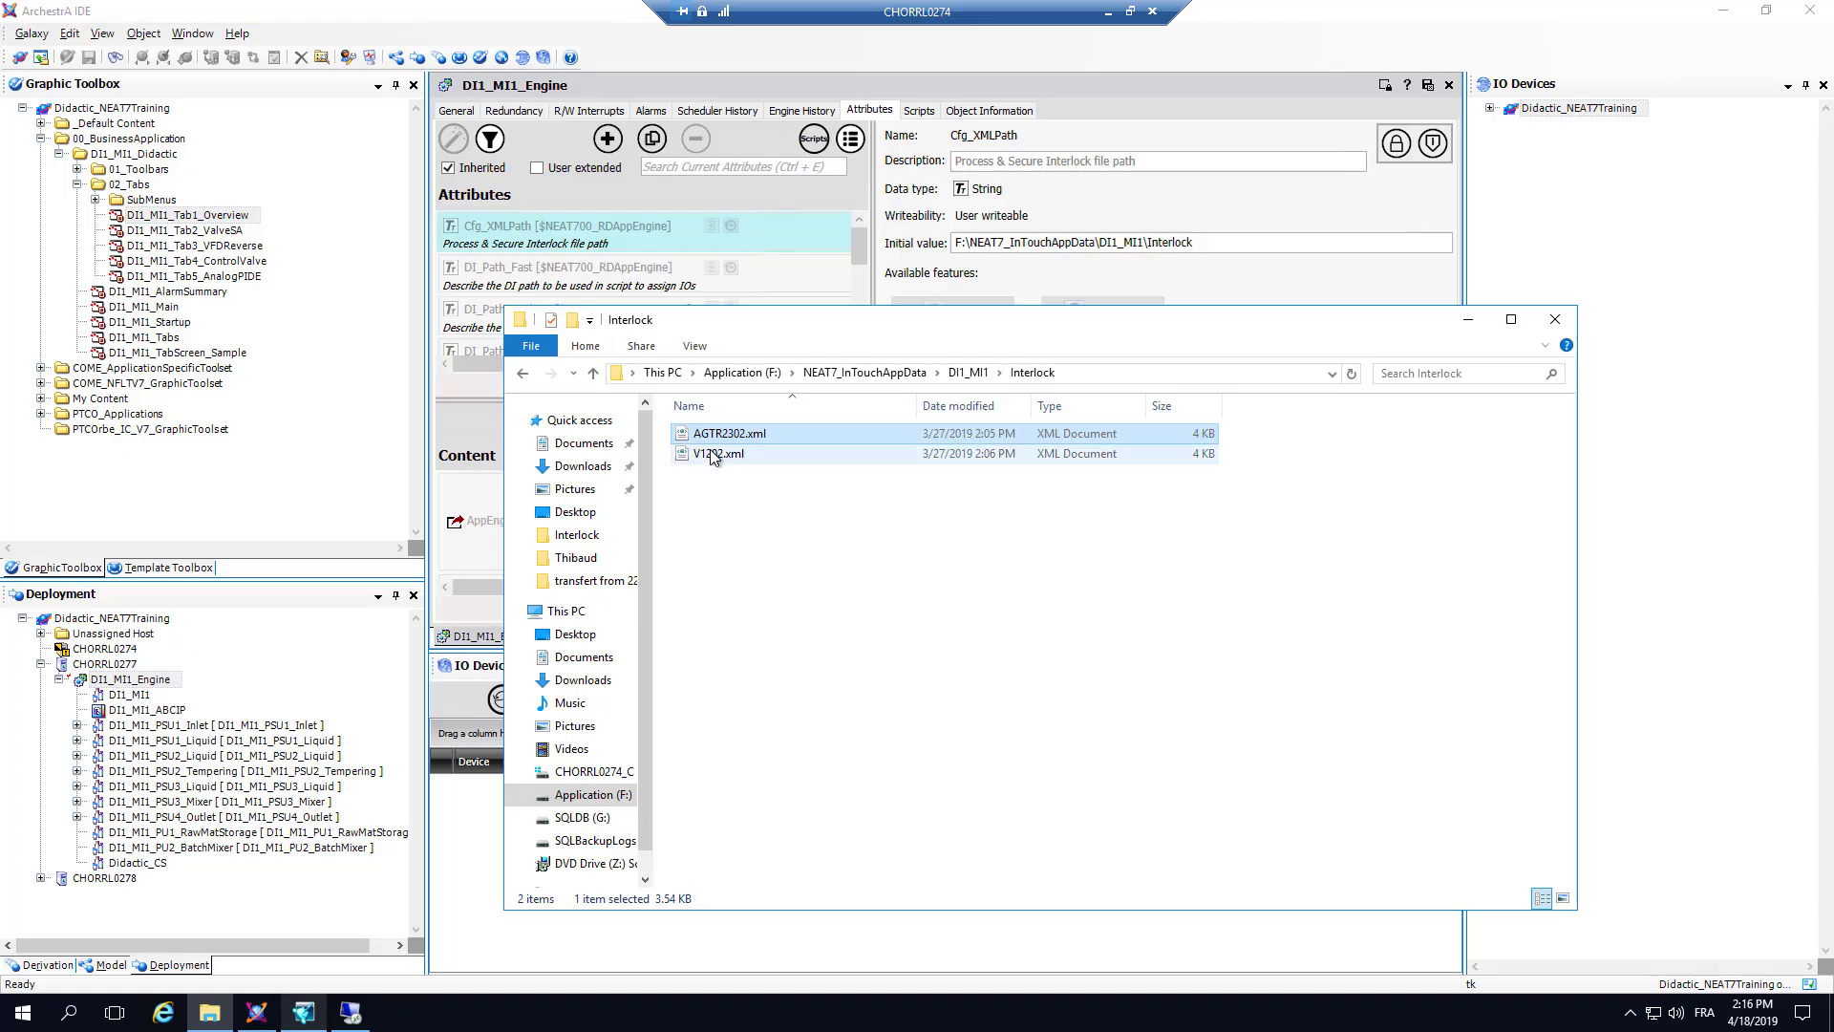
# Step: Open V1202.xml in Notepad and set Description_0 of the ProcessInterlock section to "Training Purpose Decription"
pyautogui.click(709, 455)
pyautogui.rightClick(709, 454)
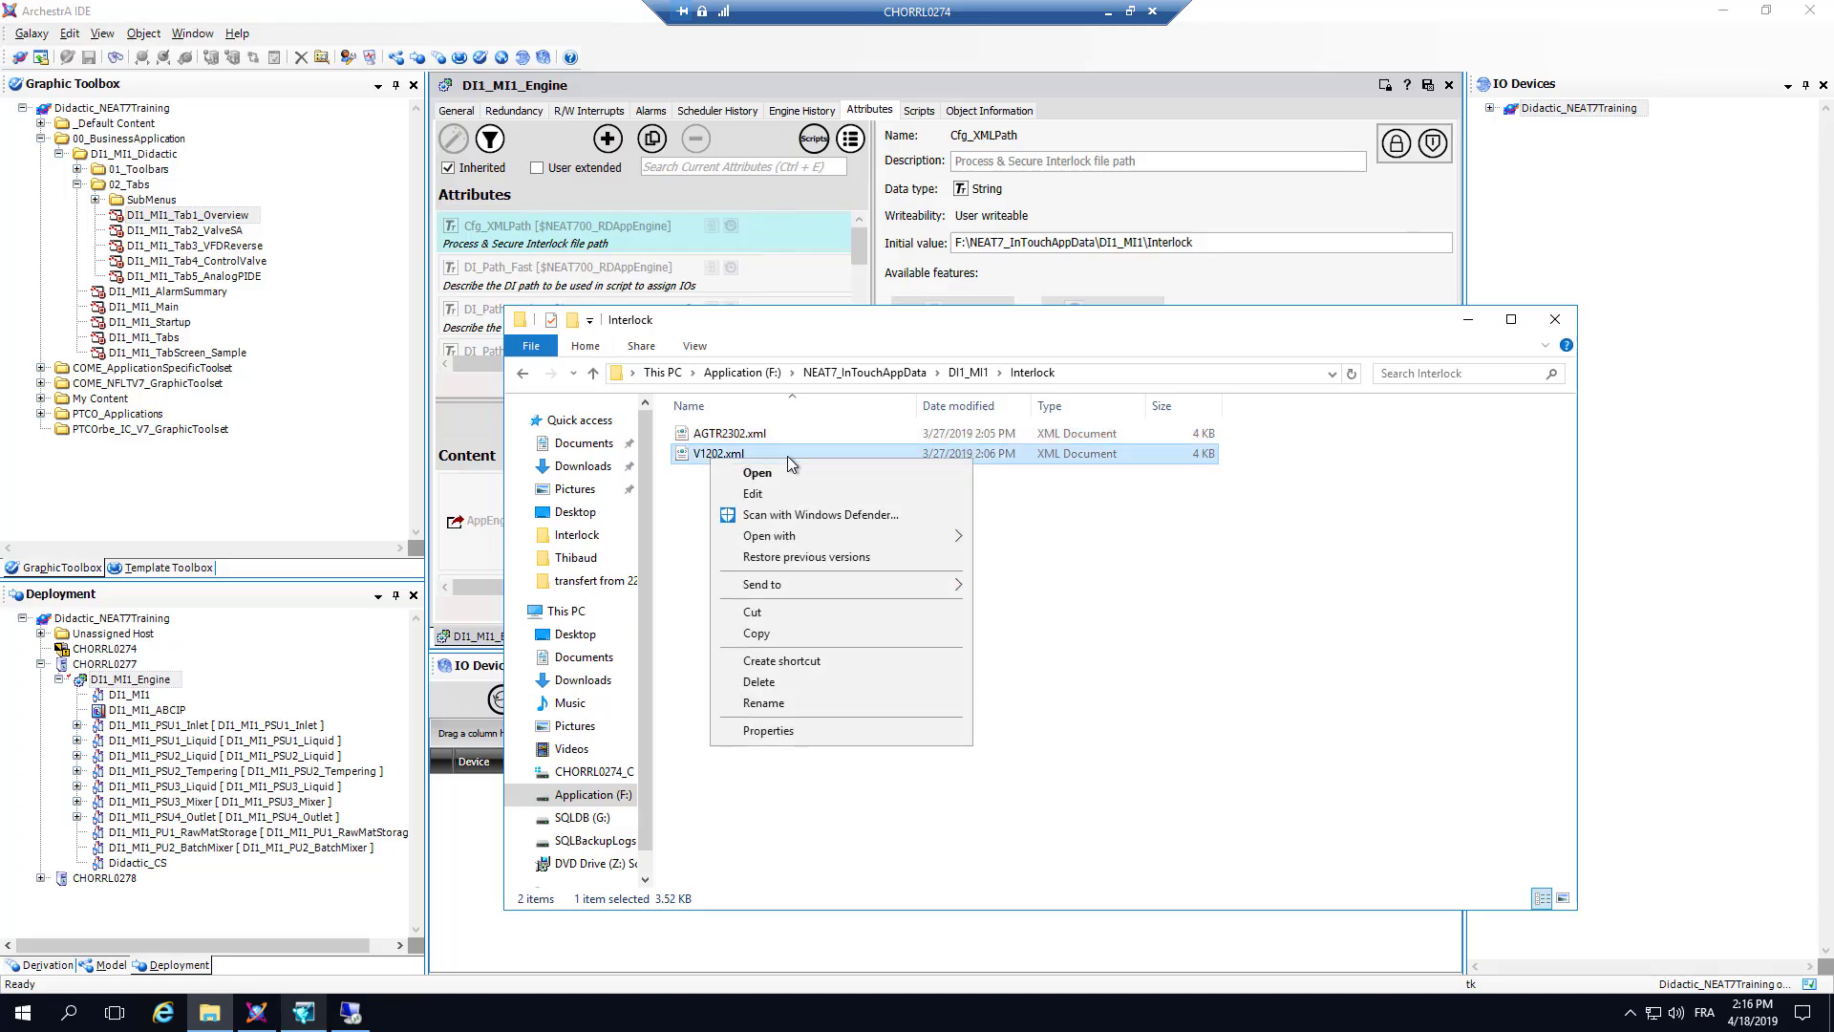
pyautogui.click(792, 493)
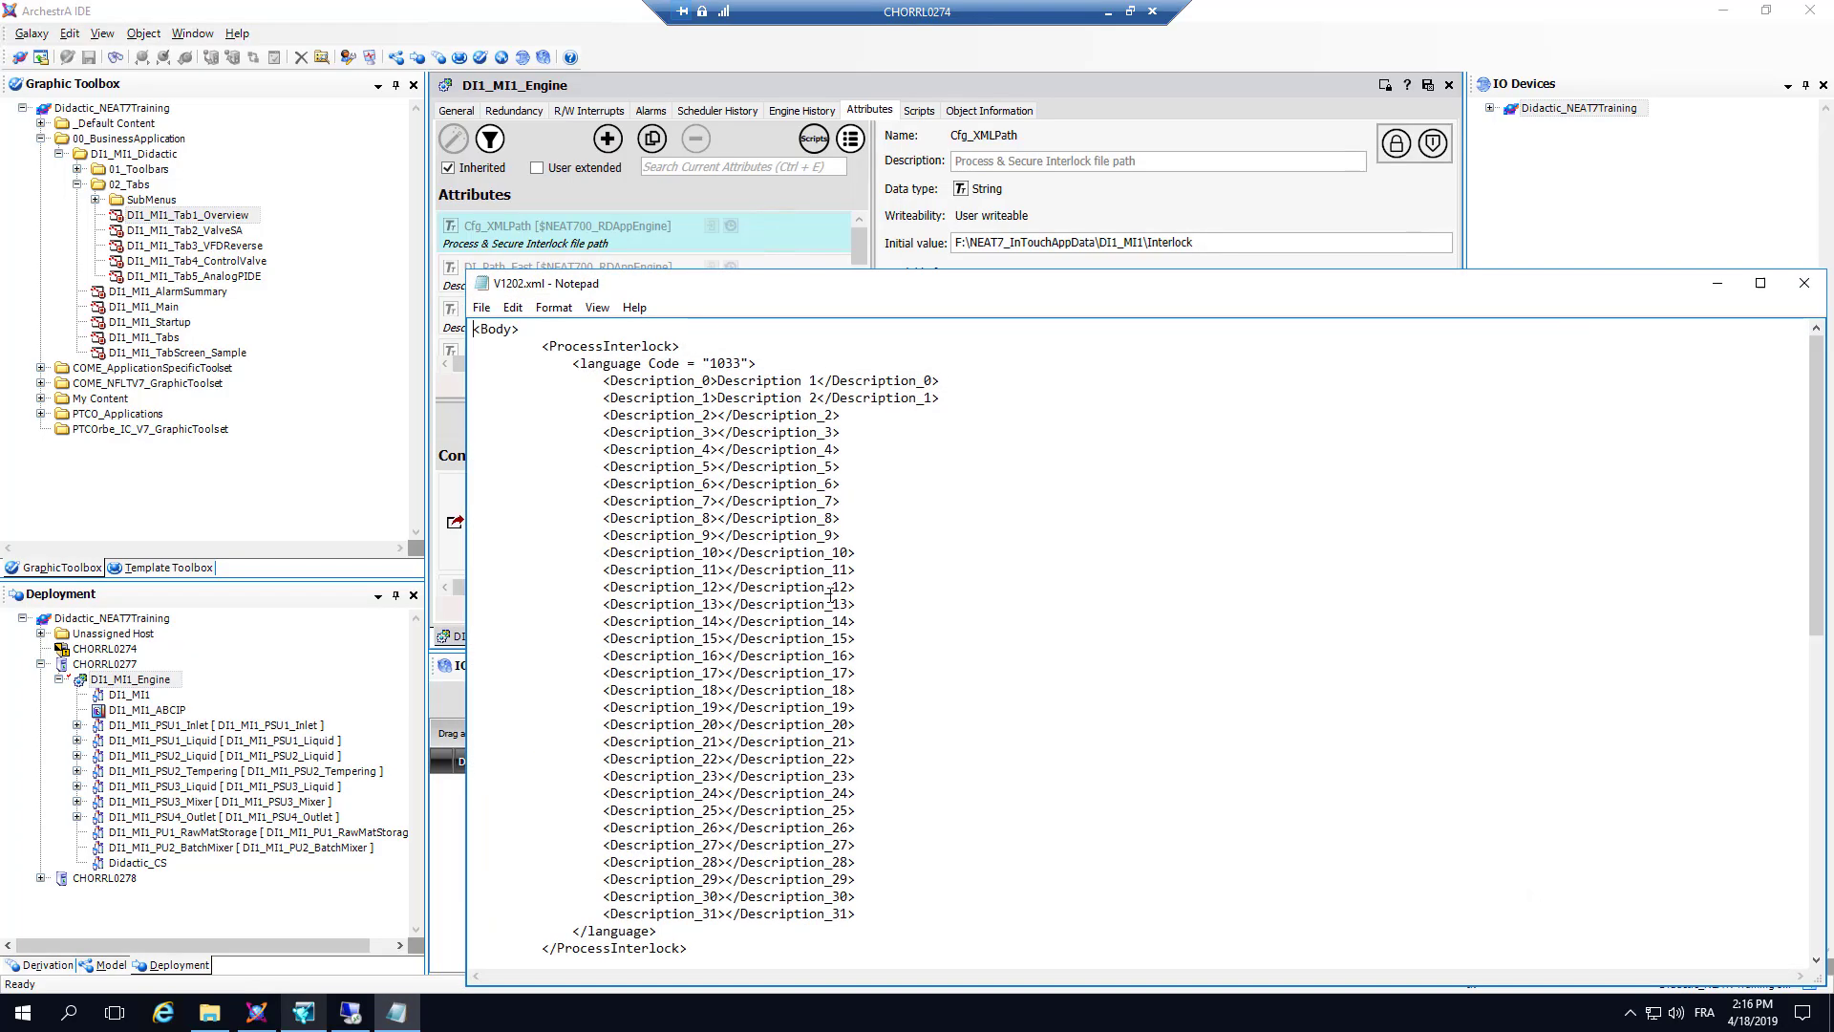
pyautogui.moveTo(819, 381); pyautogui.dragTo(717, 381)
pyautogui.write('training ')
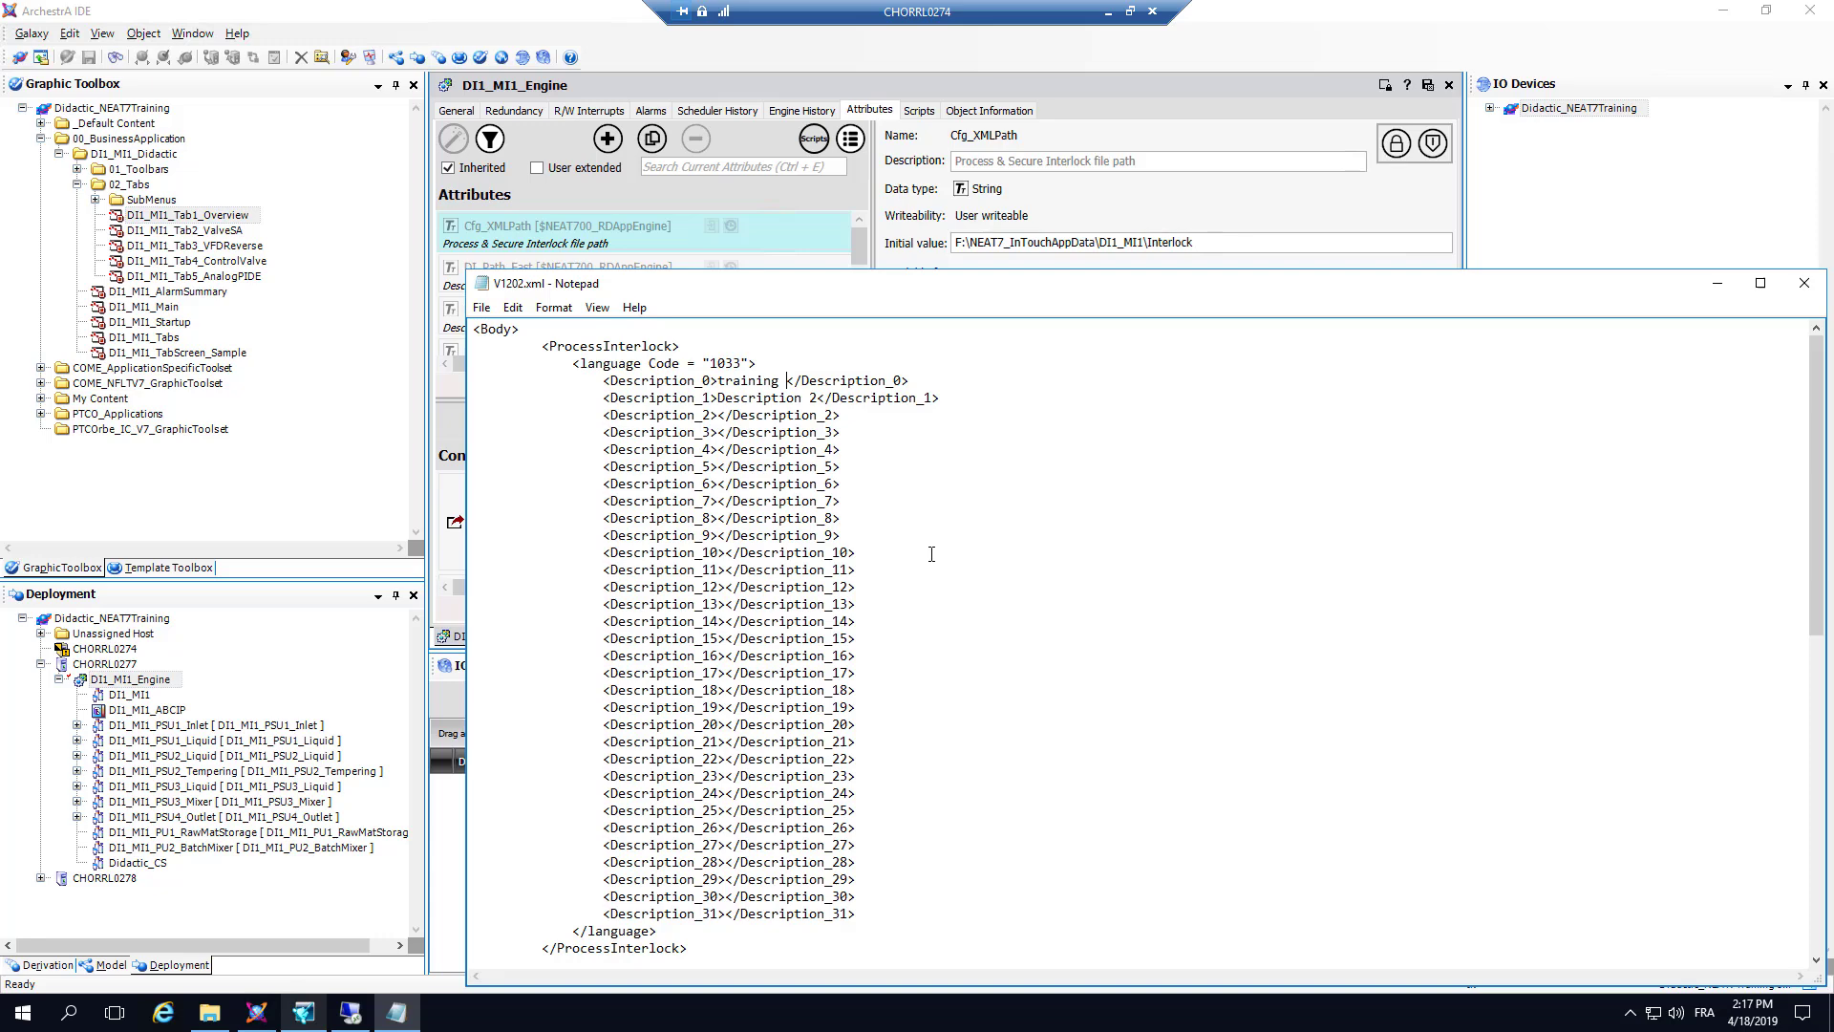
pyautogui.write('Purpose Decription')
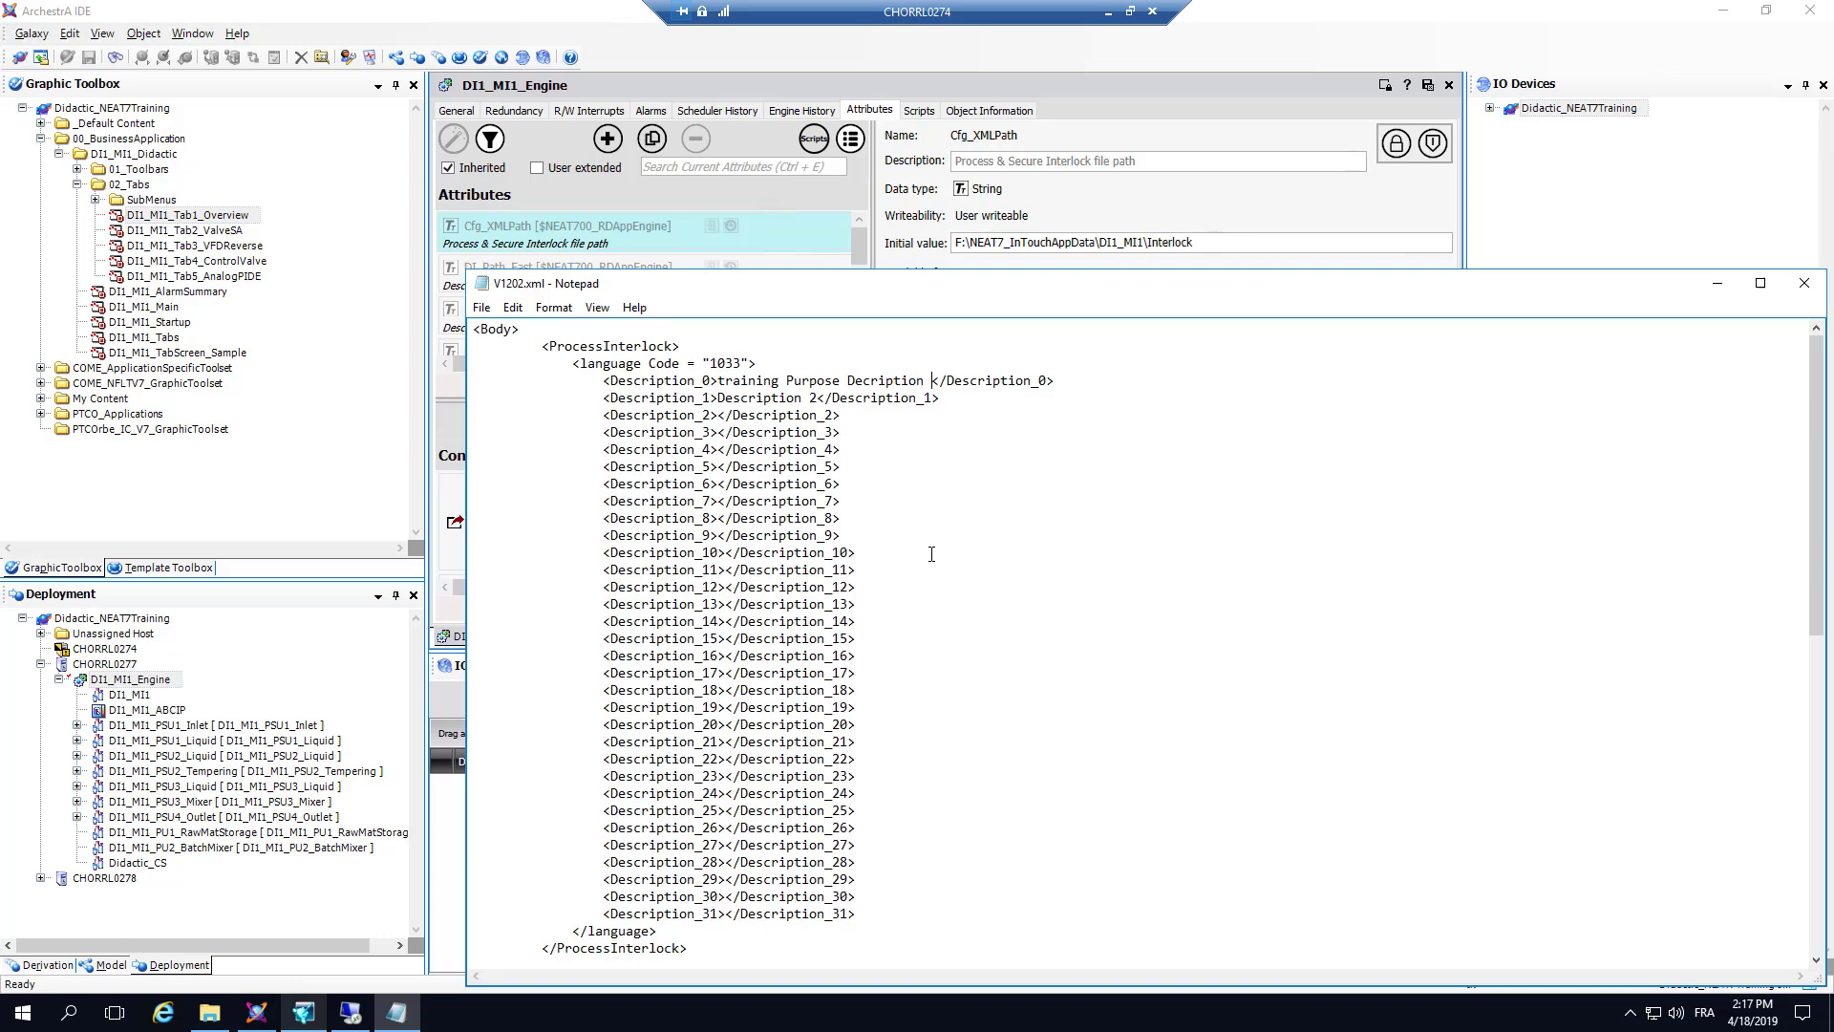
pyautogui.press('BackSpace')
# Step: Replace the ProcessInterlock Description_1 text with "This is an example"
pyautogui.press('Down')
pyautogui.hotkey('shift', 'Left')
pyautogui.hotkey('shift', 'Left')
pyautogui.hotkey('shift', 'Left')
pyautogui.hotkey('shift', 'Left')
pyautogui.hotkey('shift', 'Left')
pyautogui.hotkey('shift', 'Left')
pyautogui.hotkey('shift', 'Left')
pyautogui.hotkey('shift', 'Left')
pyautogui.hotkey('shift', 'Left')
pyautogui.hotkey('shift', 'Left')
pyautogui.hotkey('shift', 'Left')
pyautogui.hotkey('shift', 'Left')
pyautogui.hotkey('shift', 'Left')
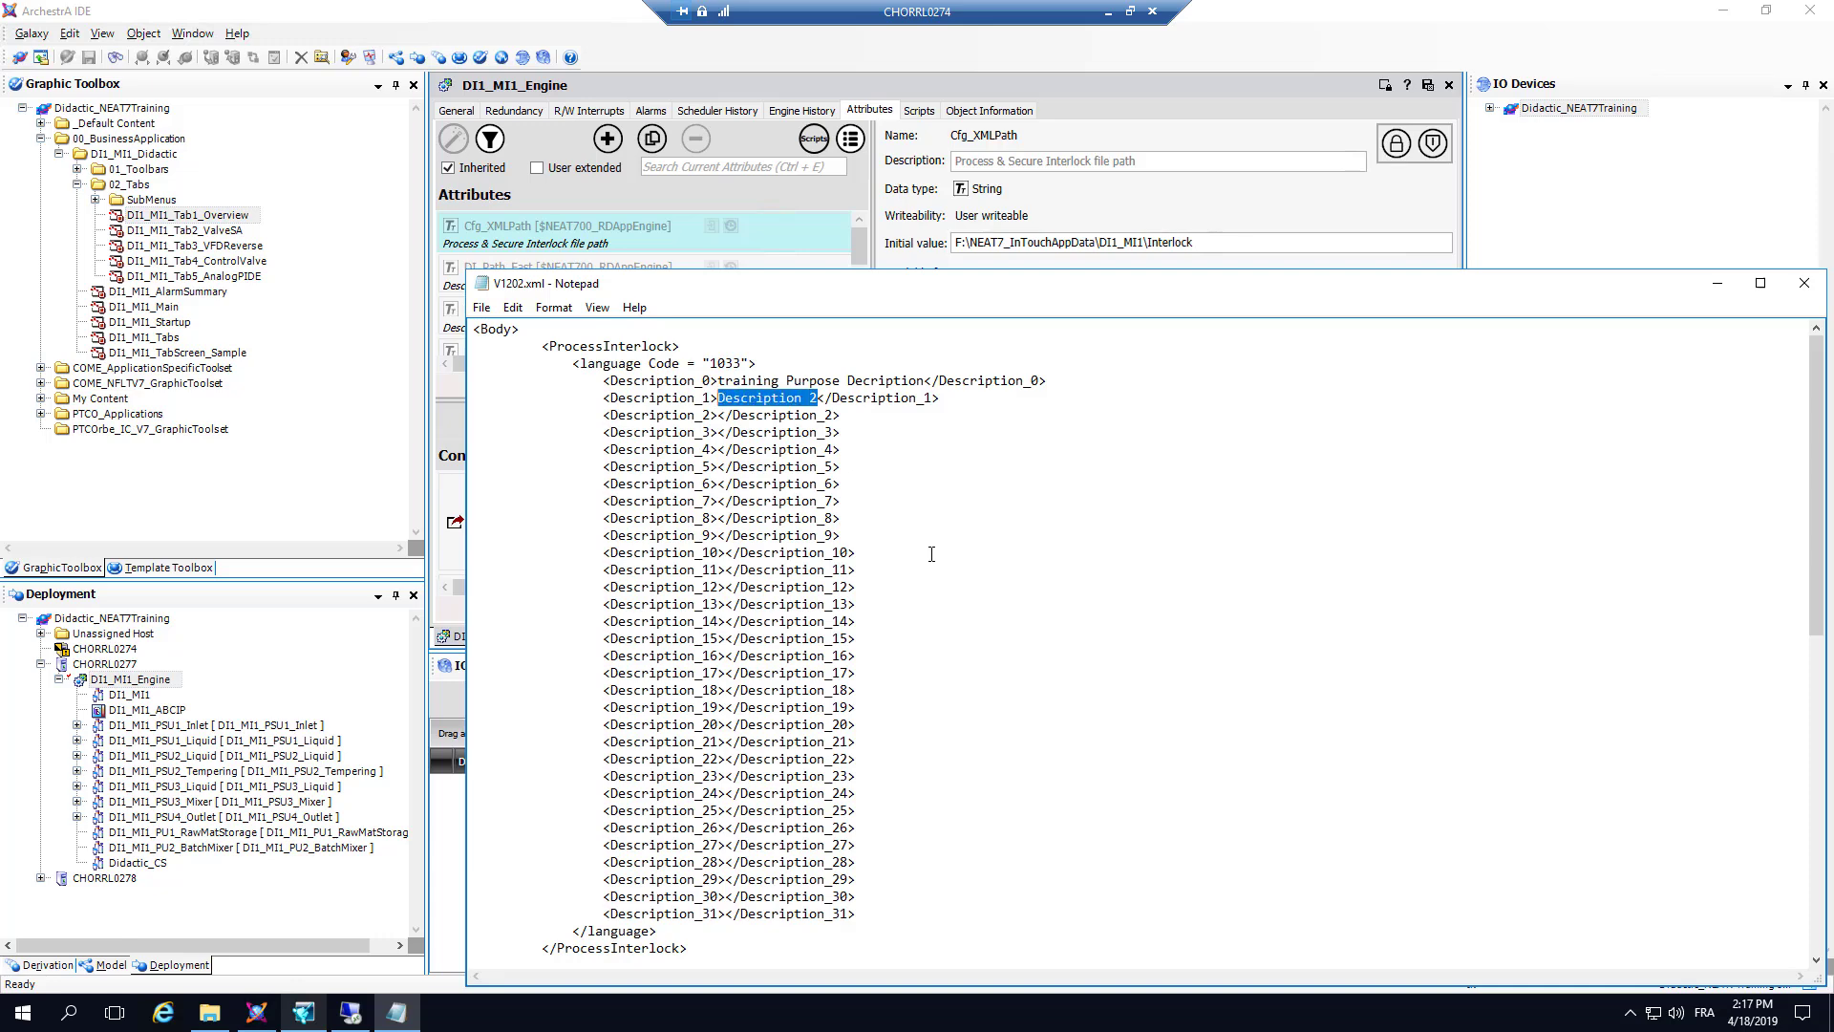
pyautogui.write('this is a')
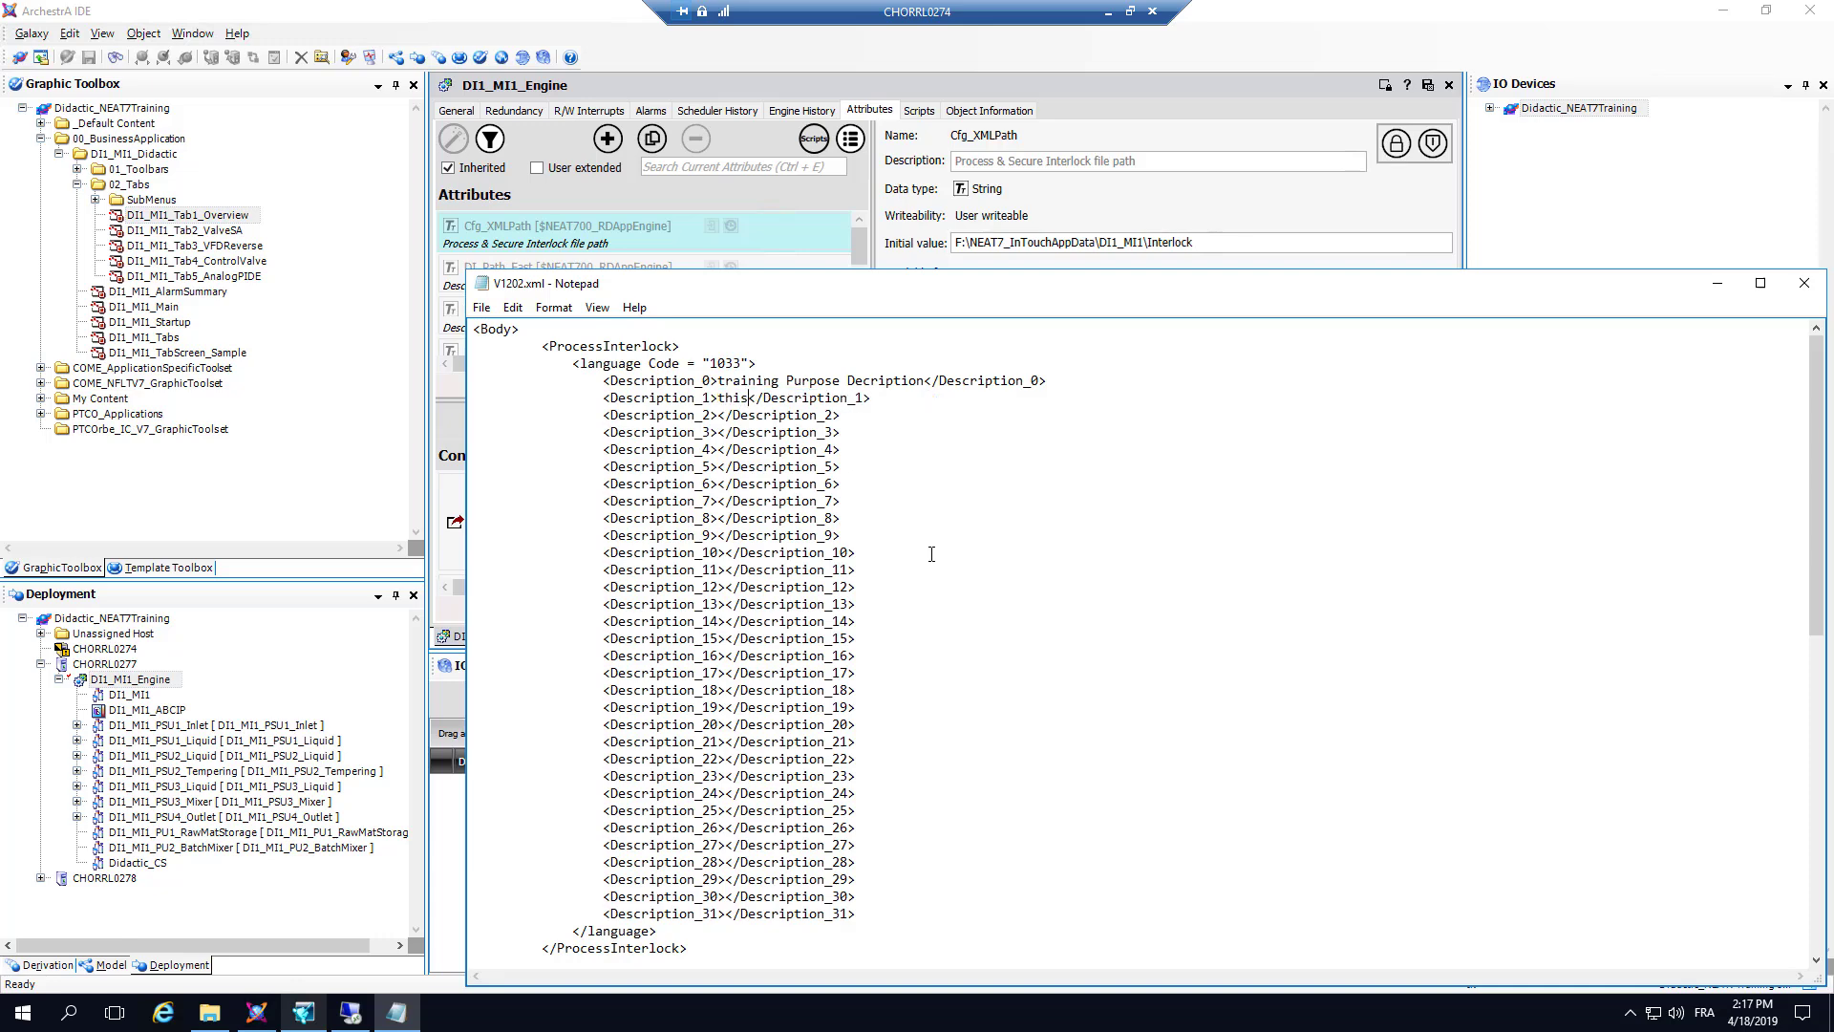
pyautogui.write('n exampl')
pyautogui.write('e')
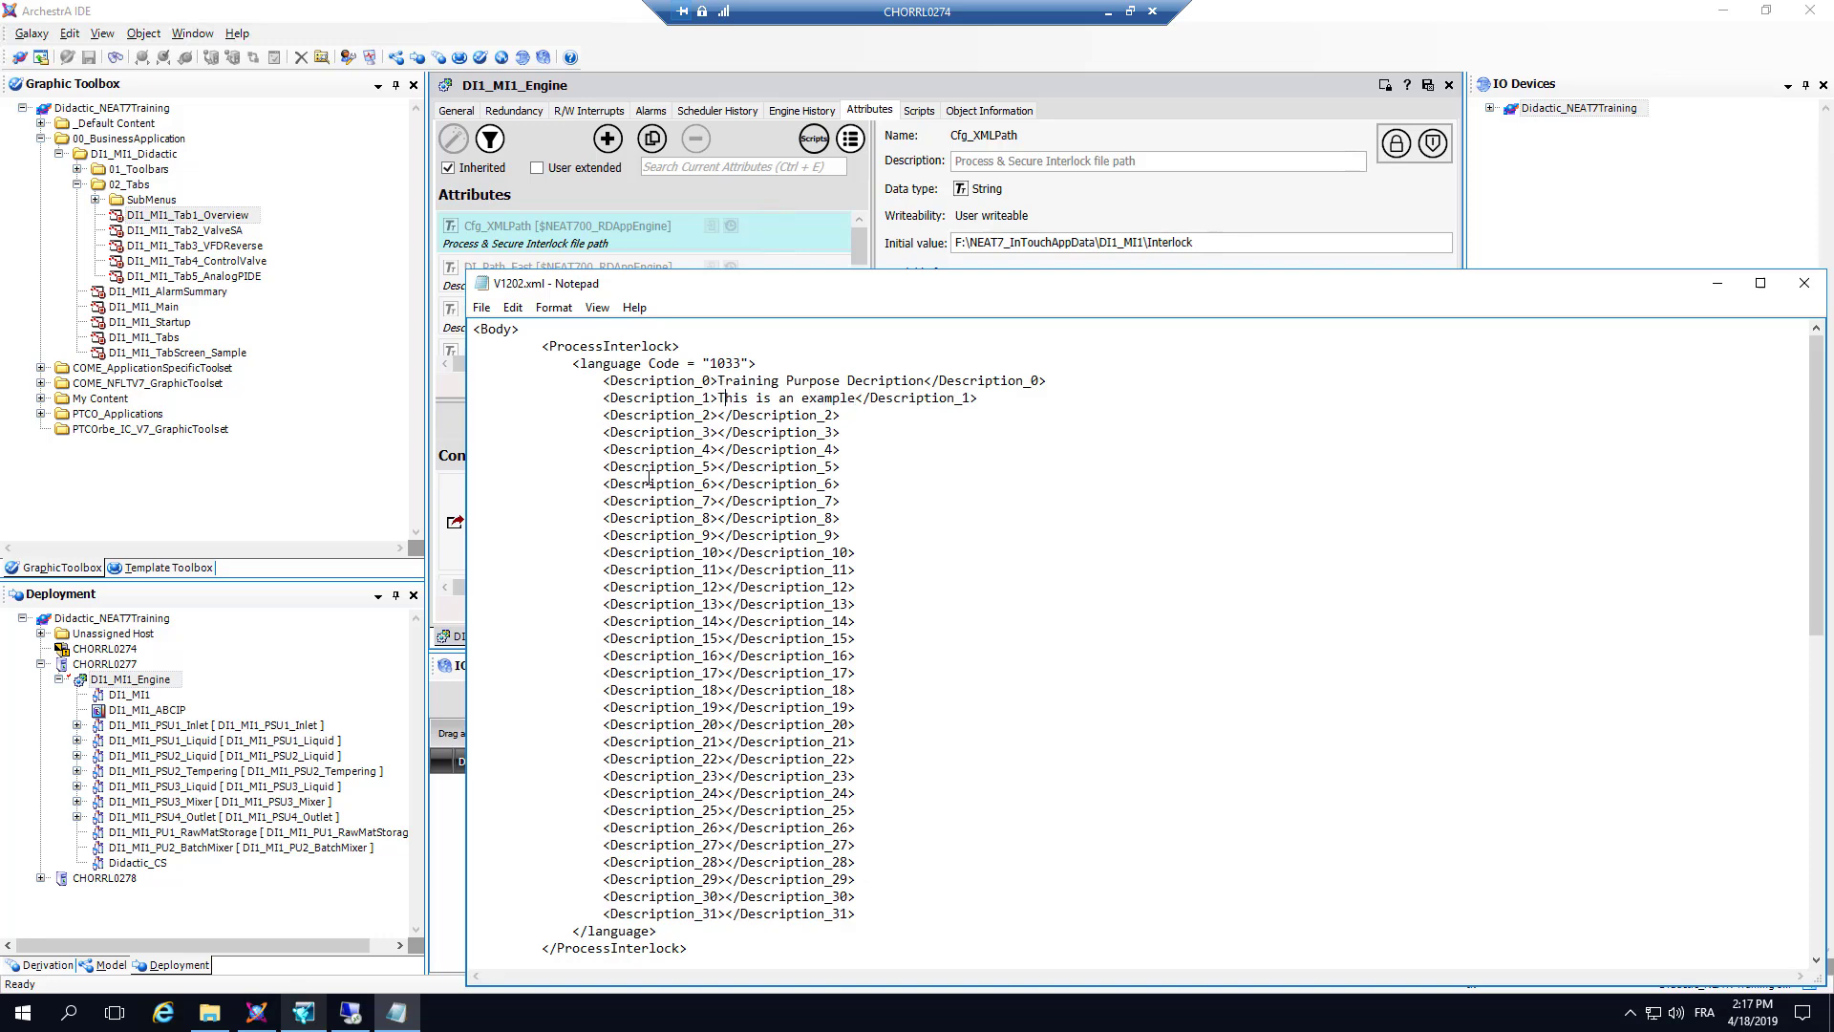
# Step: Set Description_1 of the SecureInterlock section to "Tank already Full", and save and close V1202.xml
pyautogui.scroll(-4, 691, 622)
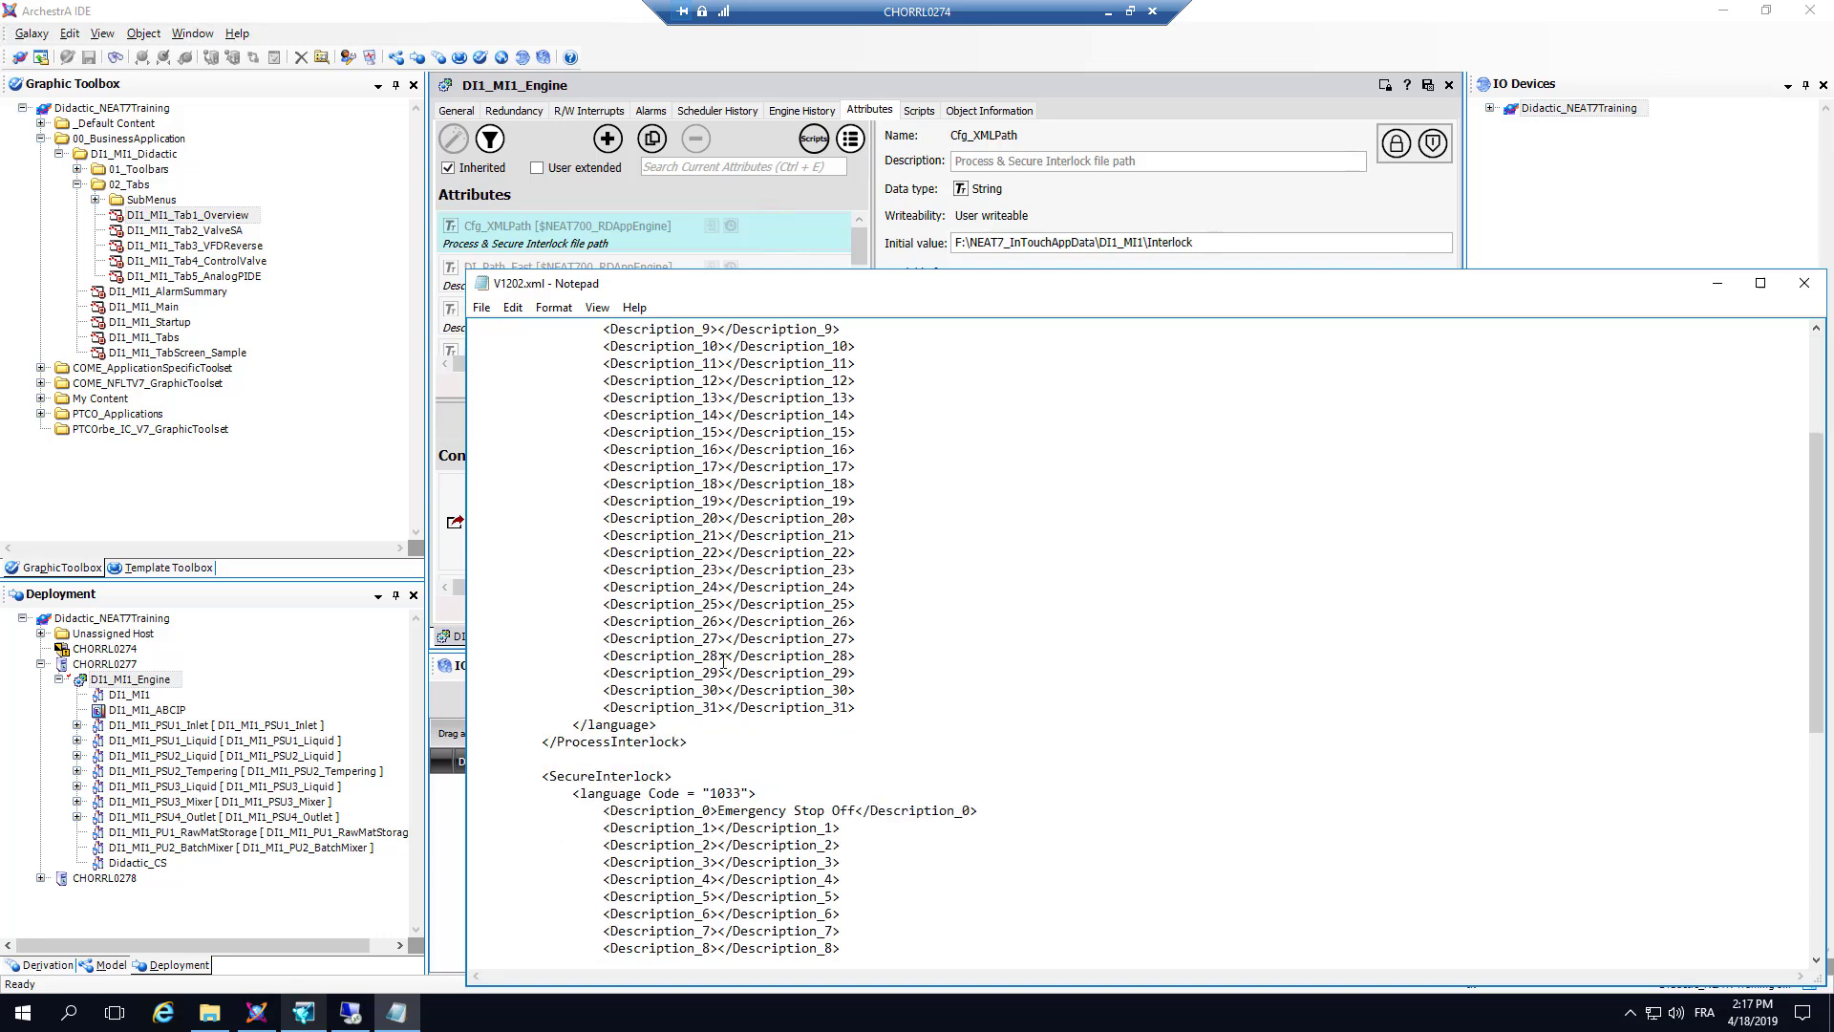
pyautogui.scroll(-2, 724, 659)
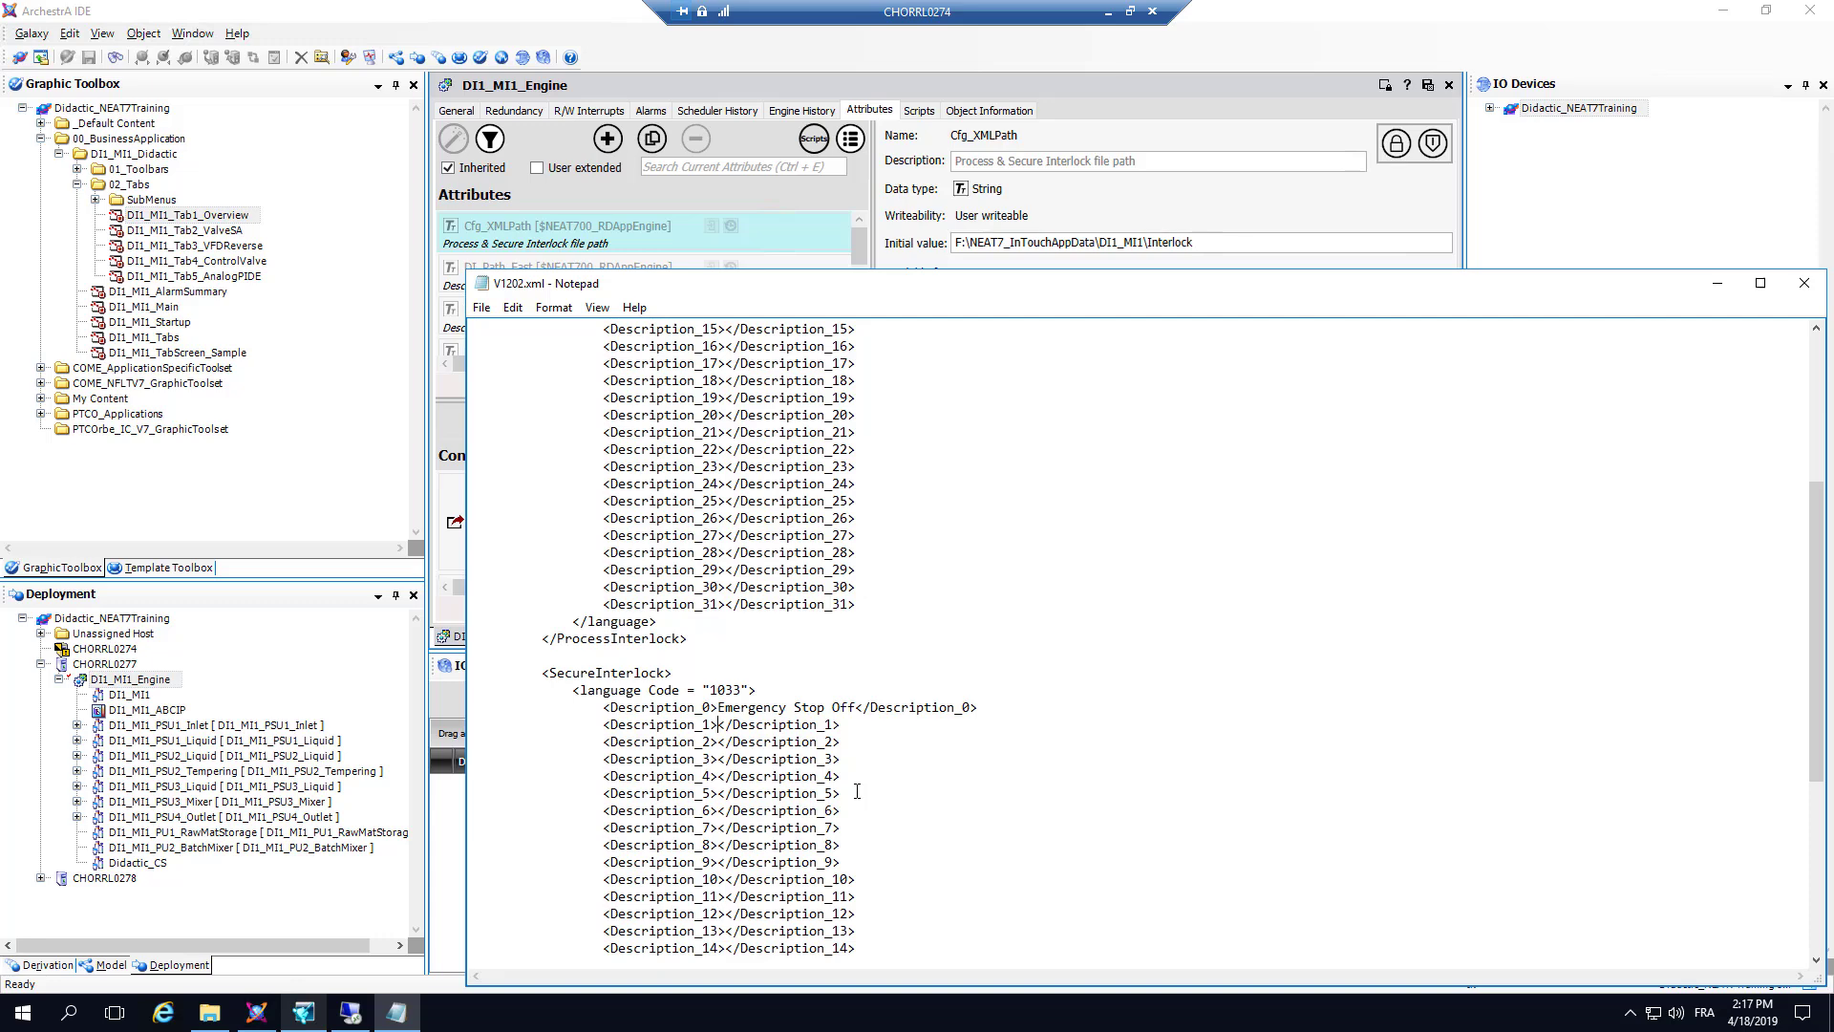
pyautogui.write('nk already Full')
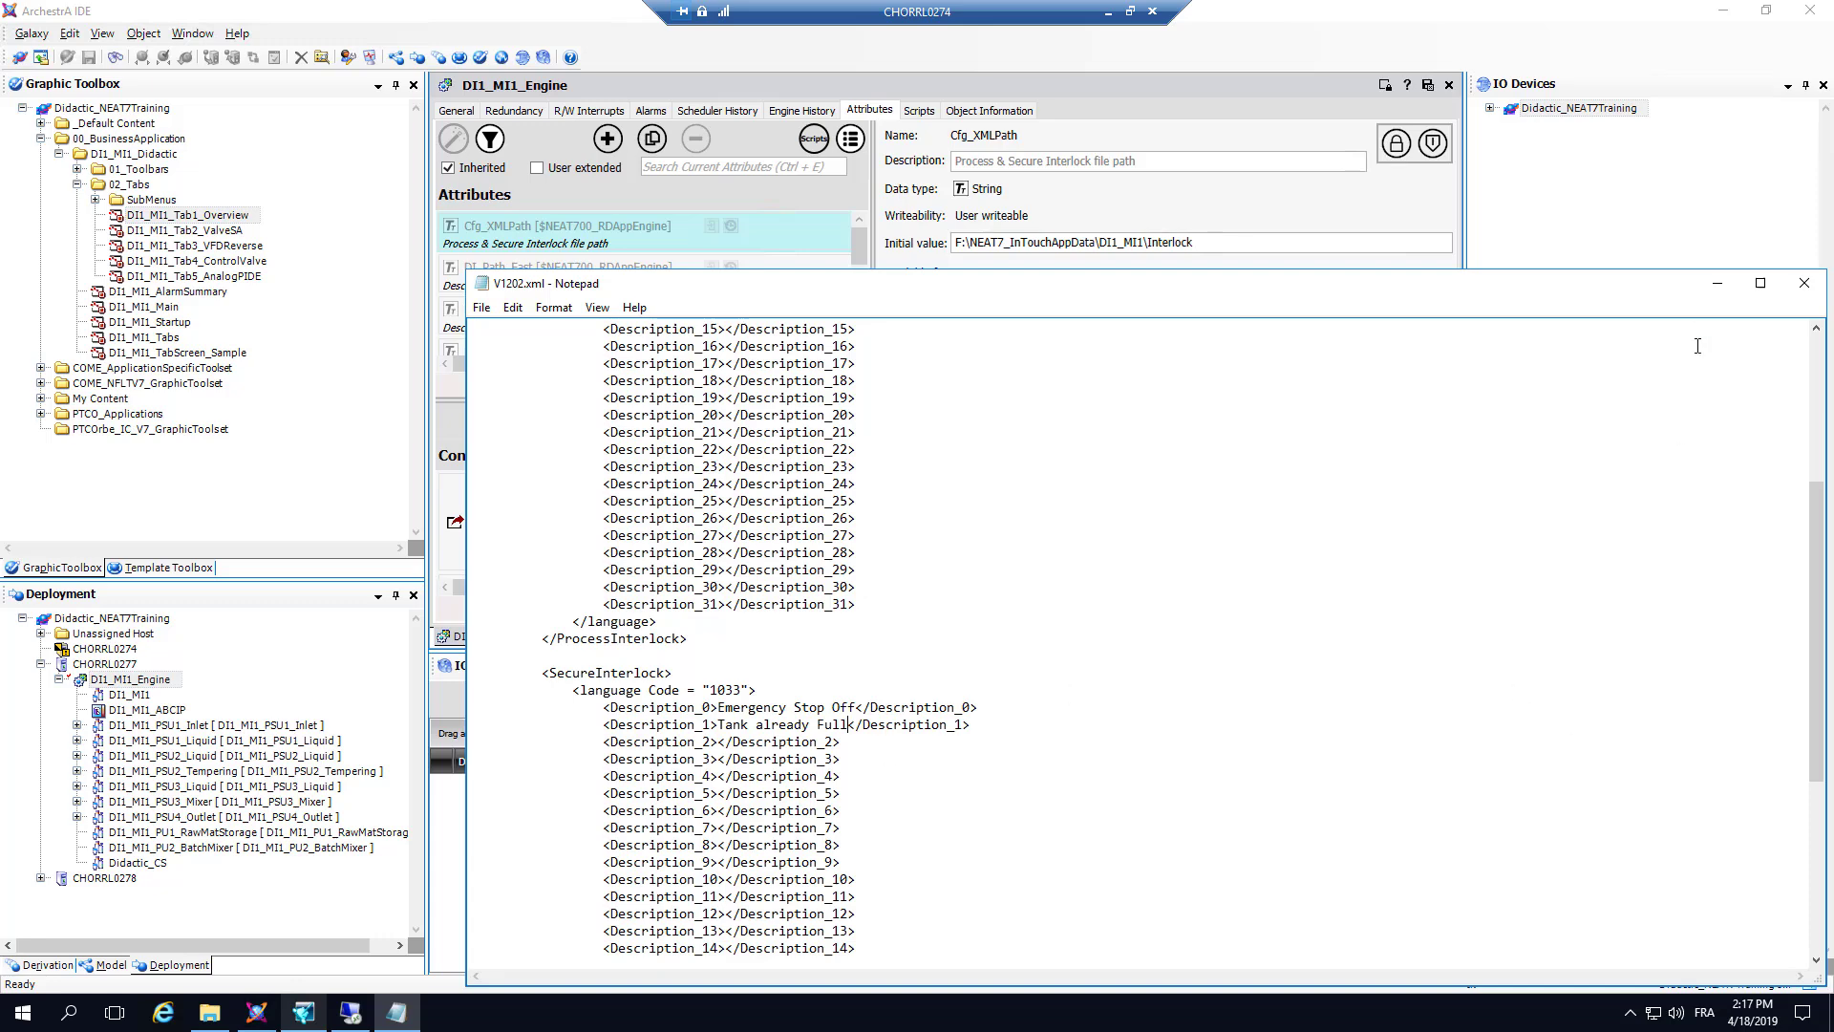
pyautogui.click(1803, 283)
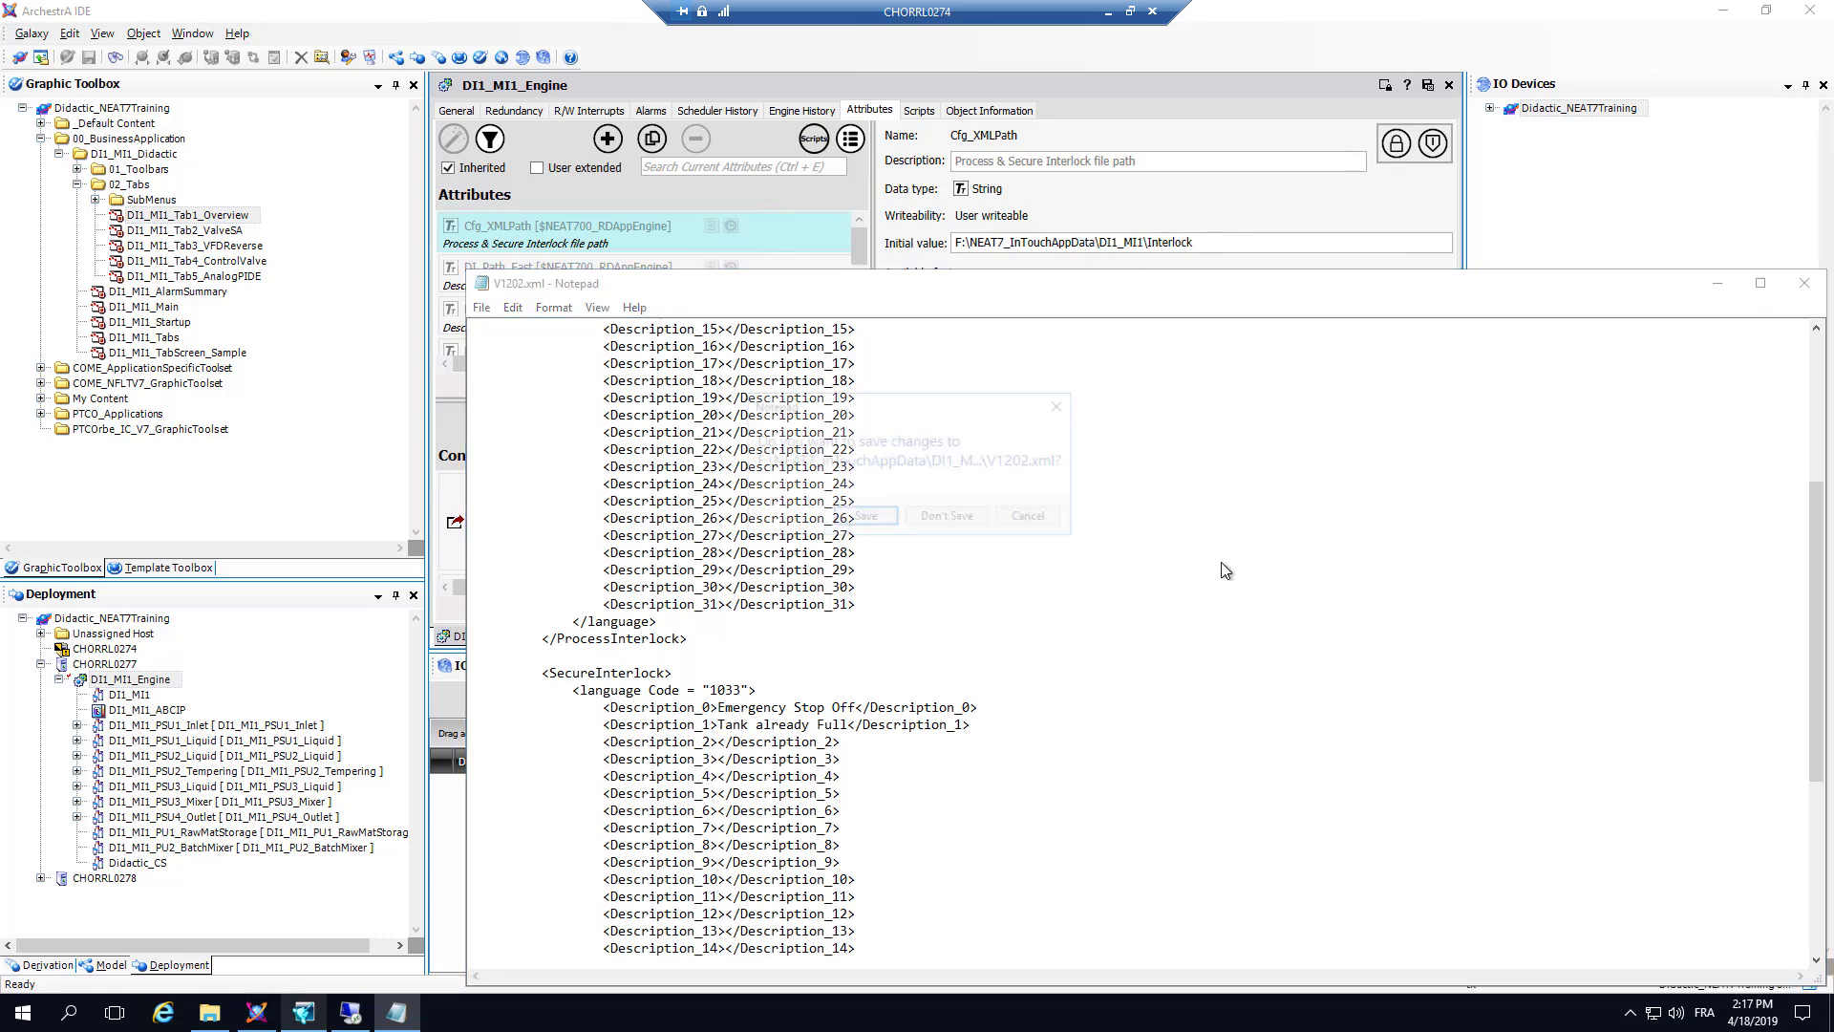
pyautogui.click(864, 516)
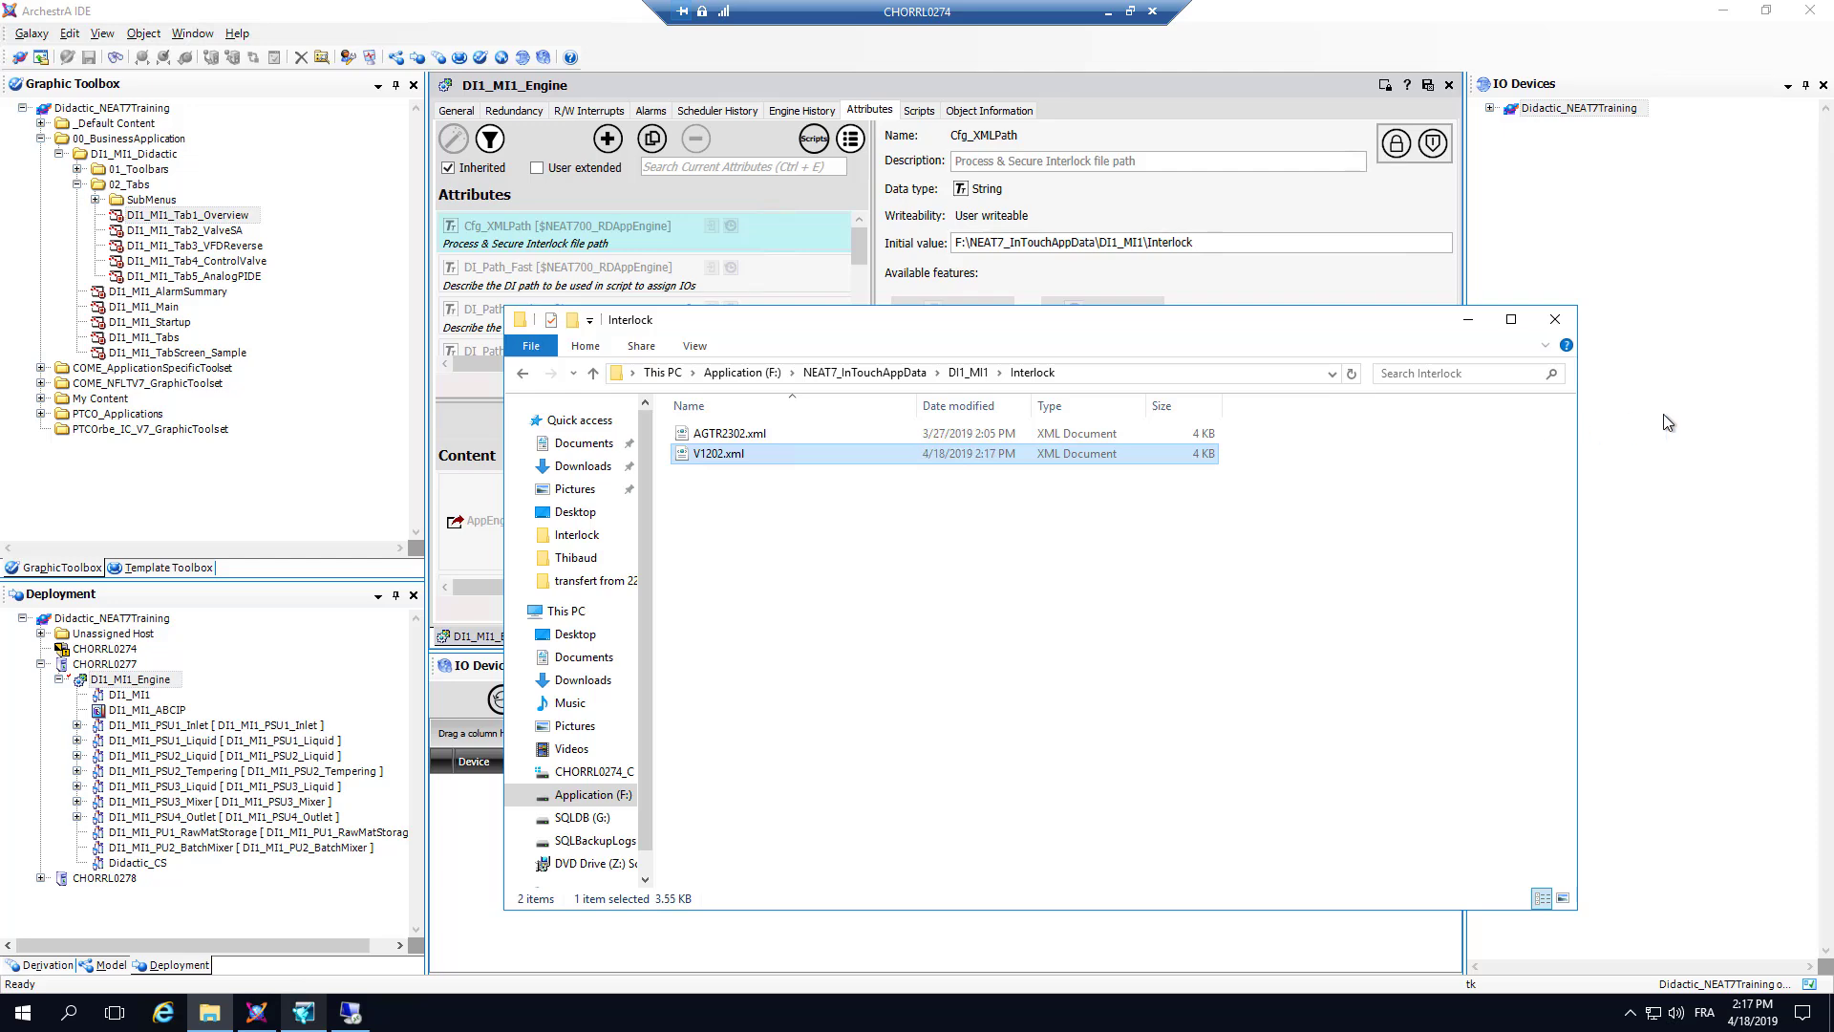
# Step: Switch to InTouch WindowMaker, start the runtime from the Startup window, and show the MI1_V1202 faceplate on the VALVE SA page
pyautogui.click(1667, 421)
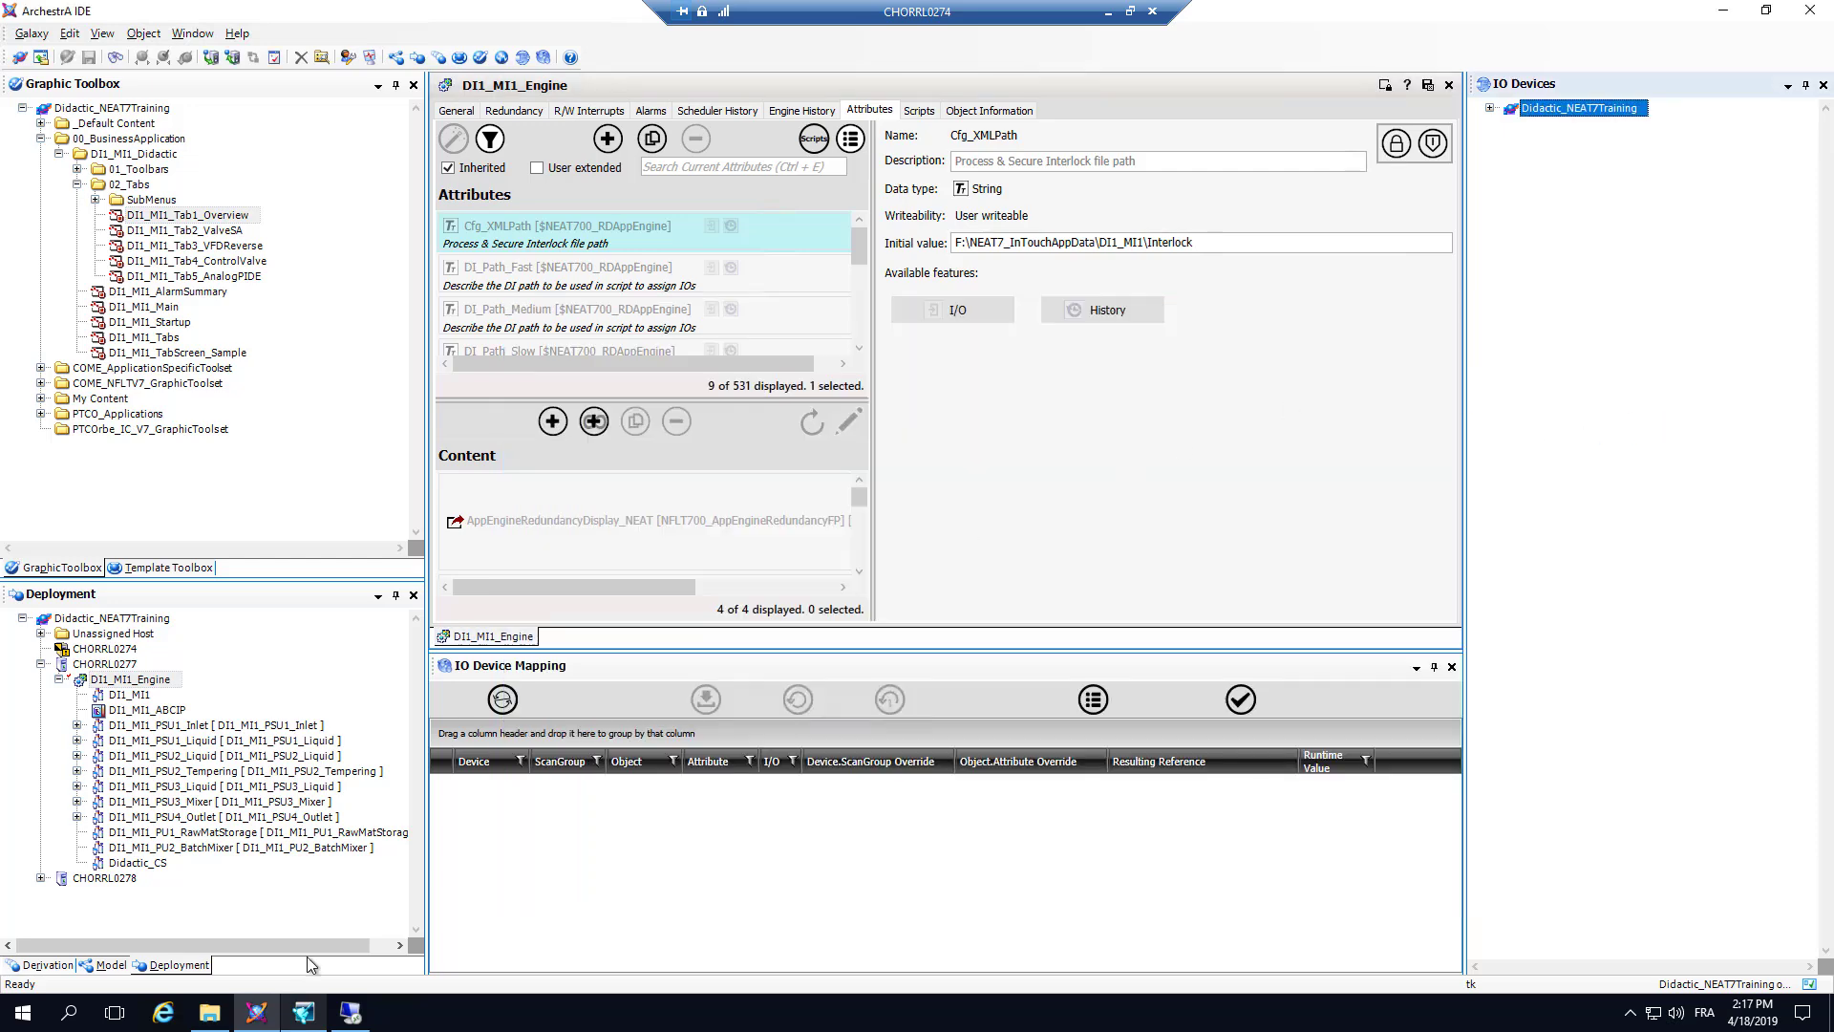
pyautogui.click(303, 1017)
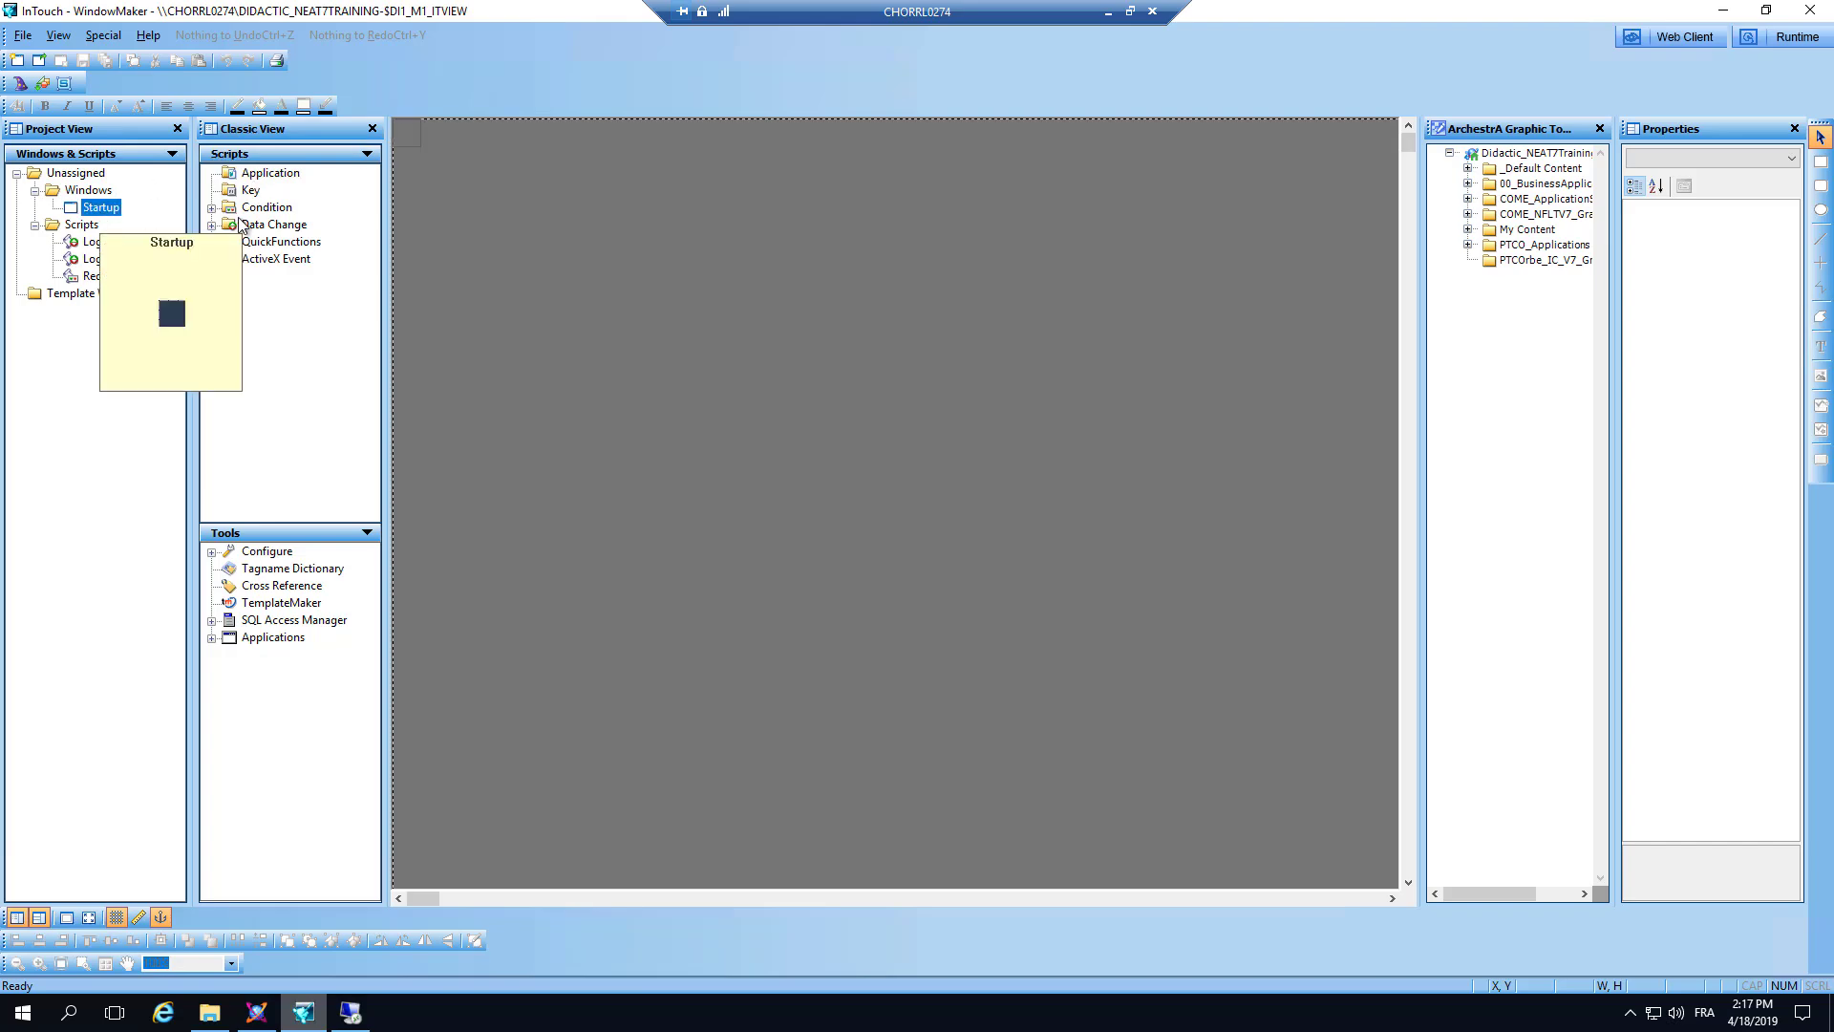
pyautogui.doubleClick(101, 208)
pyautogui.click(1784, 36)
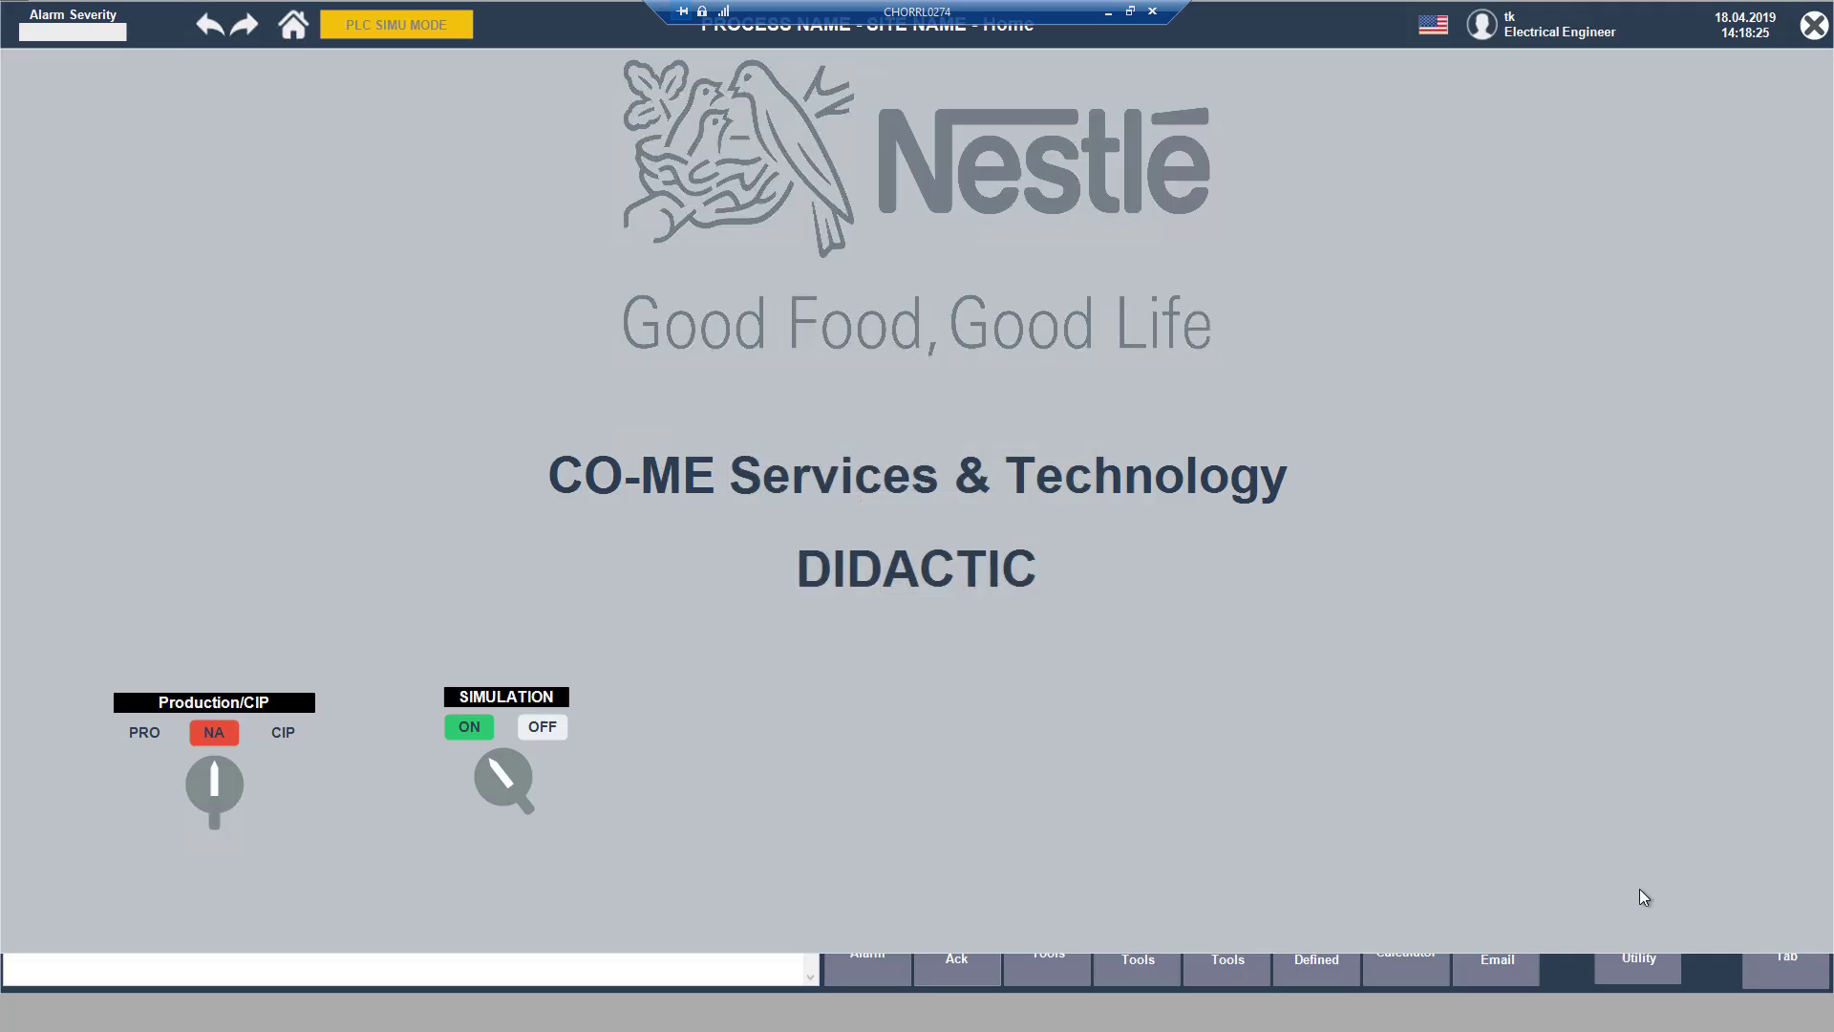
pyautogui.click(1788, 961)
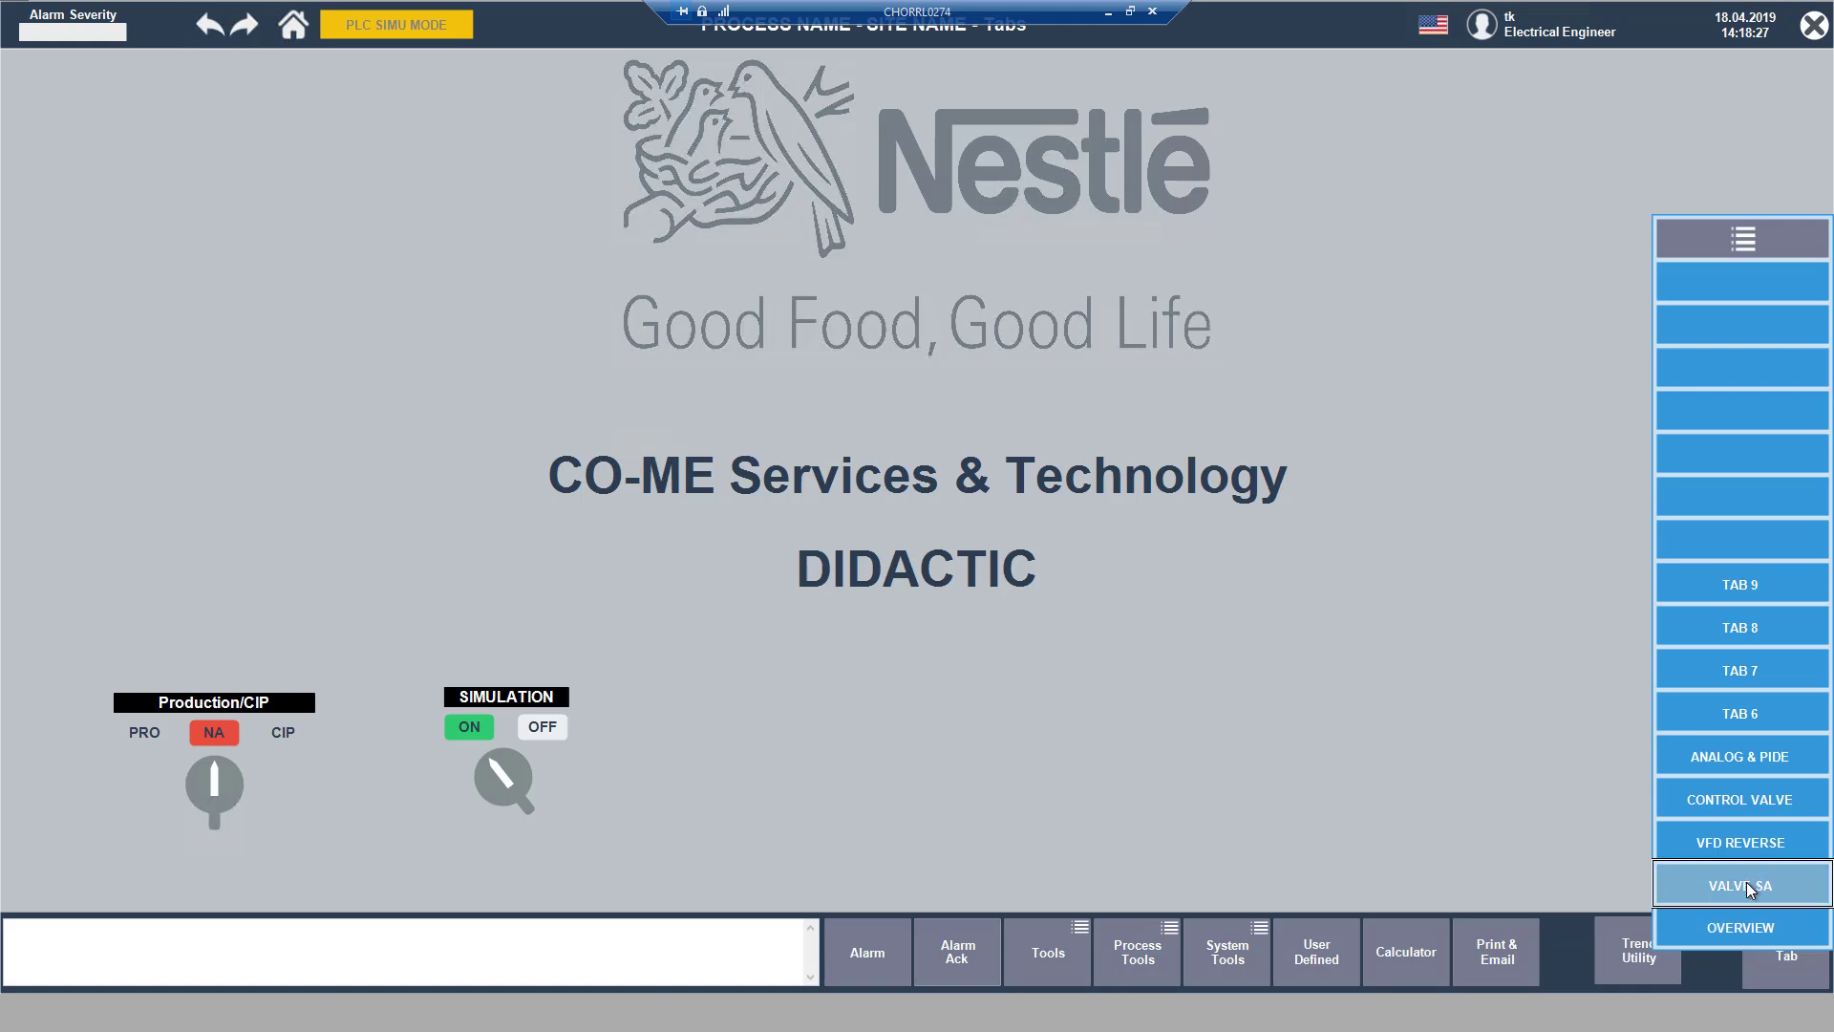
pyautogui.click(1750, 887)
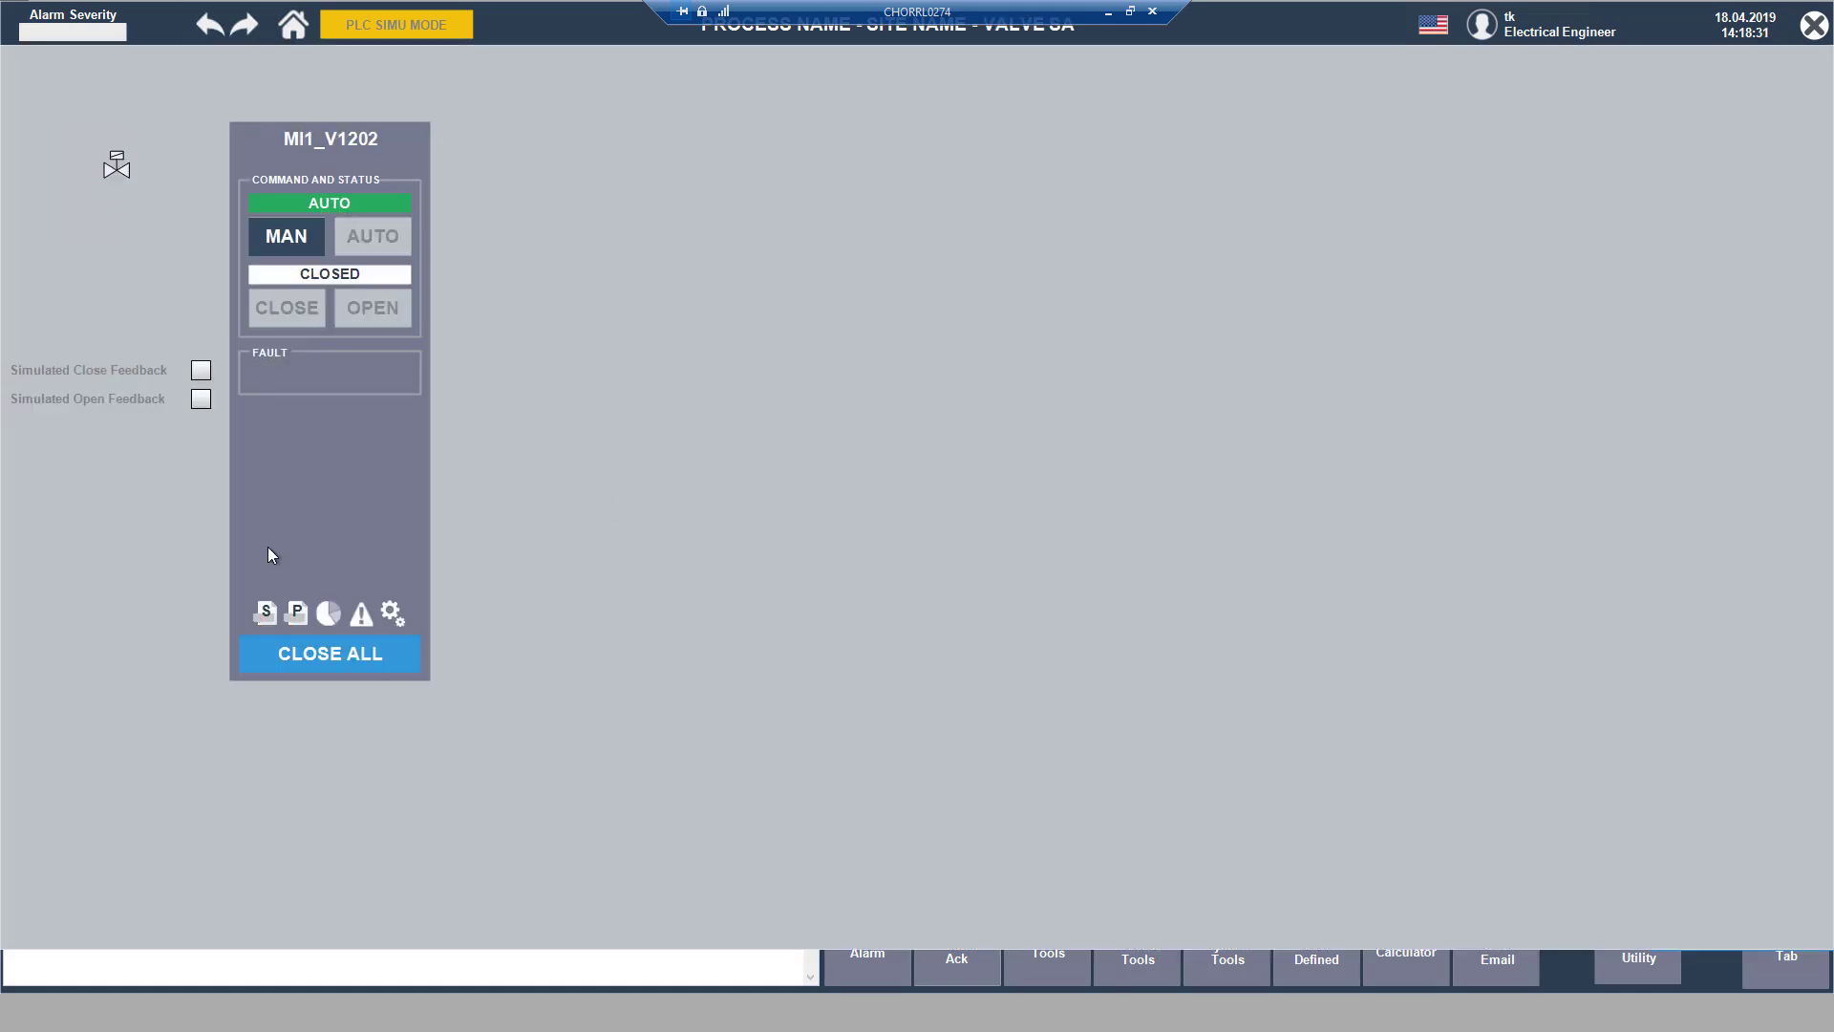
# Step: Check the descriptions in the Secure Interlock and Process Interlock popups of MI1_V1202, placing each popup beside the faceplate
pyautogui.click(264, 616)
pyautogui.moveTo(1394, 222); pyautogui.dragTo(601, 132)
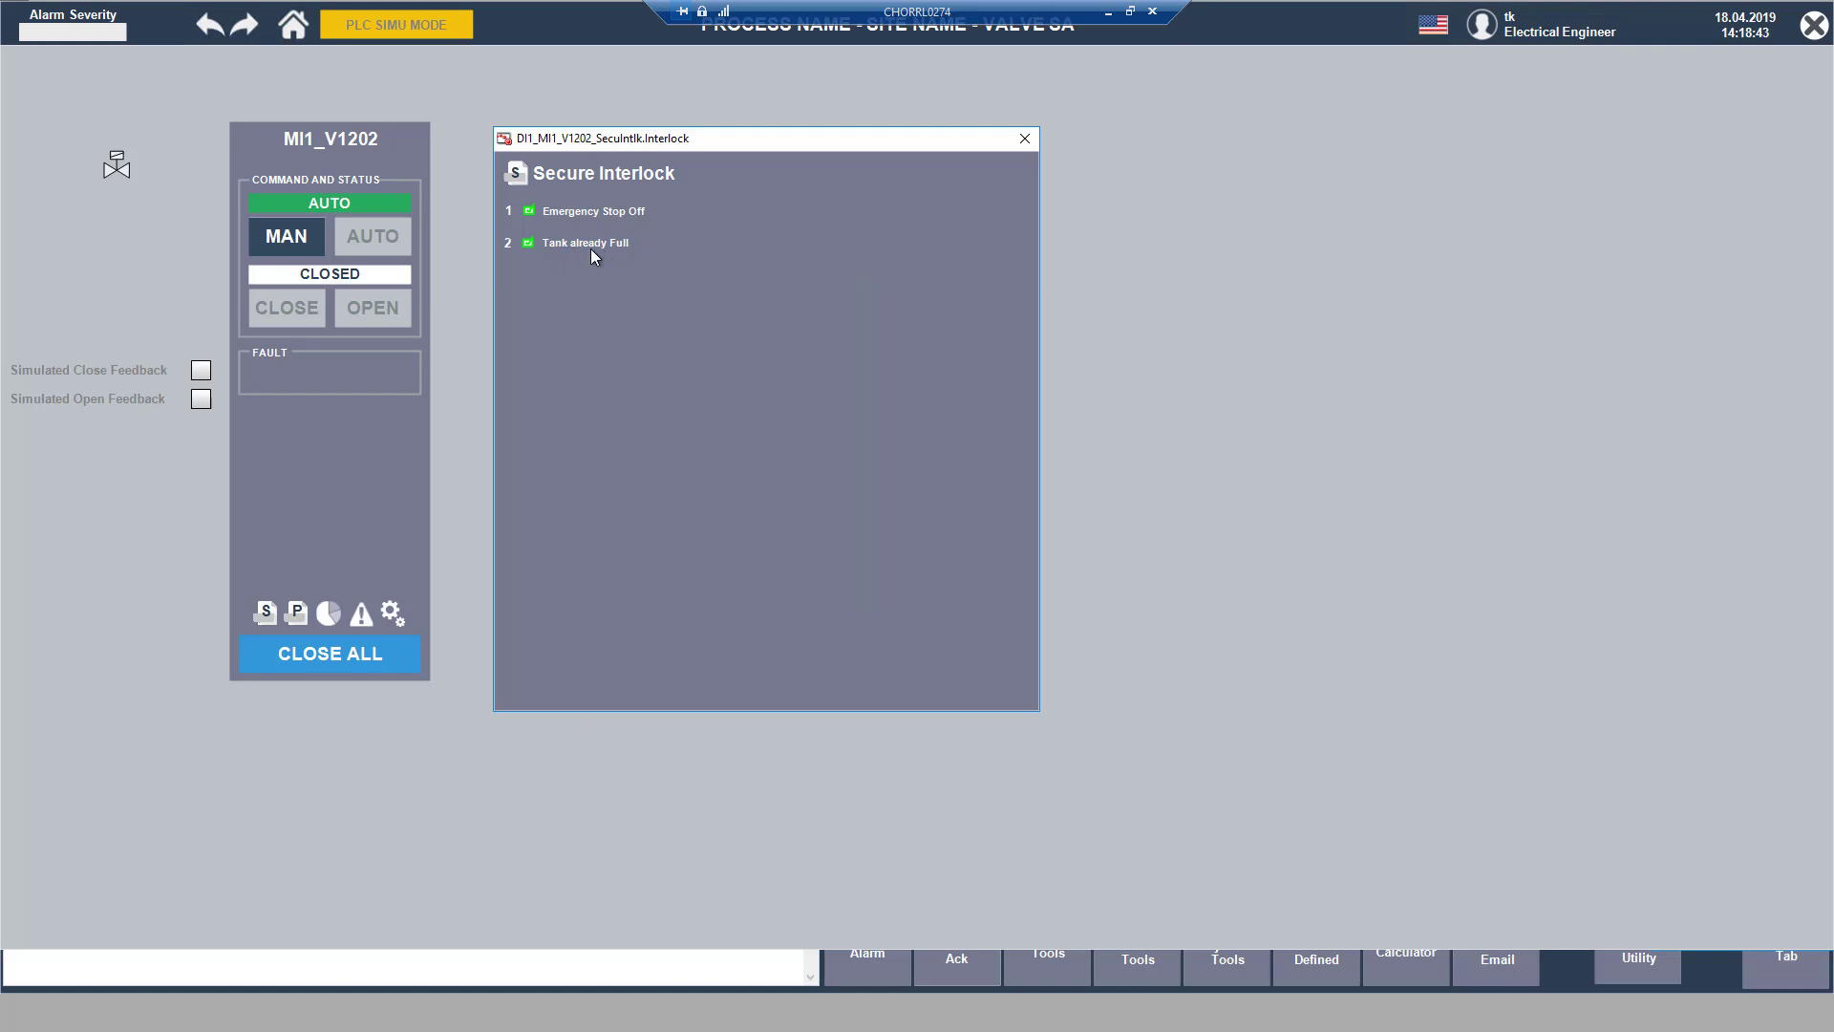
pyautogui.click(300, 612)
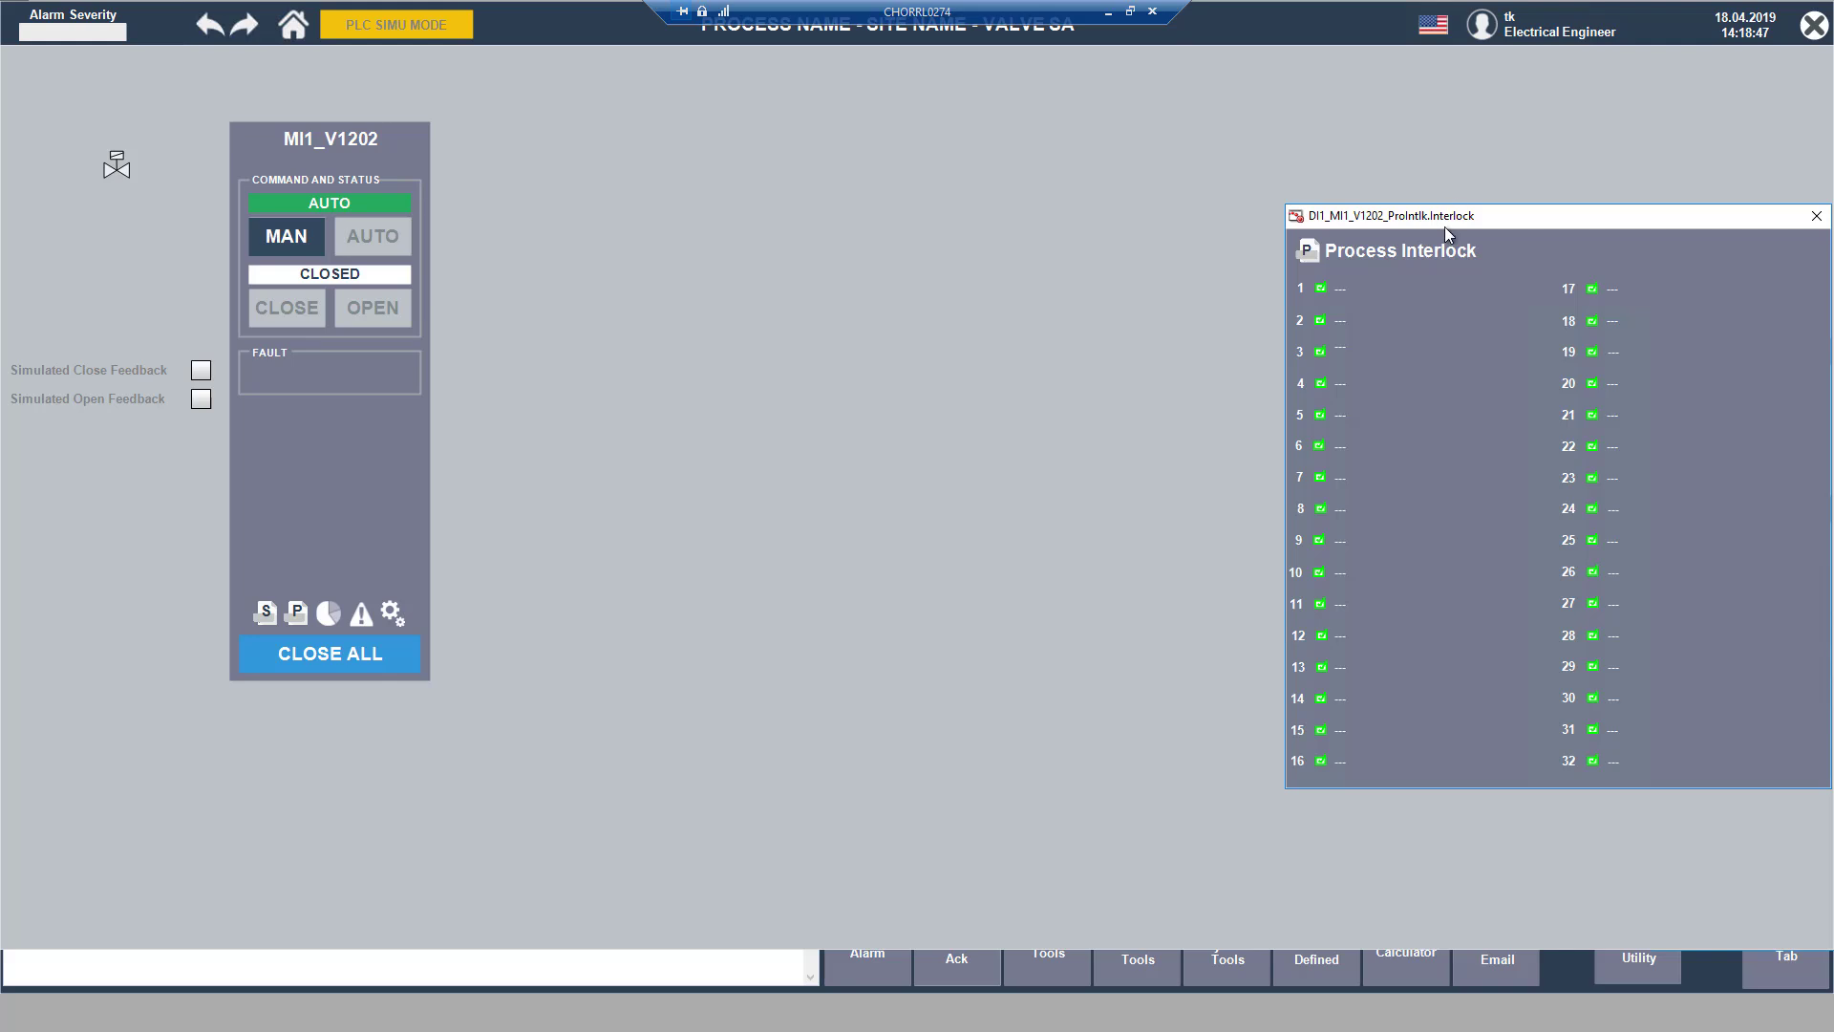
pyautogui.moveTo(1444, 222); pyautogui.dragTo(607, 109)
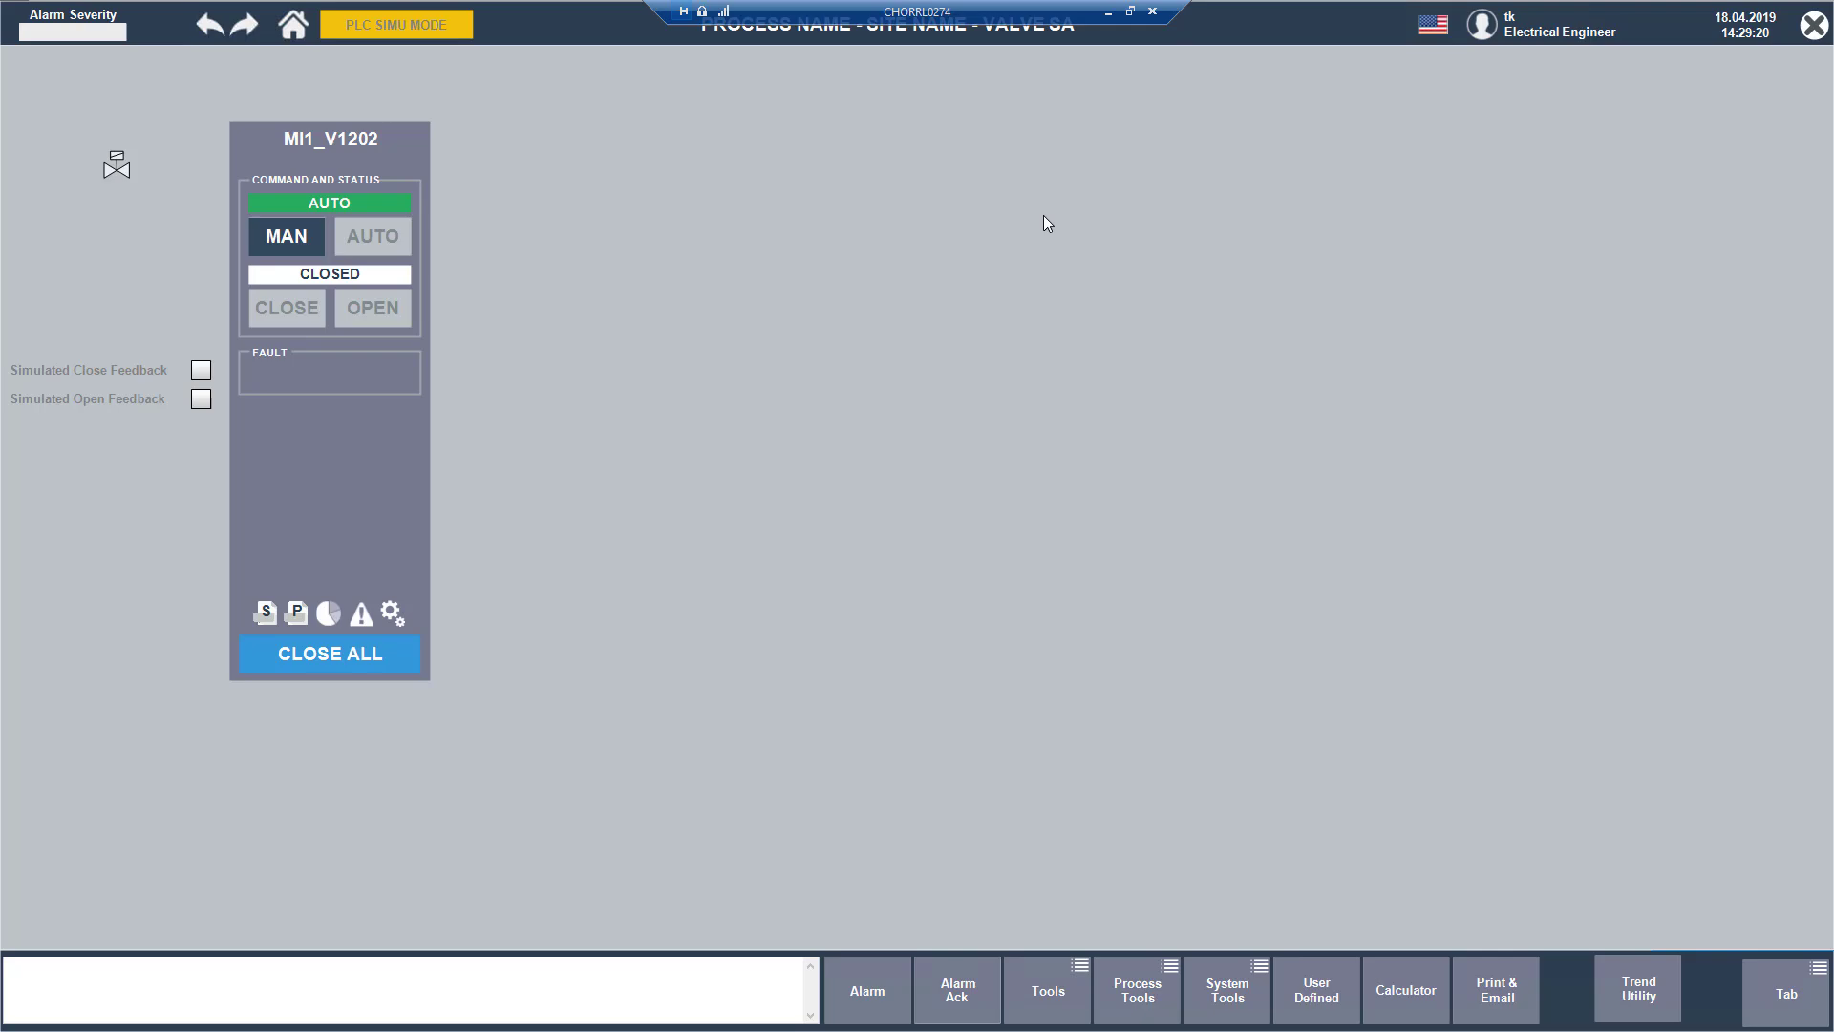
# Step: Switch to Logix Designer, show the Controller Organizer, and look through the interlock routines of DI1_MI1 from CONTROL_VALVE_INTERLOCK to VALVE_SA_INTERLOCK
pyautogui.moveTo(1043, 215); pyautogui.dragTo(977, 79)
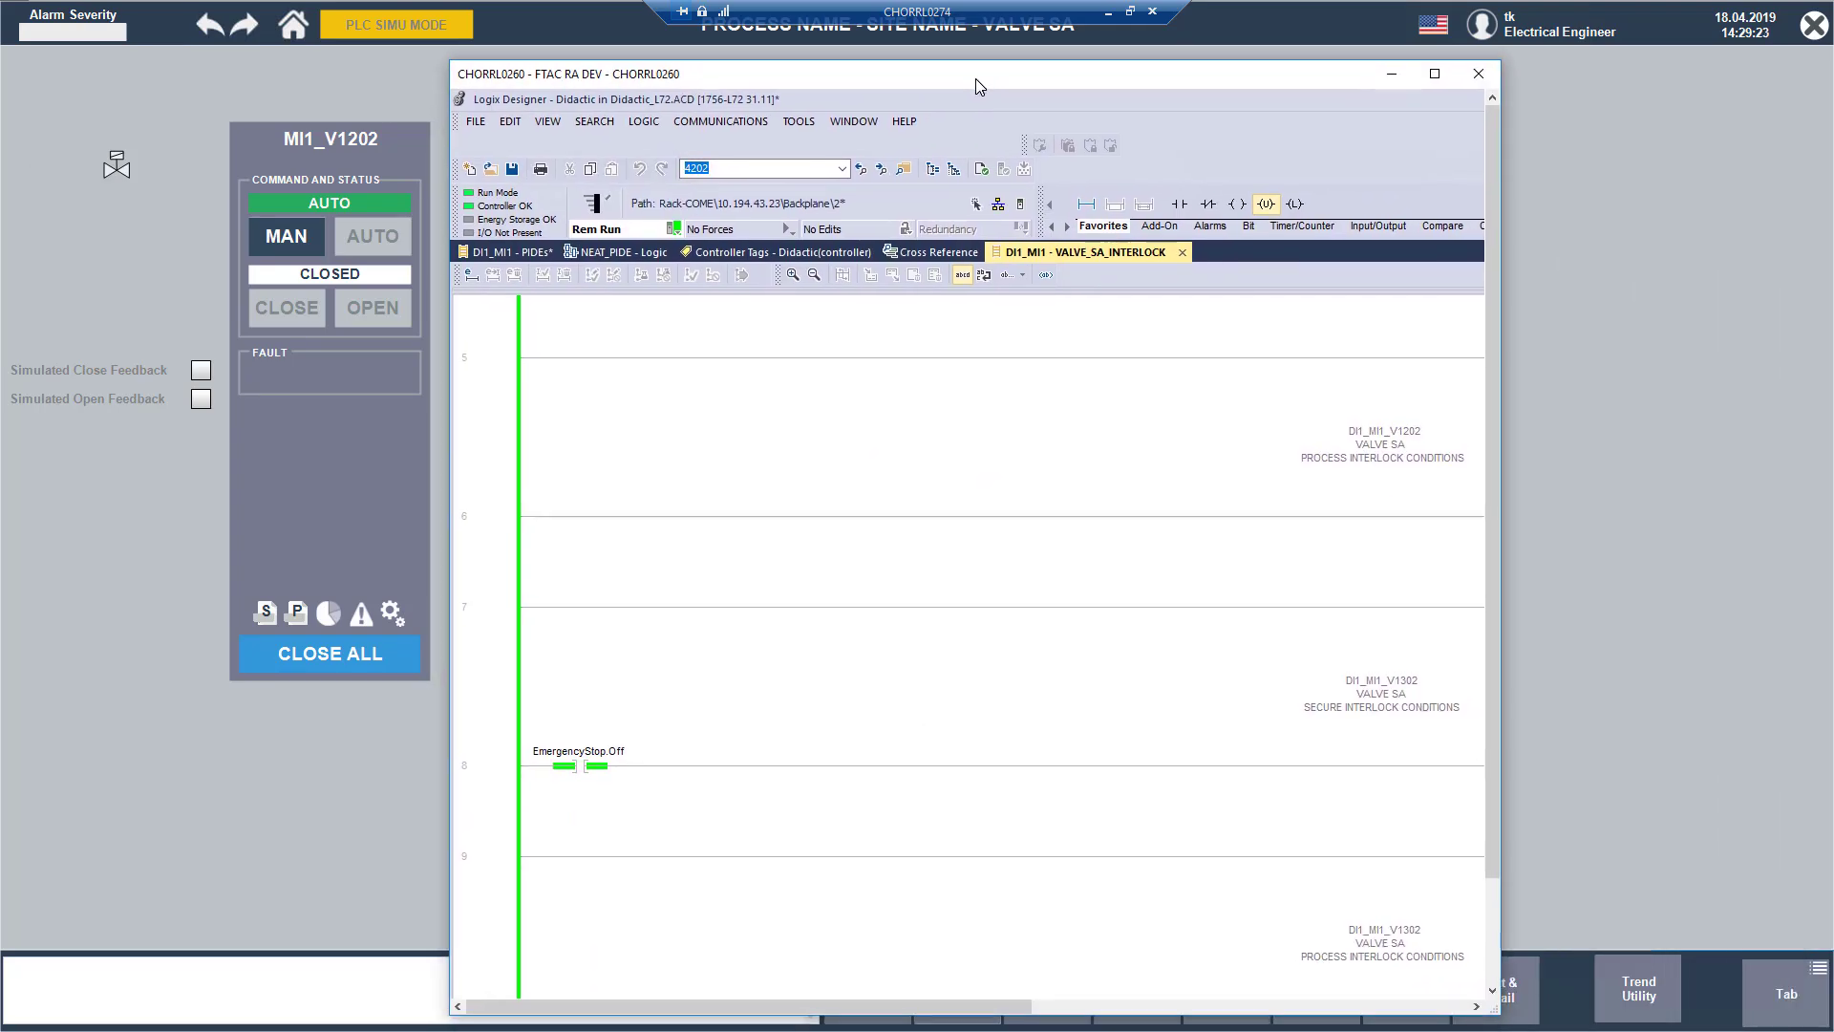
pyautogui.click(933, 169)
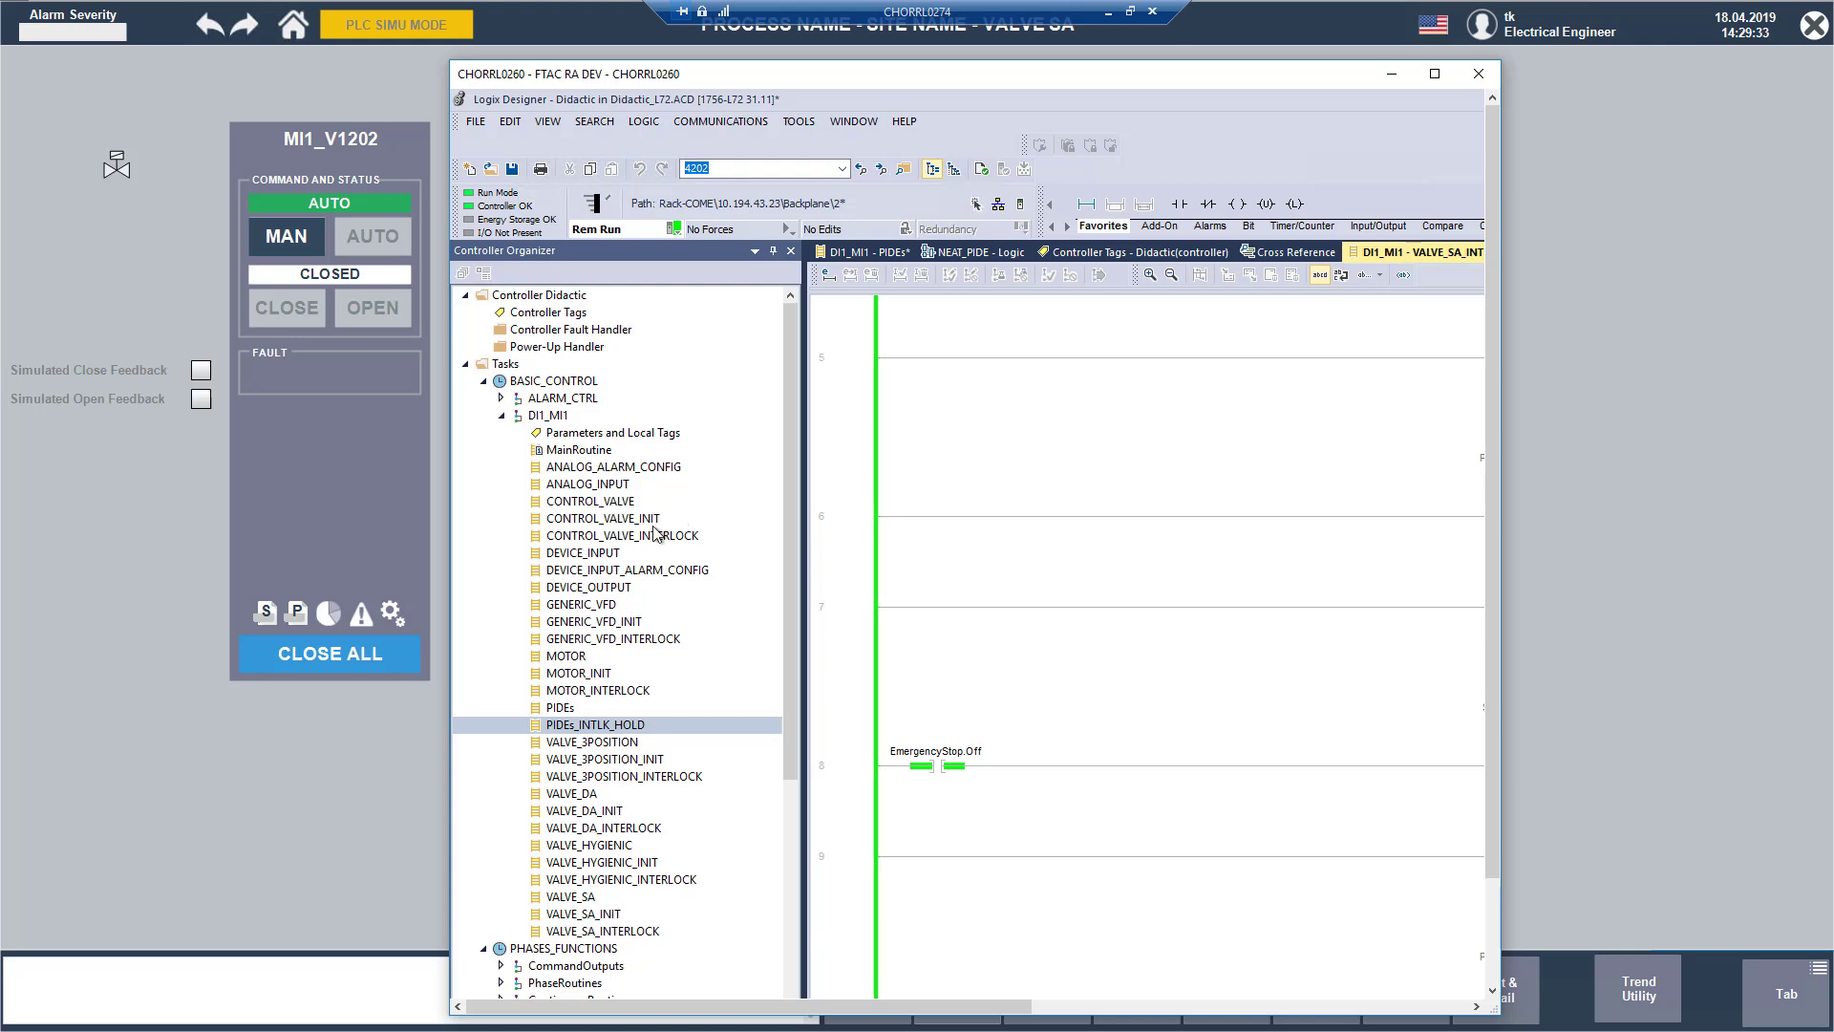
pyautogui.click(576, 538)
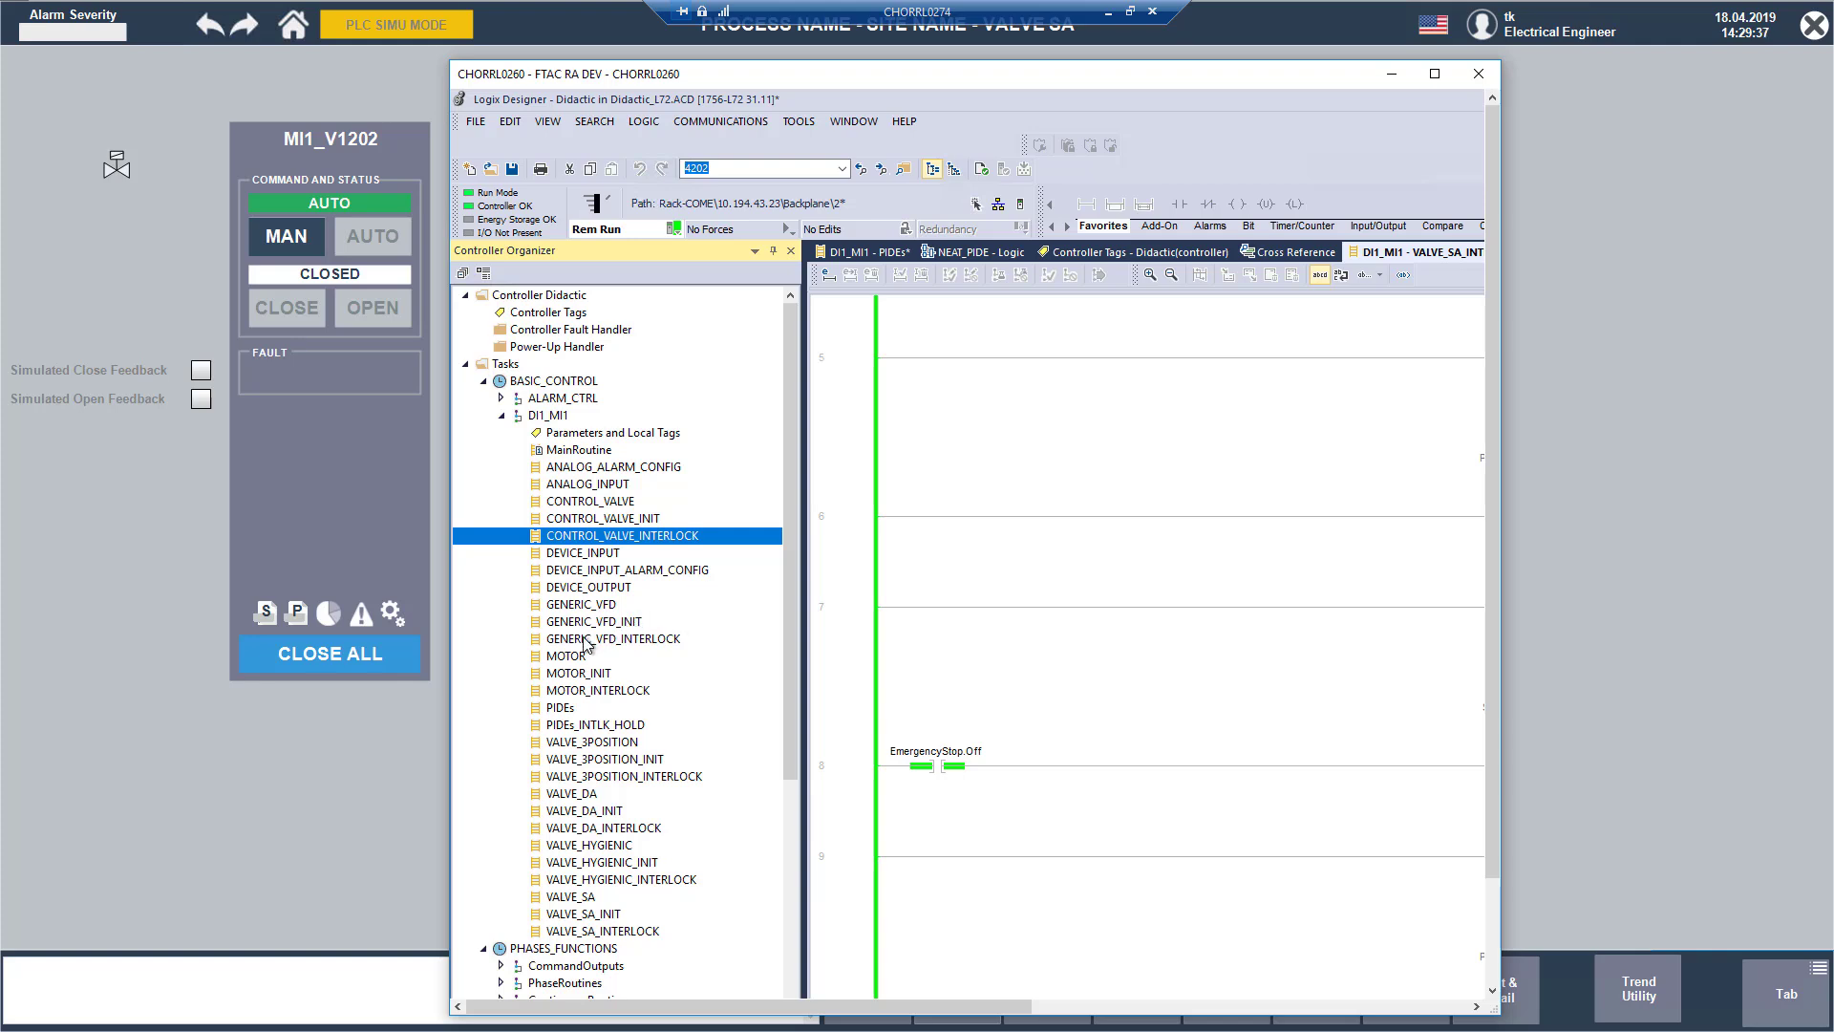
pyautogui.click(577, 640)
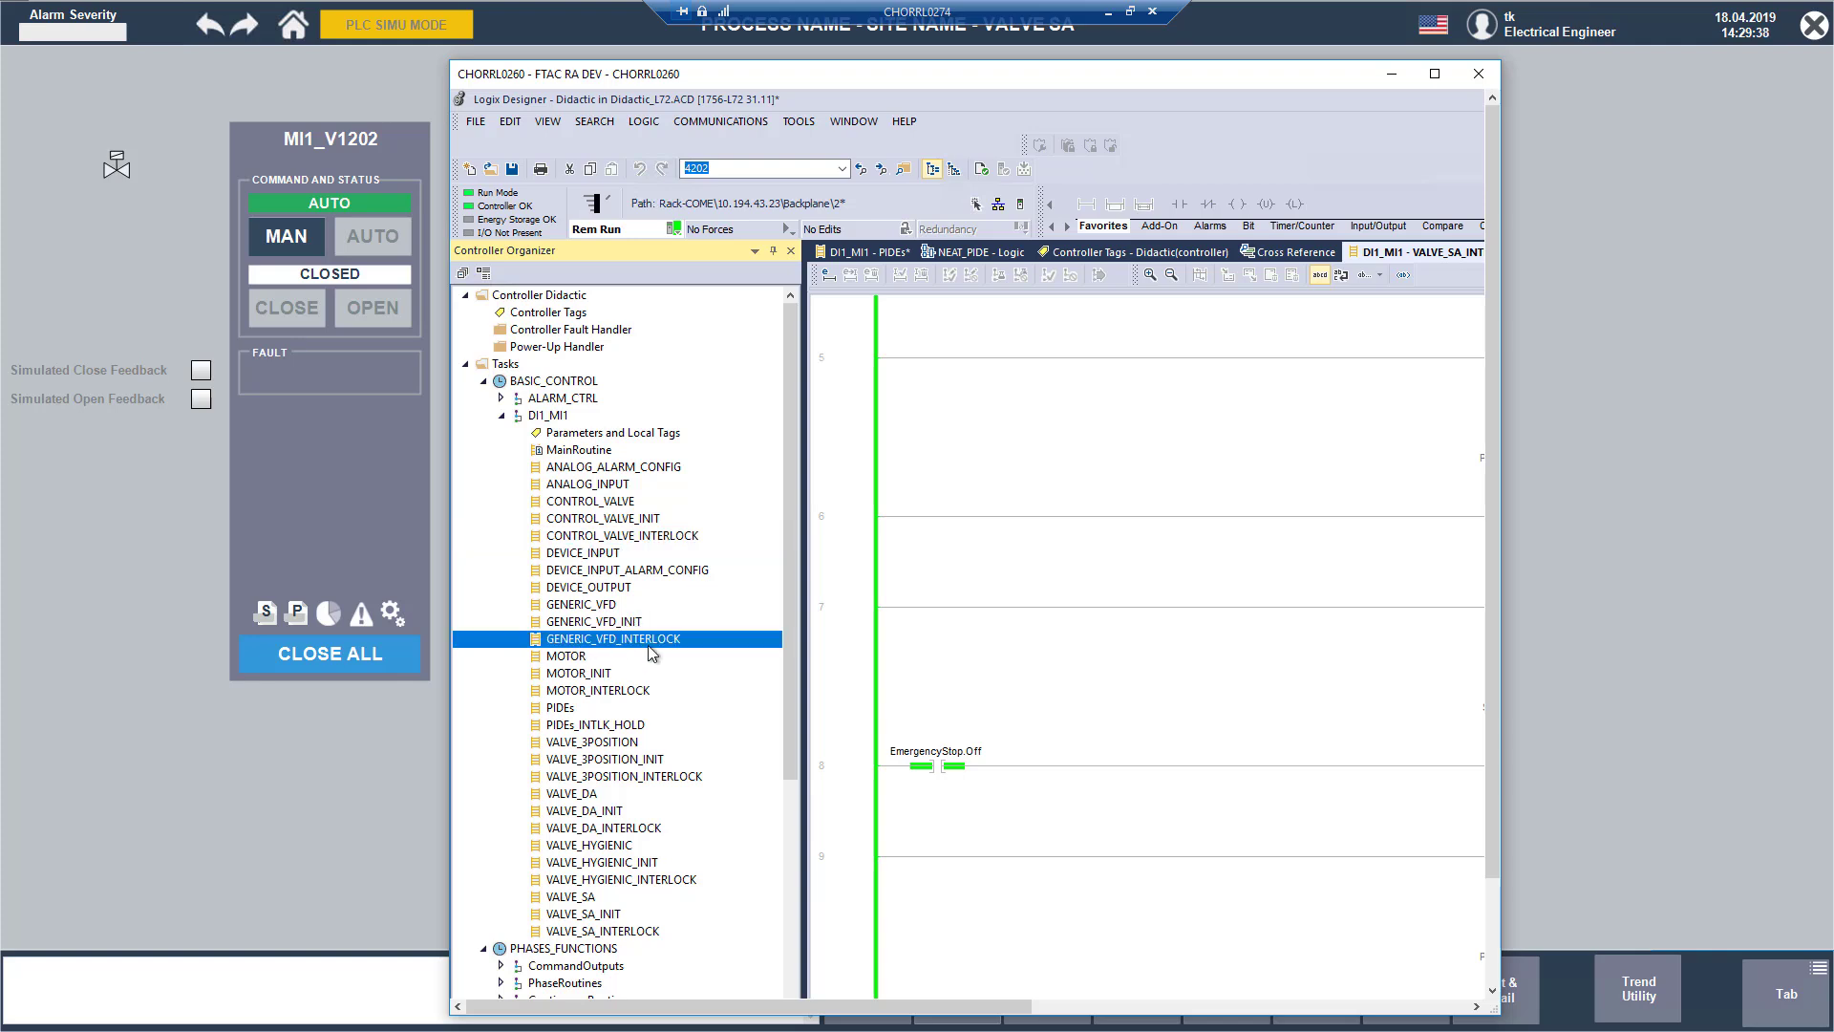
pyautogui.click(575, 690)
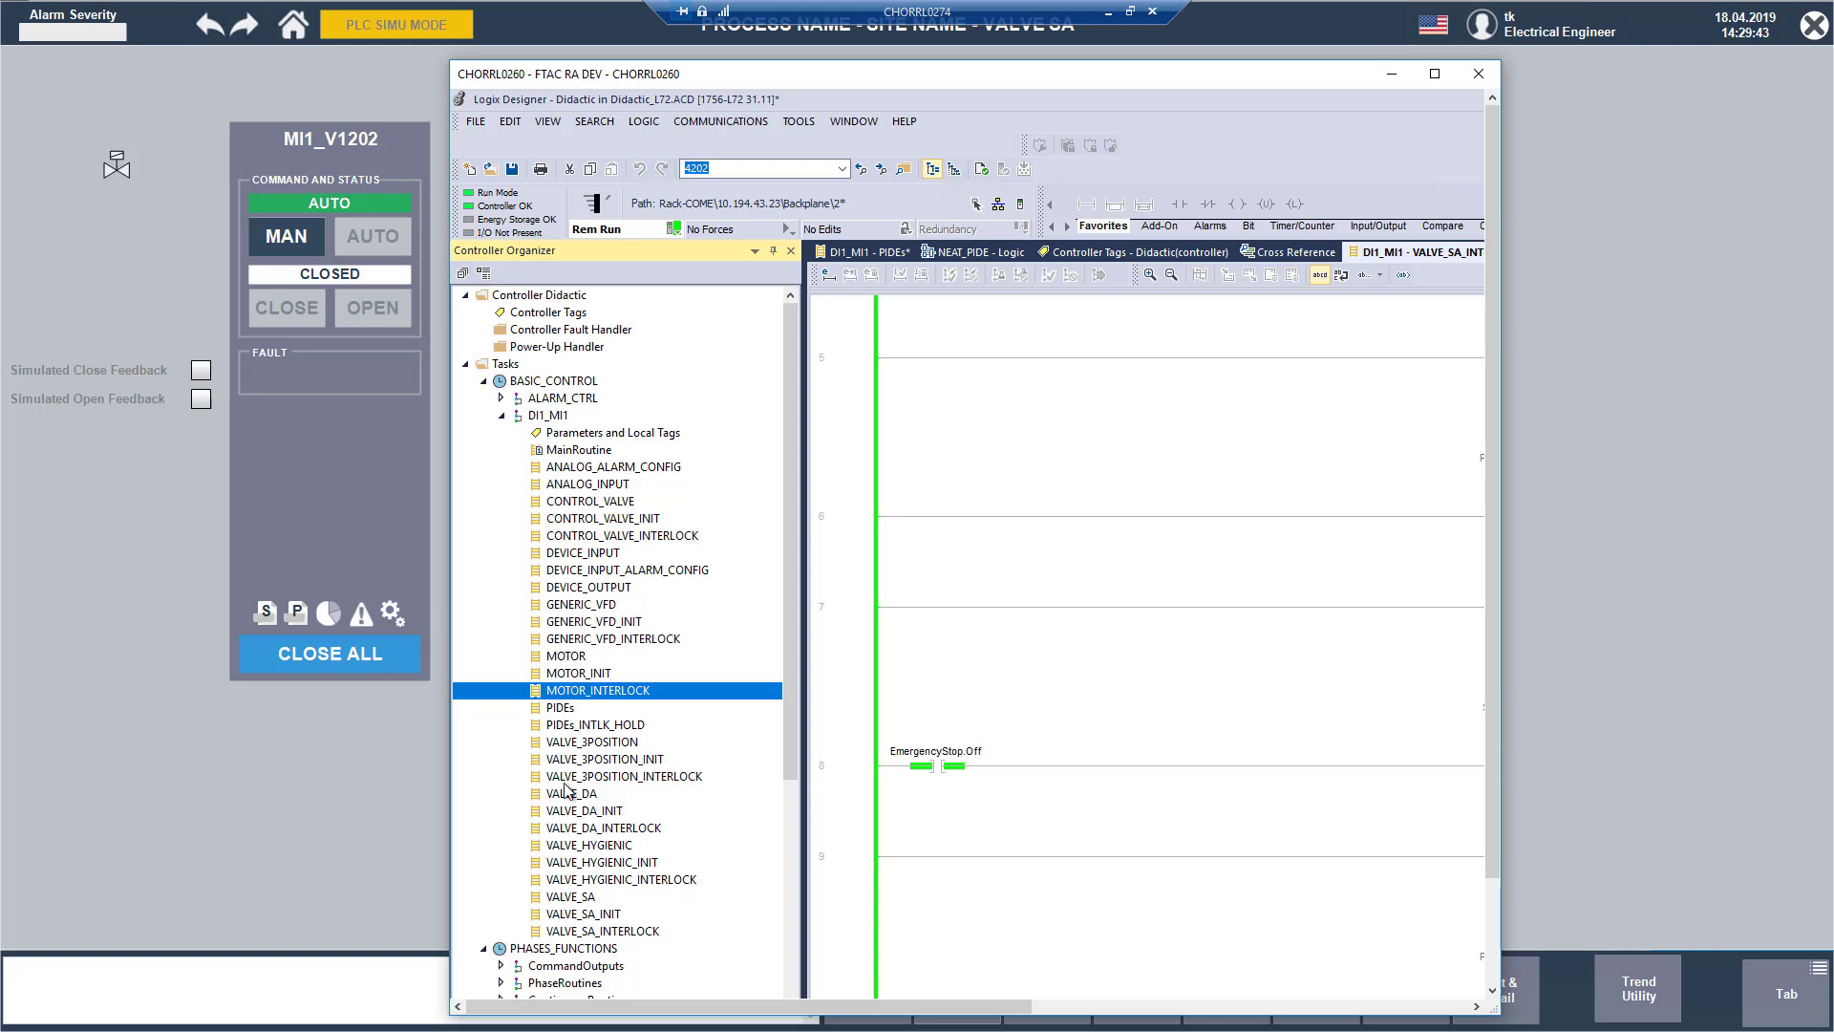
pyautogui.click(617, 778)
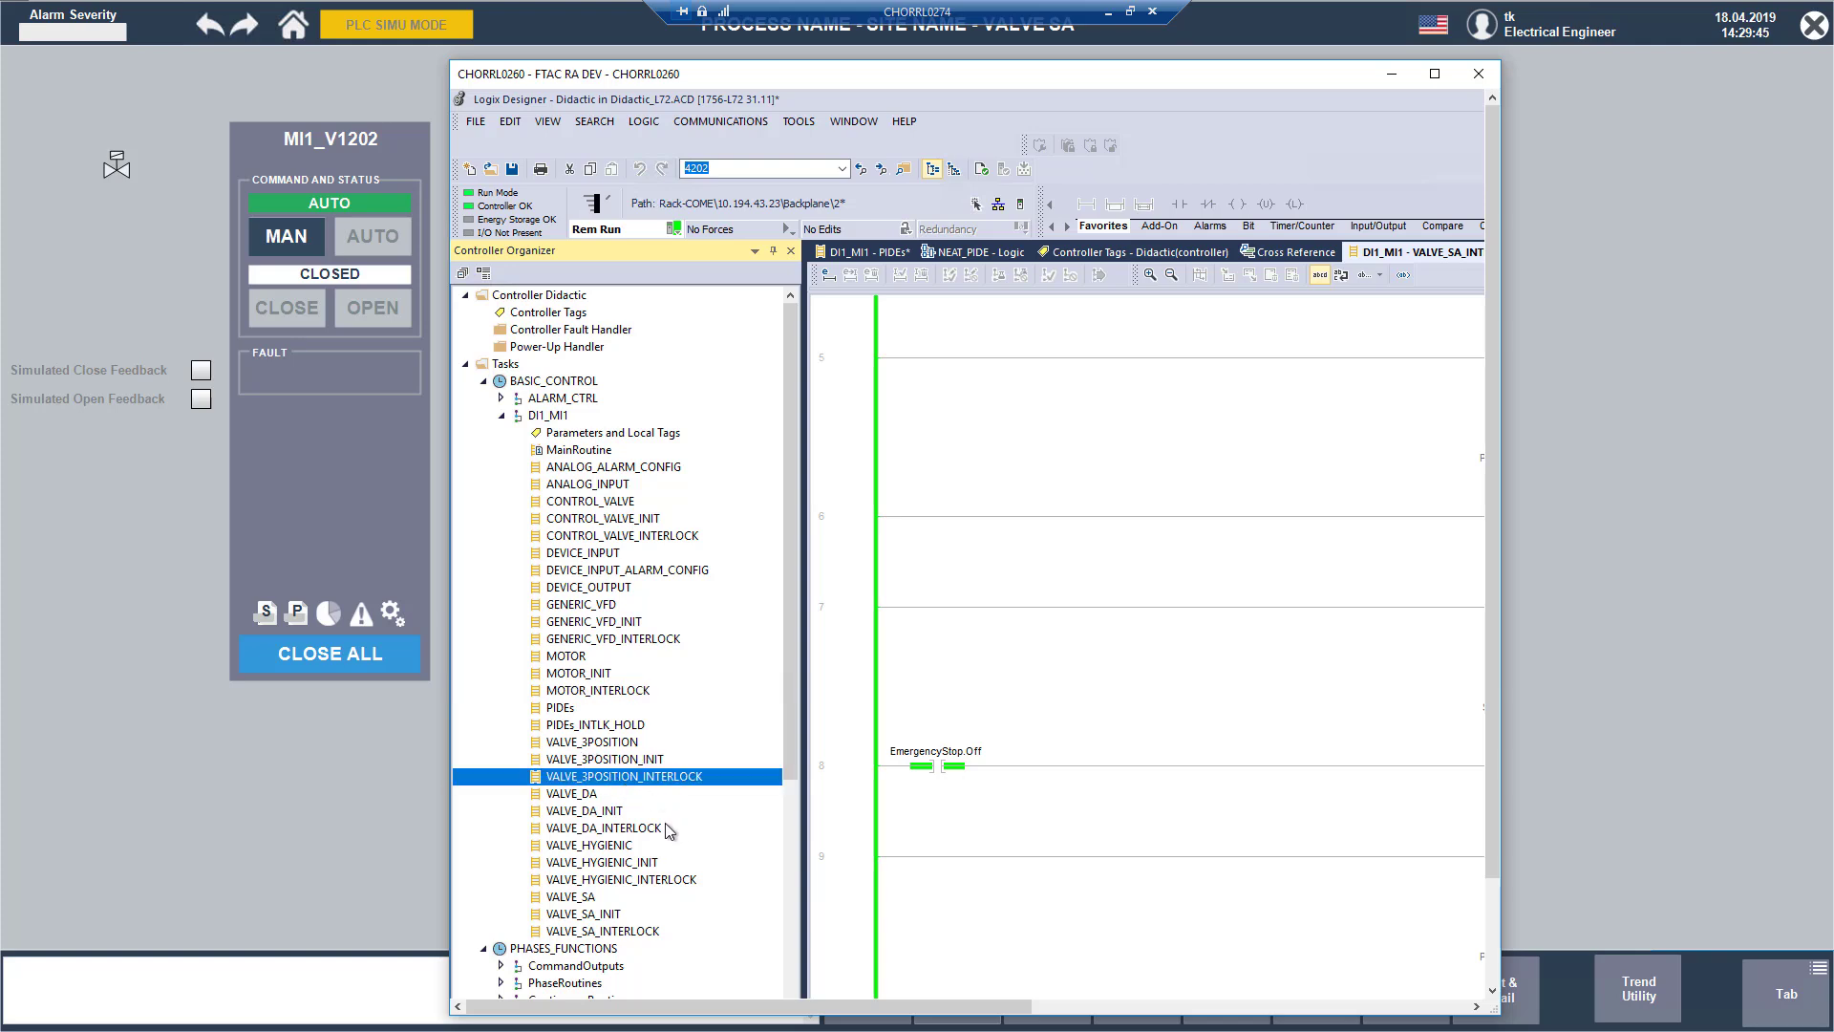
pyautogui.click(636, 826)
pyautogui.click(667, 880)
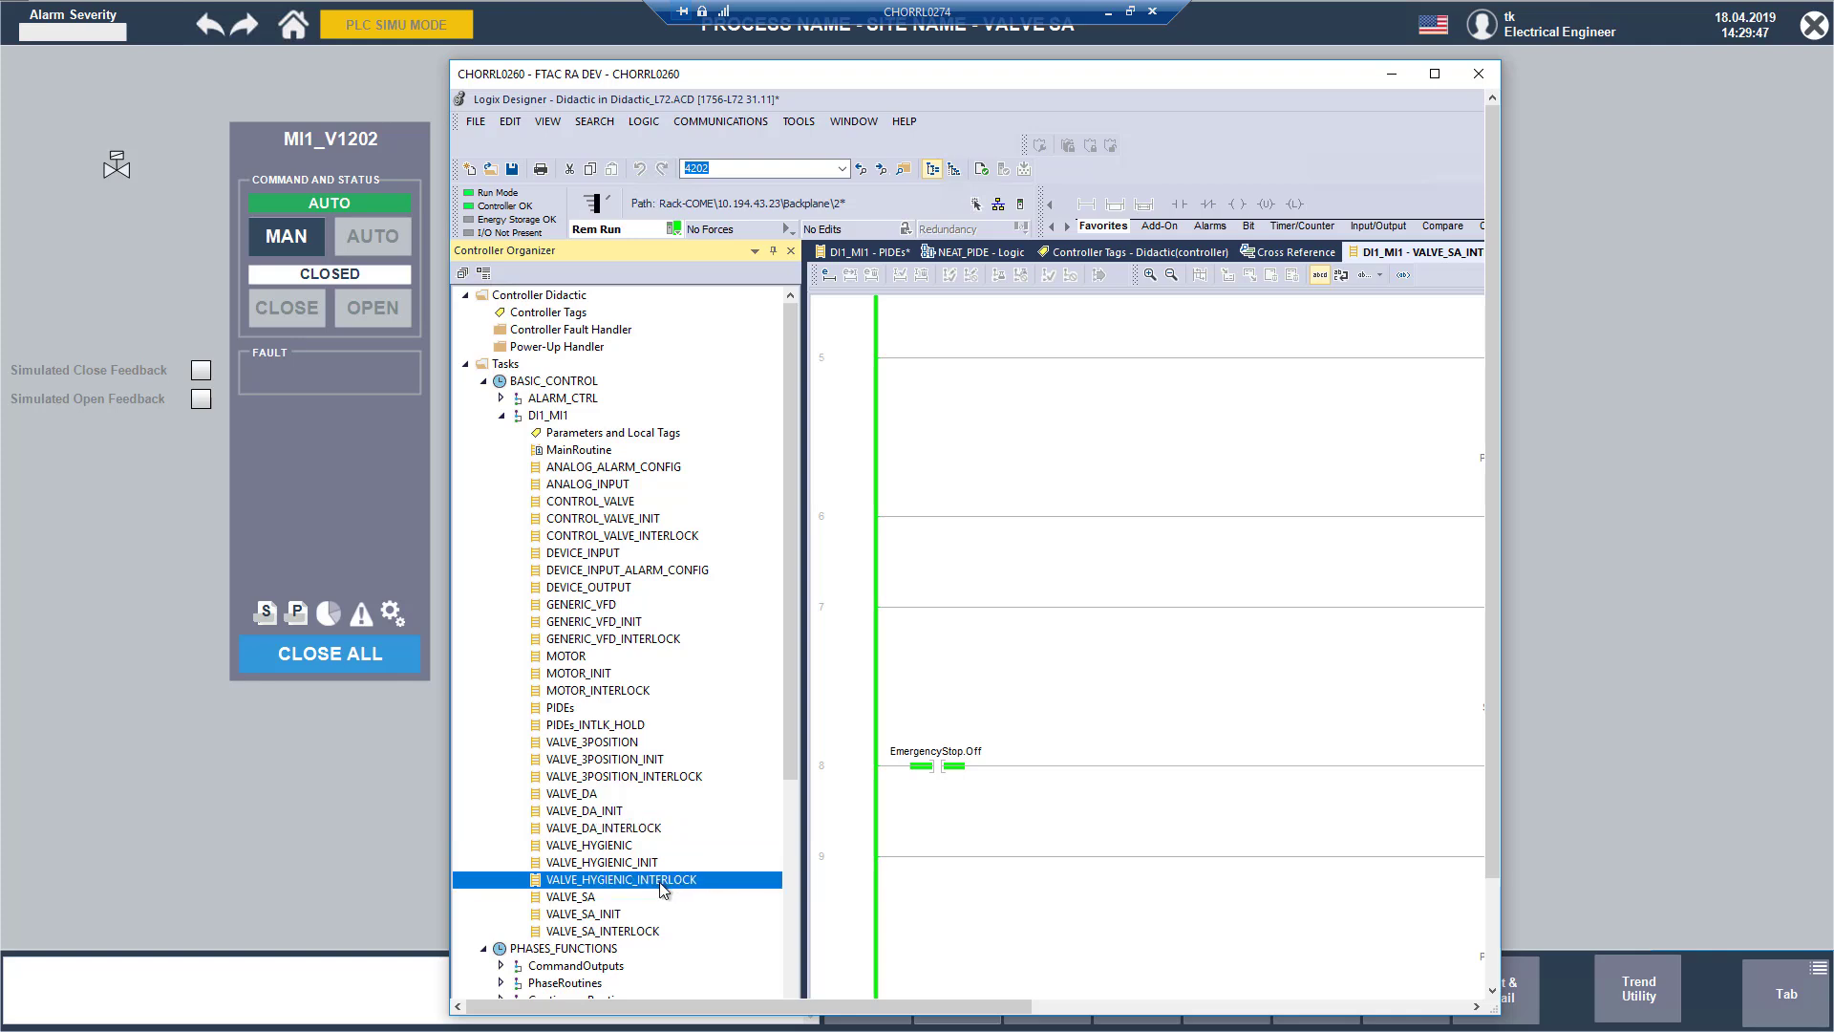
pyautogui.click(627, 932)
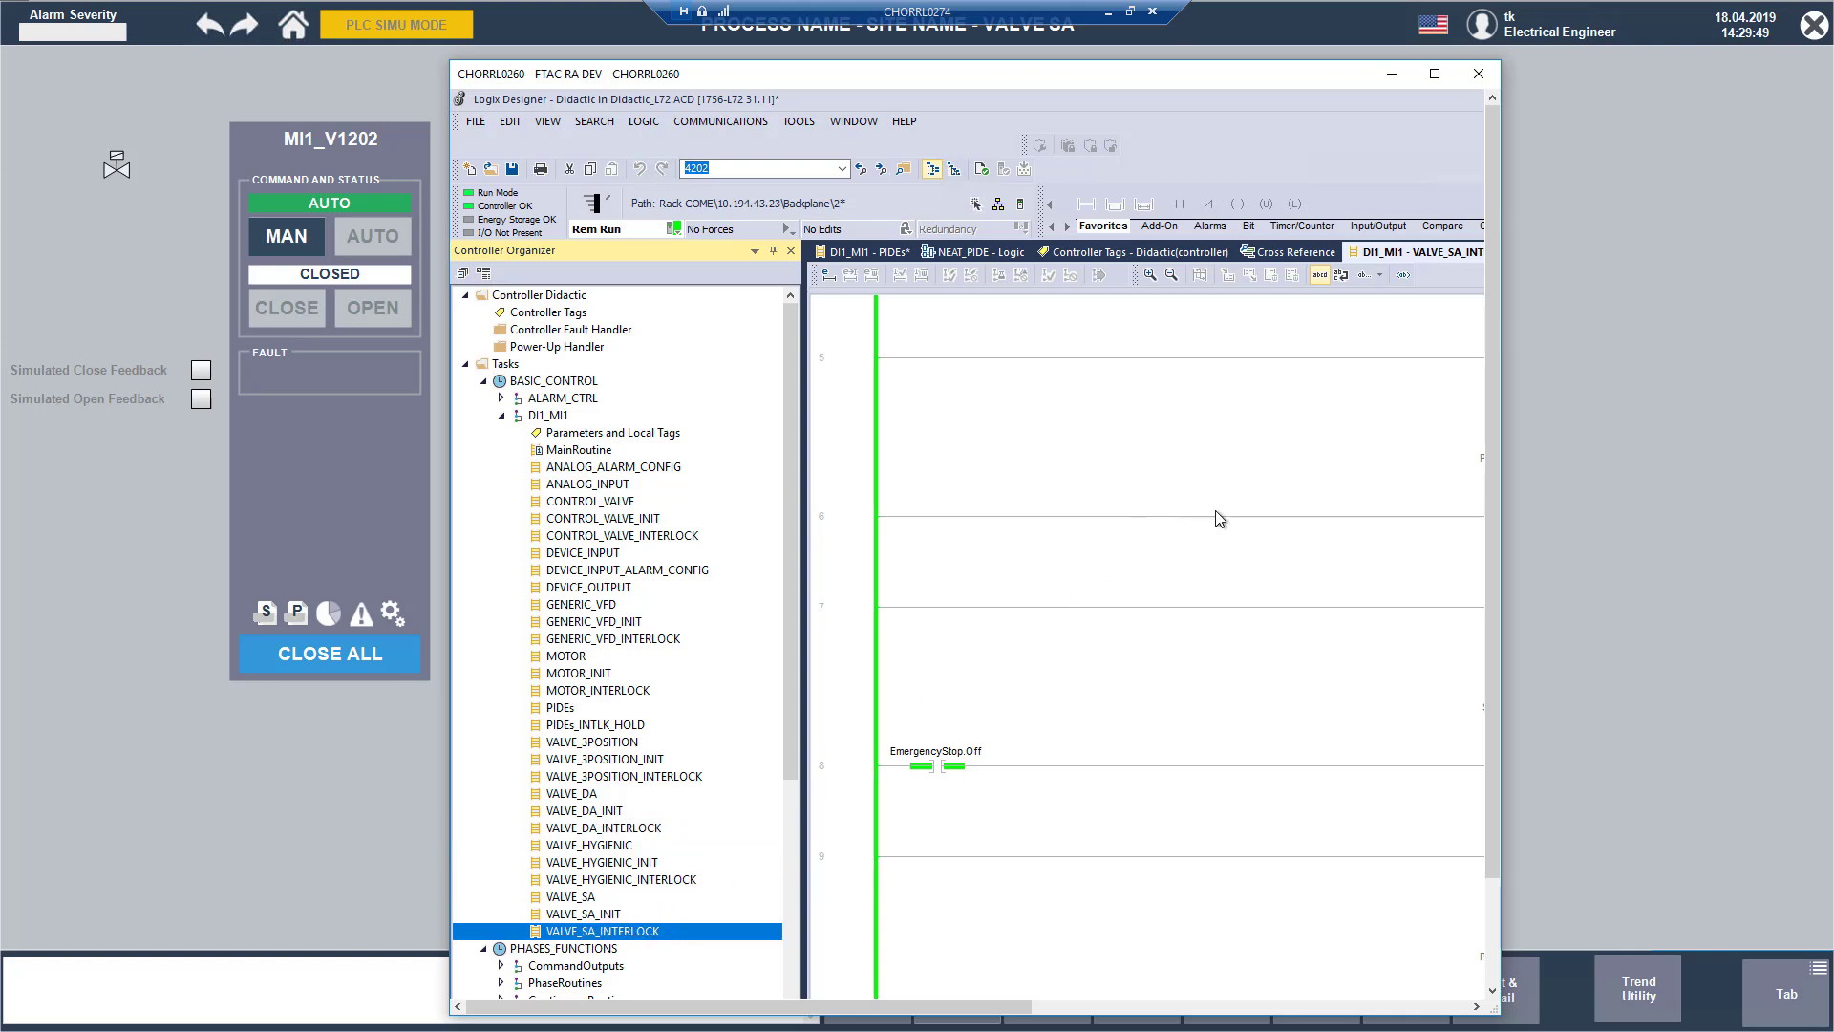
# Step: Insert a new rung below rung 6, the DI1_MI1_V1202 process interlock conditions, in the VALVE_SA_INTERLOCK routine
pyautogui.moveTo(1501, 486); pyautogui.dragTo(1825, 490)
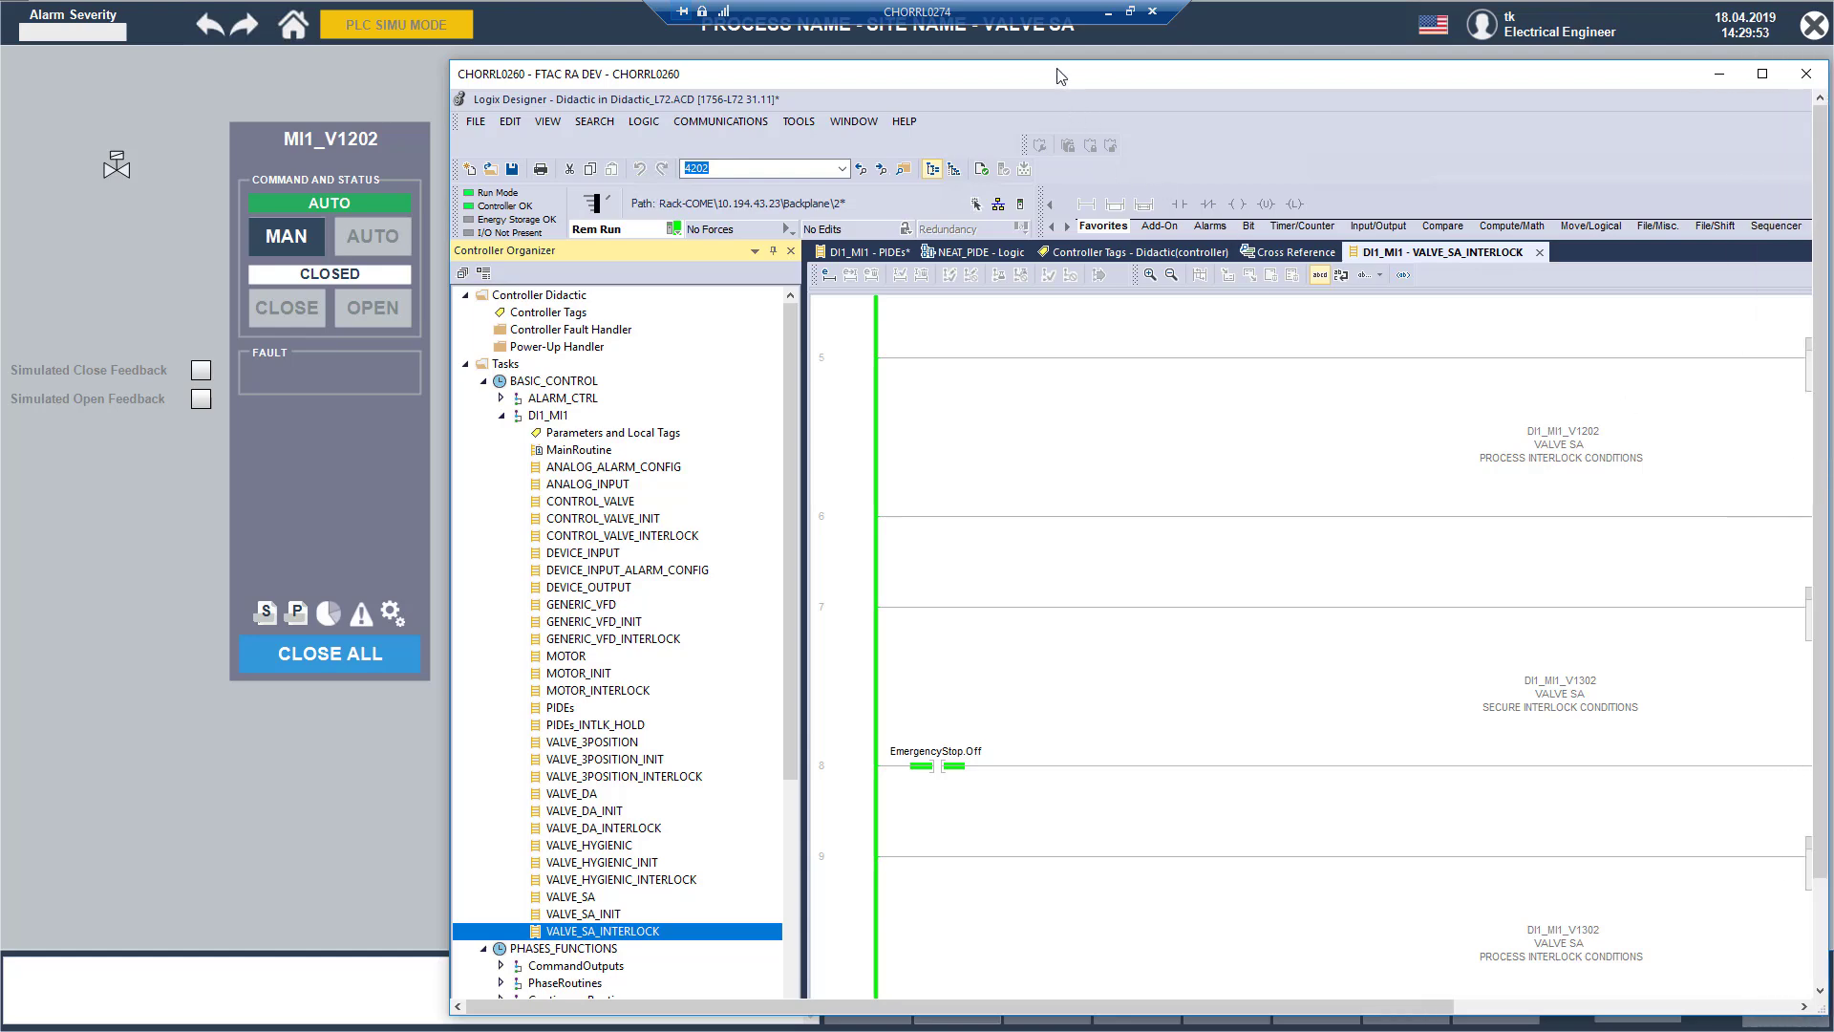
pyautogui.moveTo(1060, 77); pyautogui.dragTo(1000, 66)
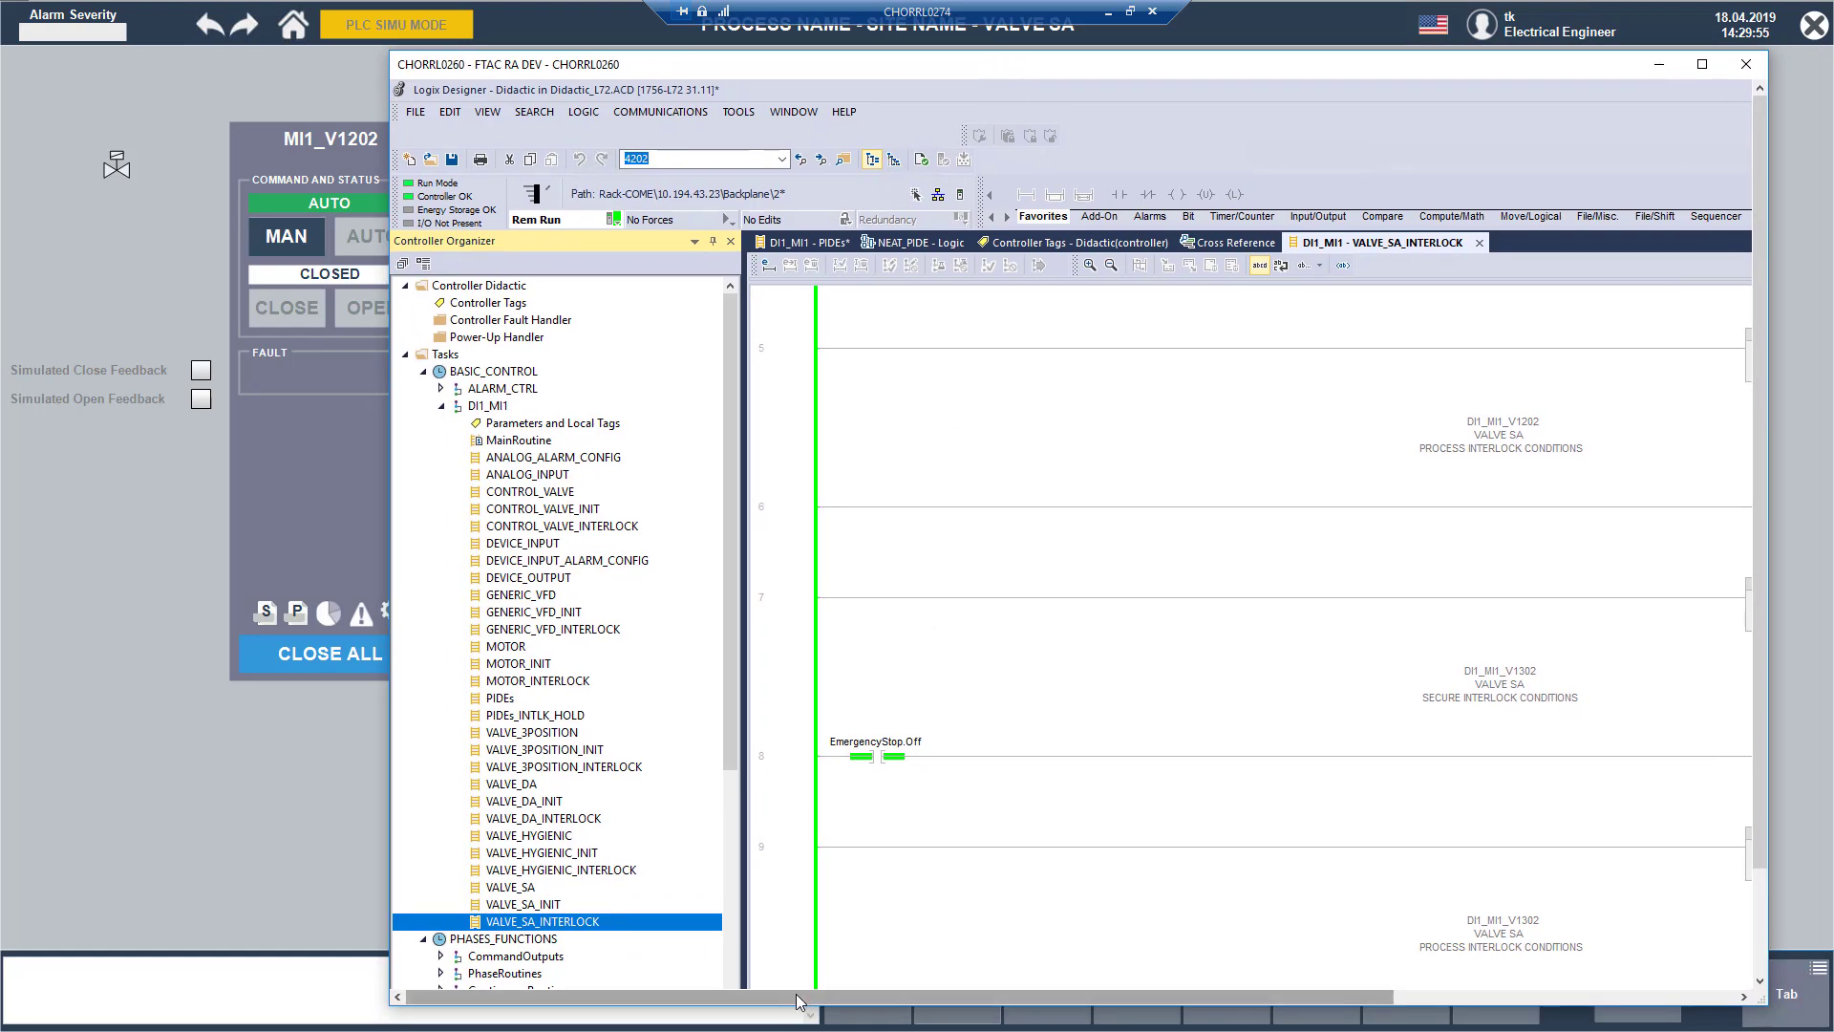
pyautogui.moveTo(794, 993); pyautogui.dragTo(1012, 986)
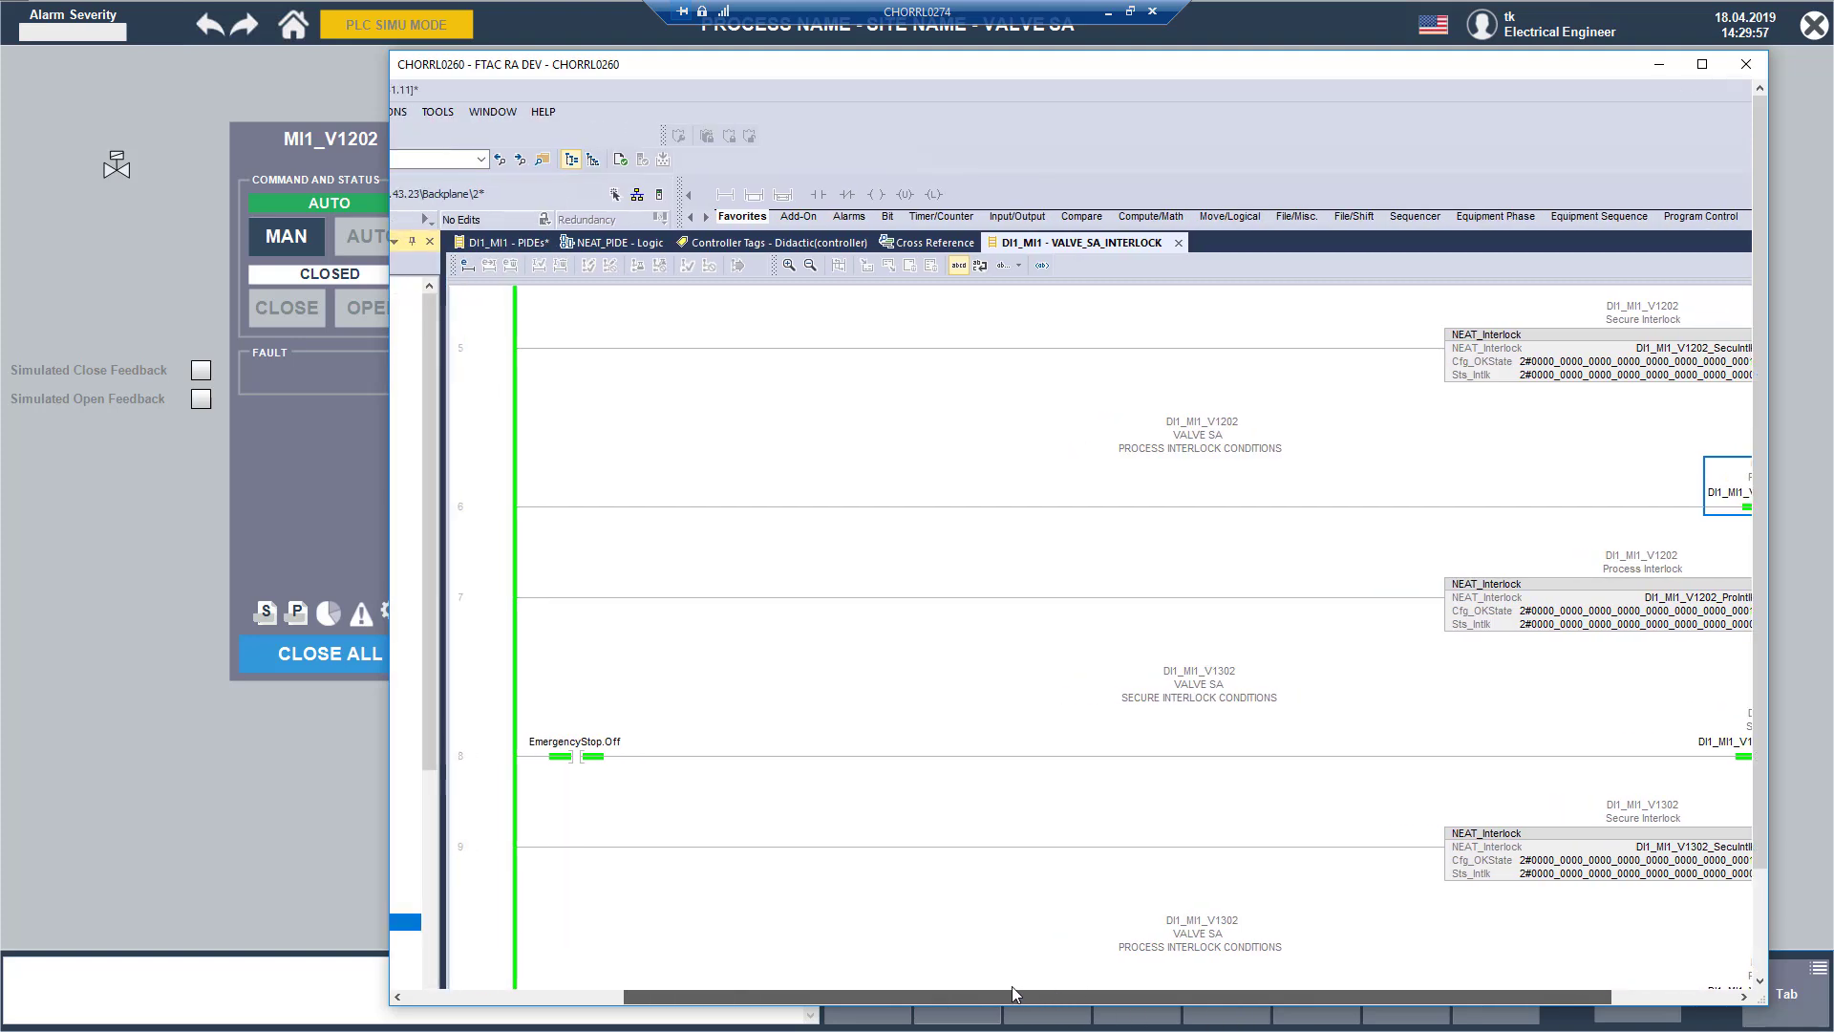
pyautogui.click(433, 525)
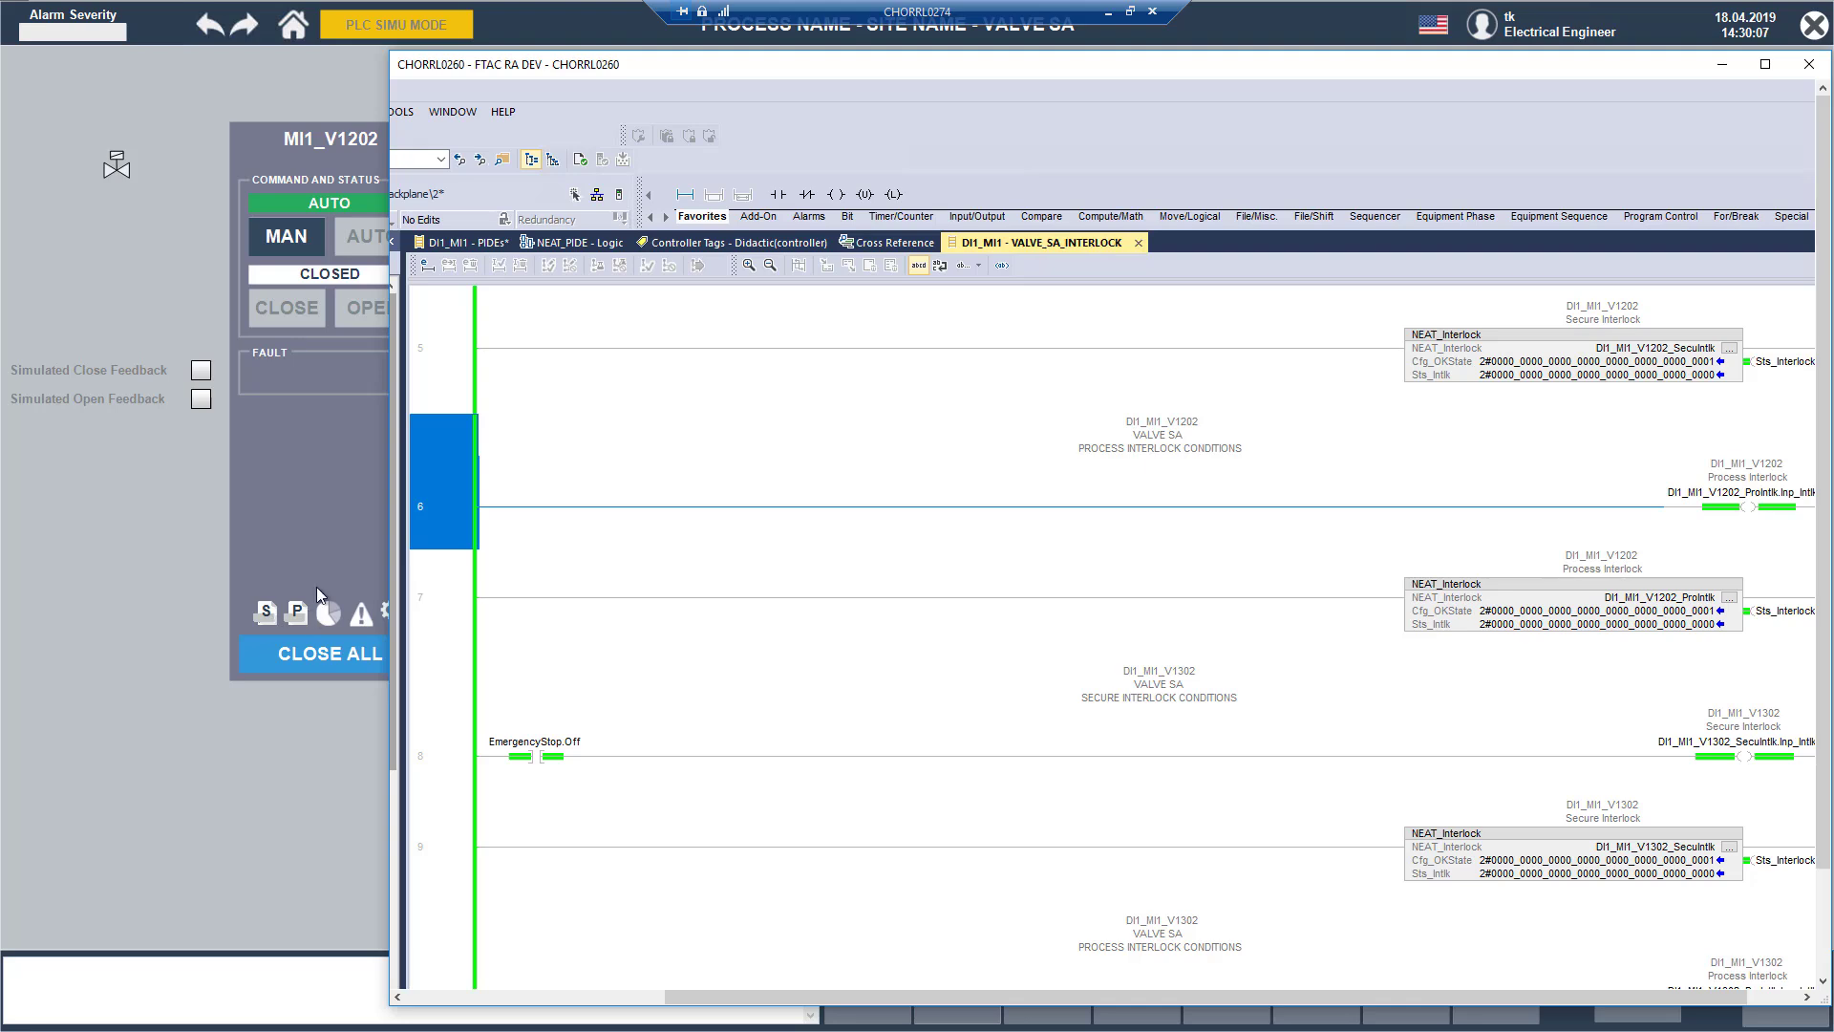
pyautogui.click(686, 195)
pyautogui.scroll(1, 611, 480)
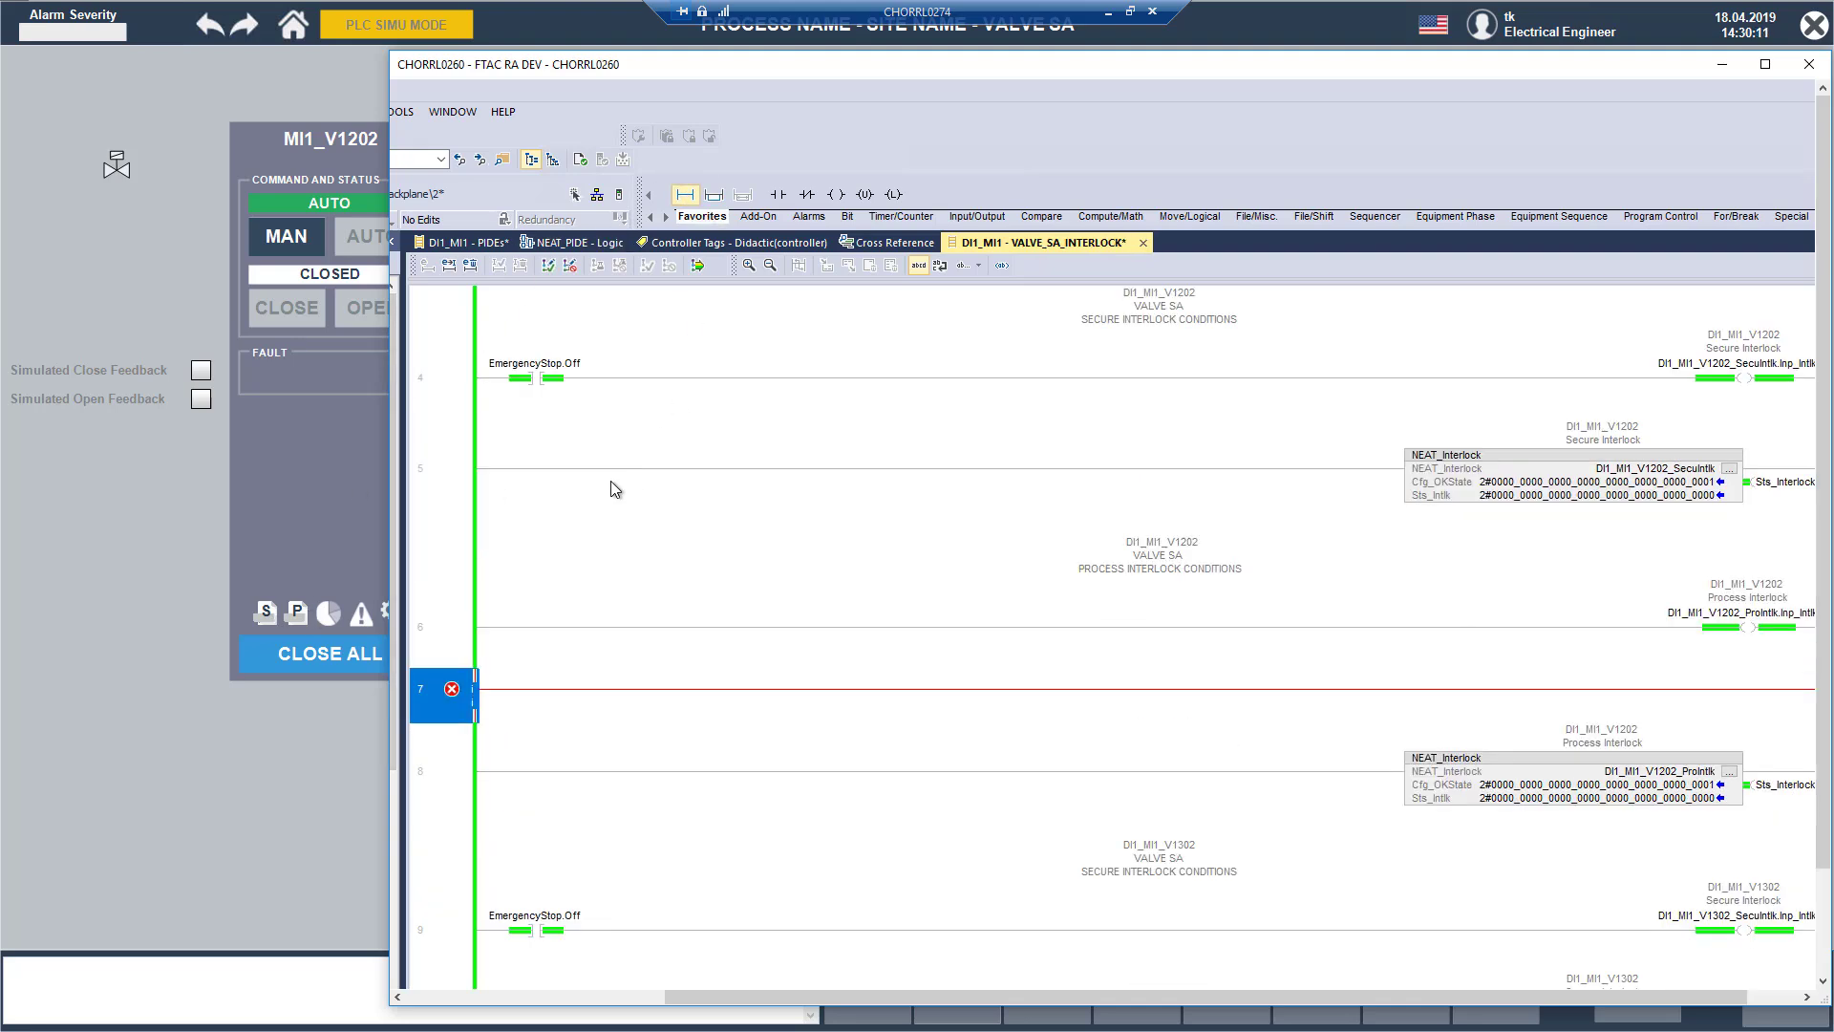
# Step: Add a normally open contact and an output coil to the new rung, giving the coil the process interlock tag of rung 6's coil
pyautogui.click(780, 195)
pyautogui.click(835, 194)
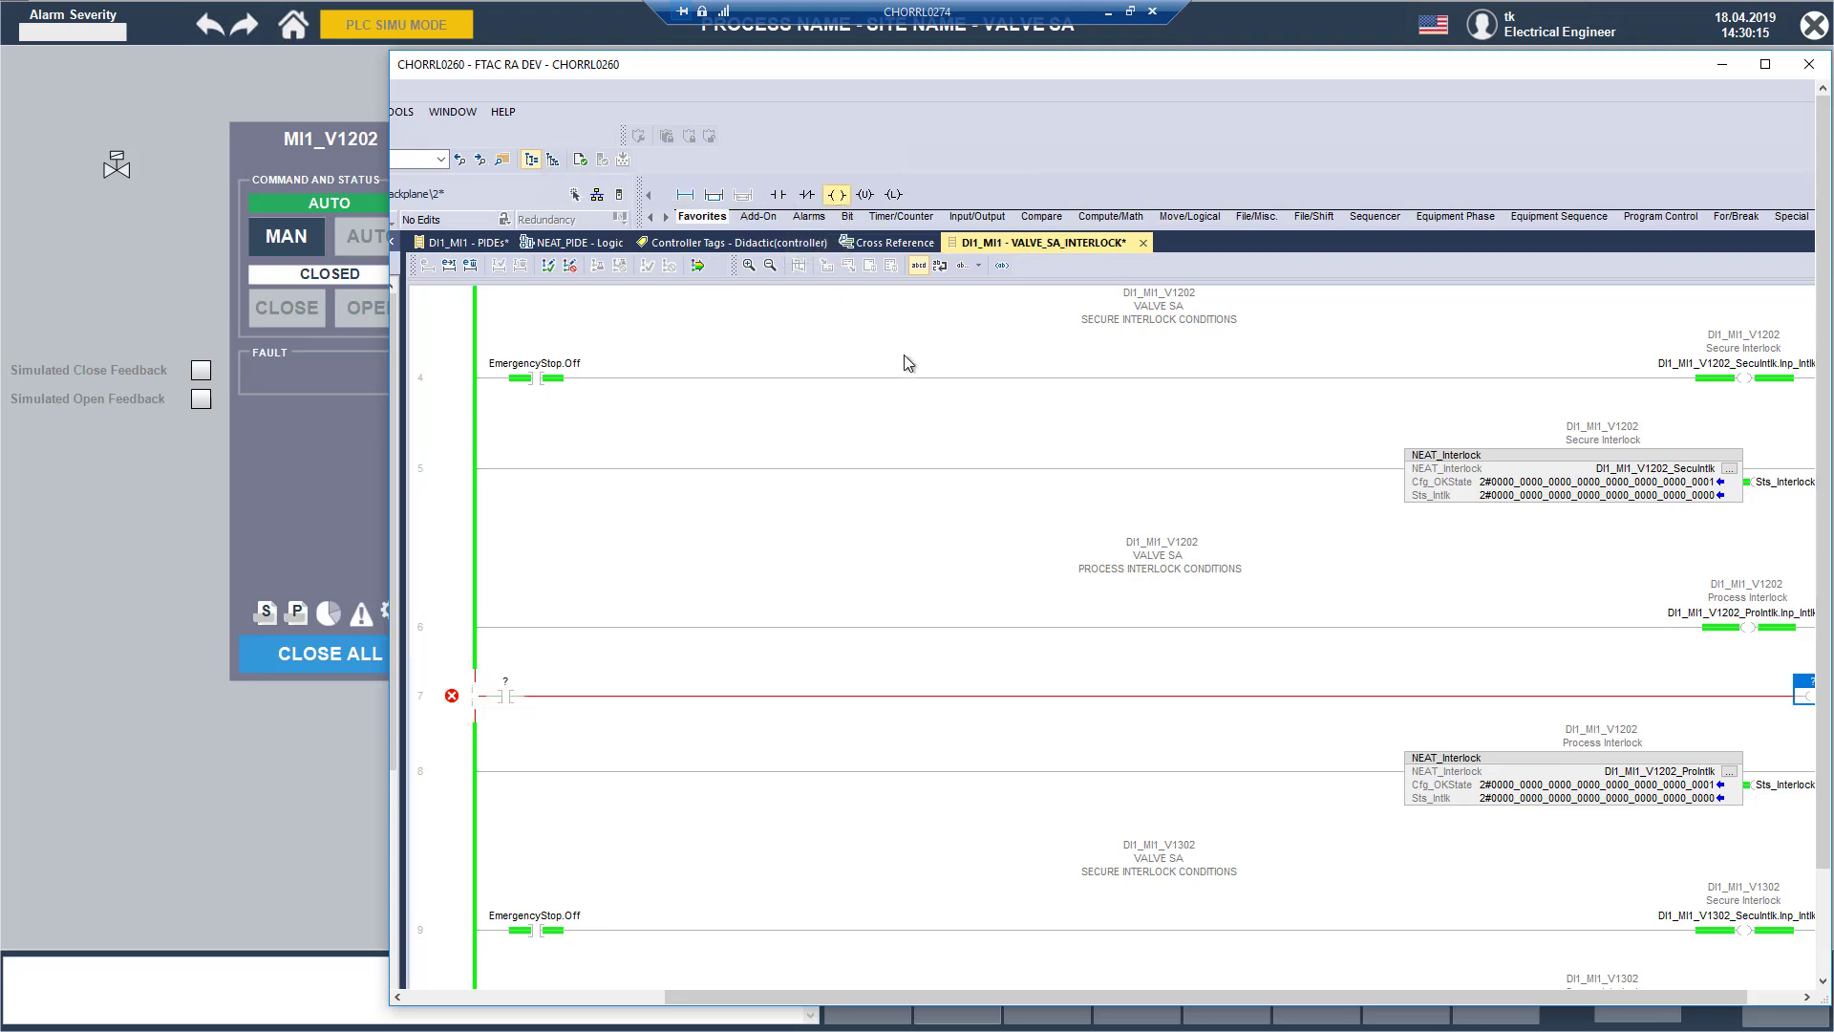
pyautogui.moveTo(1798, 619); pyautogui.dragTo(1809, 685)
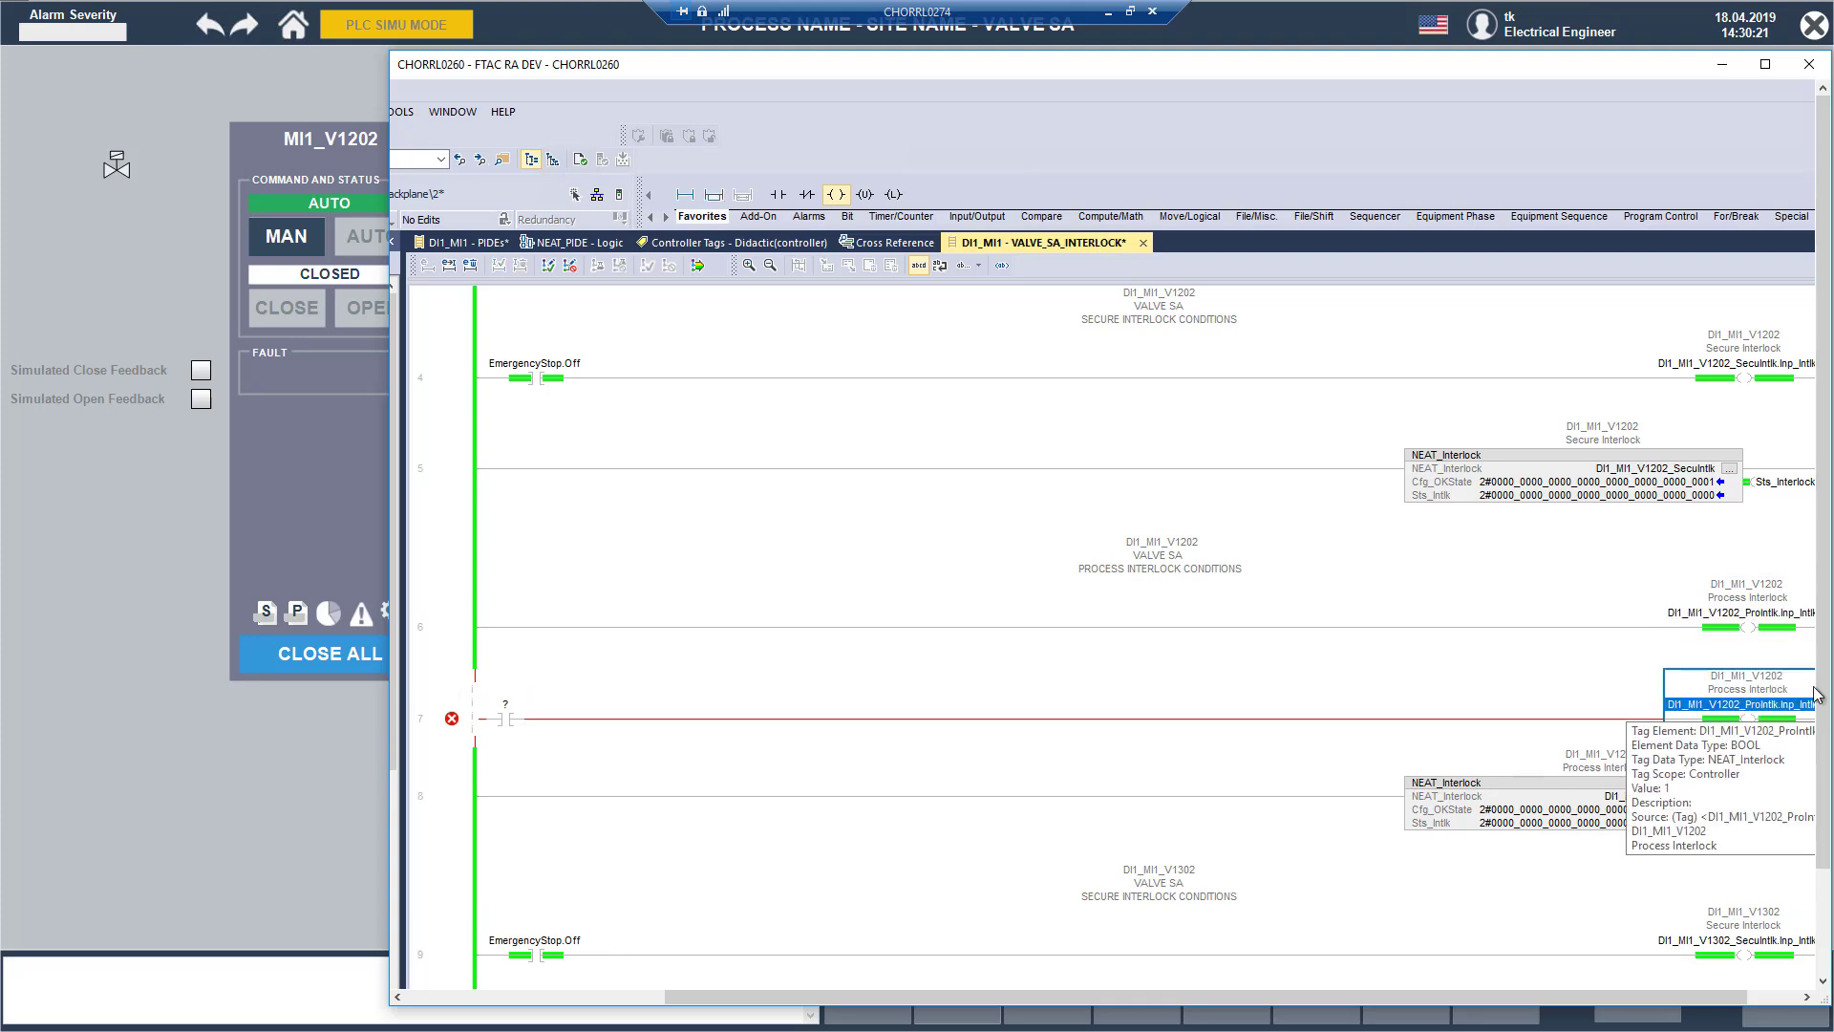
# Step: Change the tag of the output coil on the new rung 7 to DI1_MI1_V1202_ProIntlk.Inp_Intlk01
pyautogui.doubleClick(1789, 715)
pyautogui.moveTo(1724, 997); pyautogui.dragTo(1768, 996)
pyautogui.click(1746, 866)
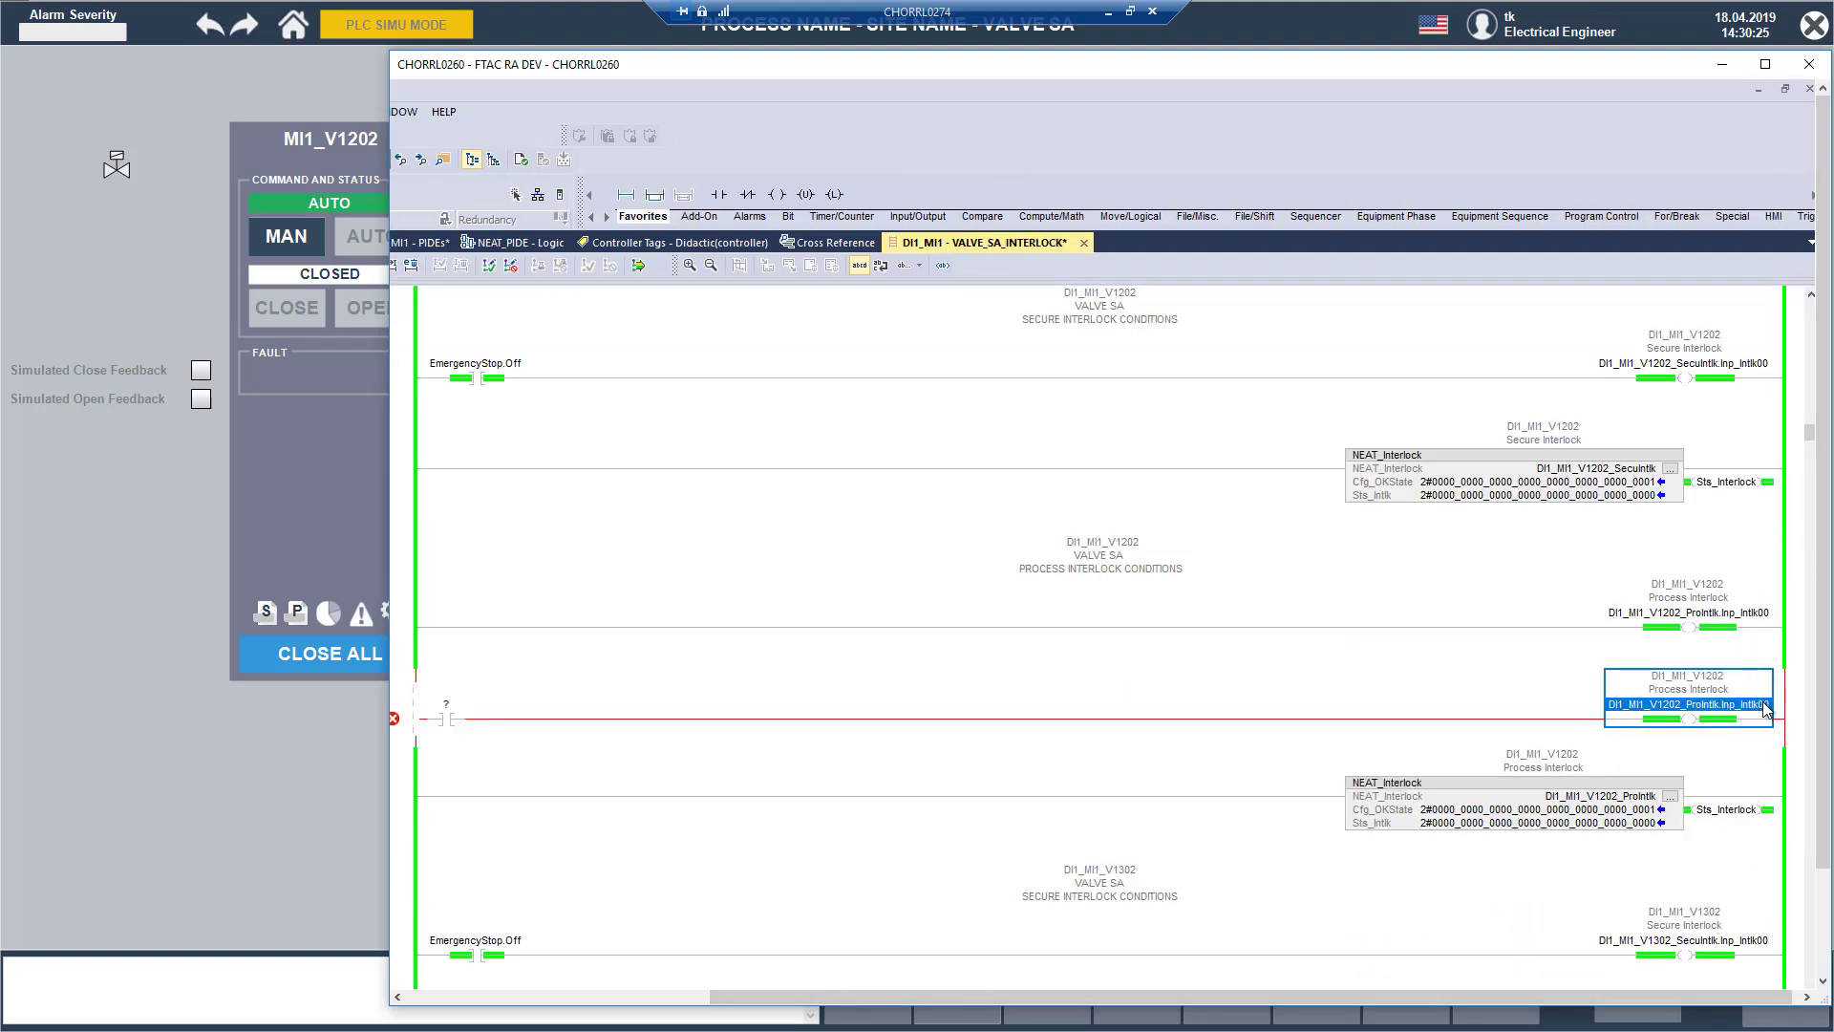
pyautogui.doubleClick(1766, 702)
pyautogui.click(1772, 705)
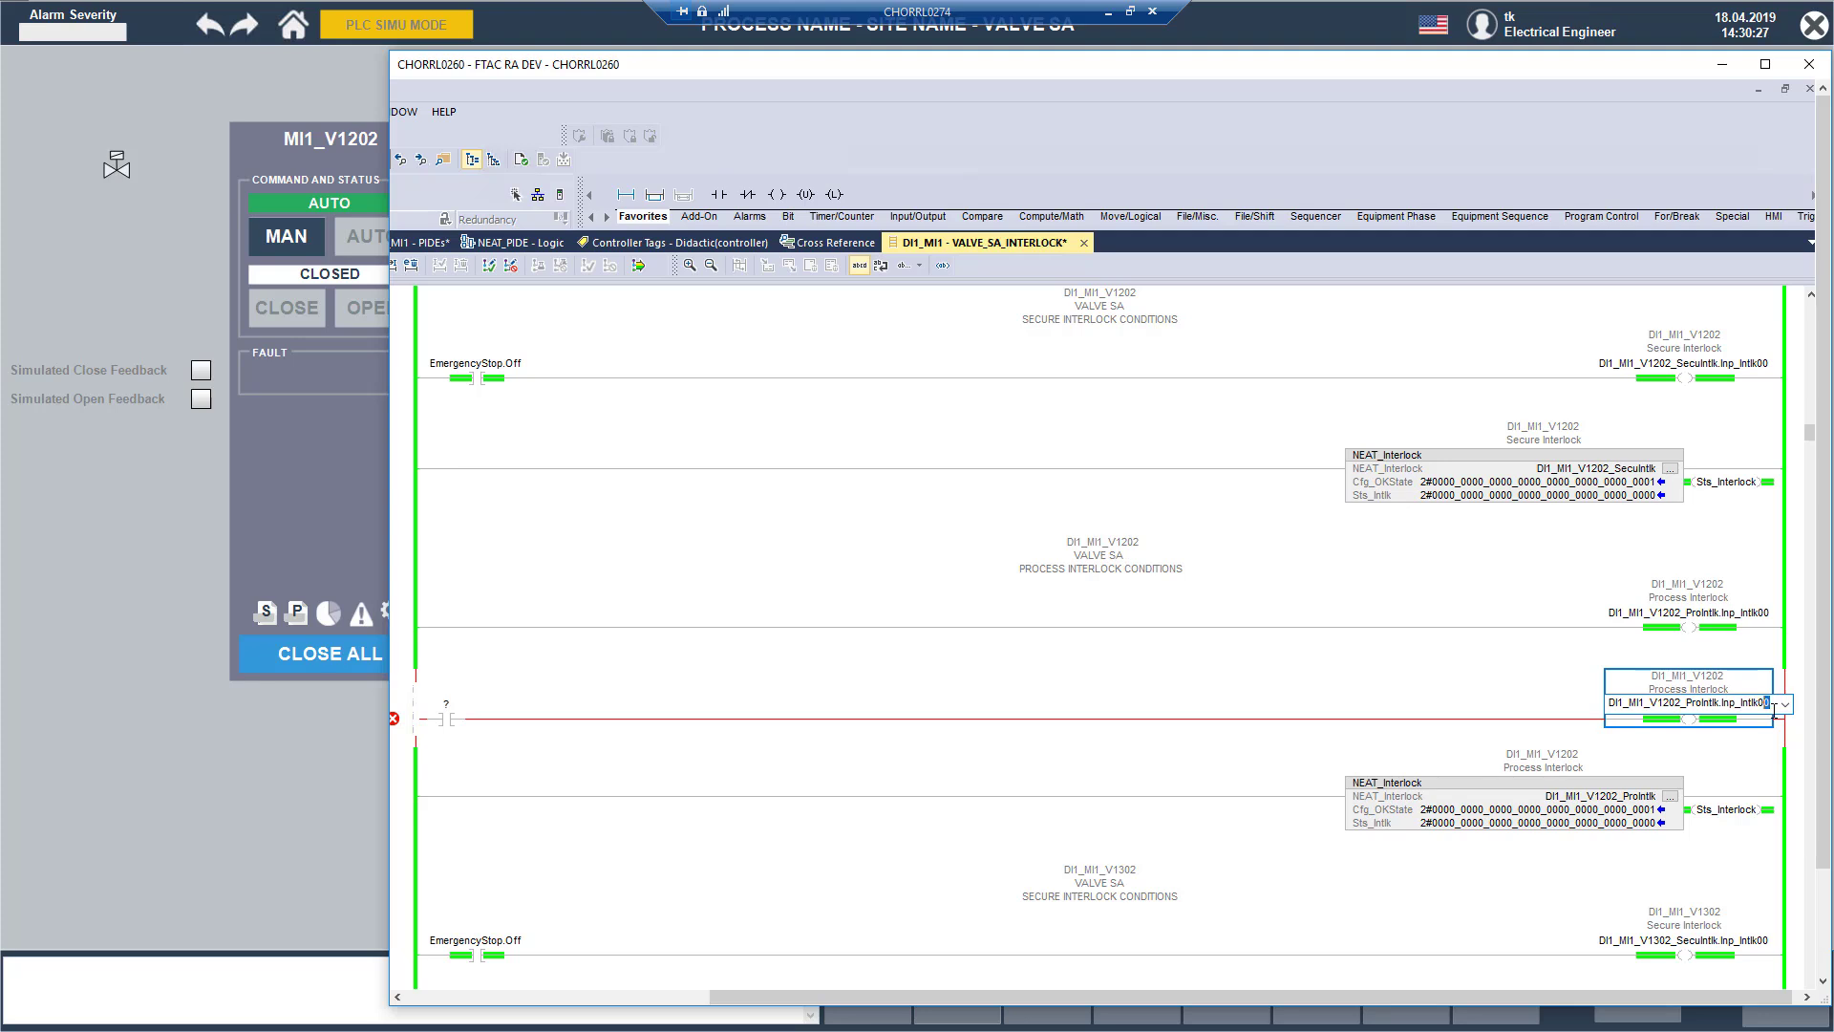
pyautogui.press('Return')
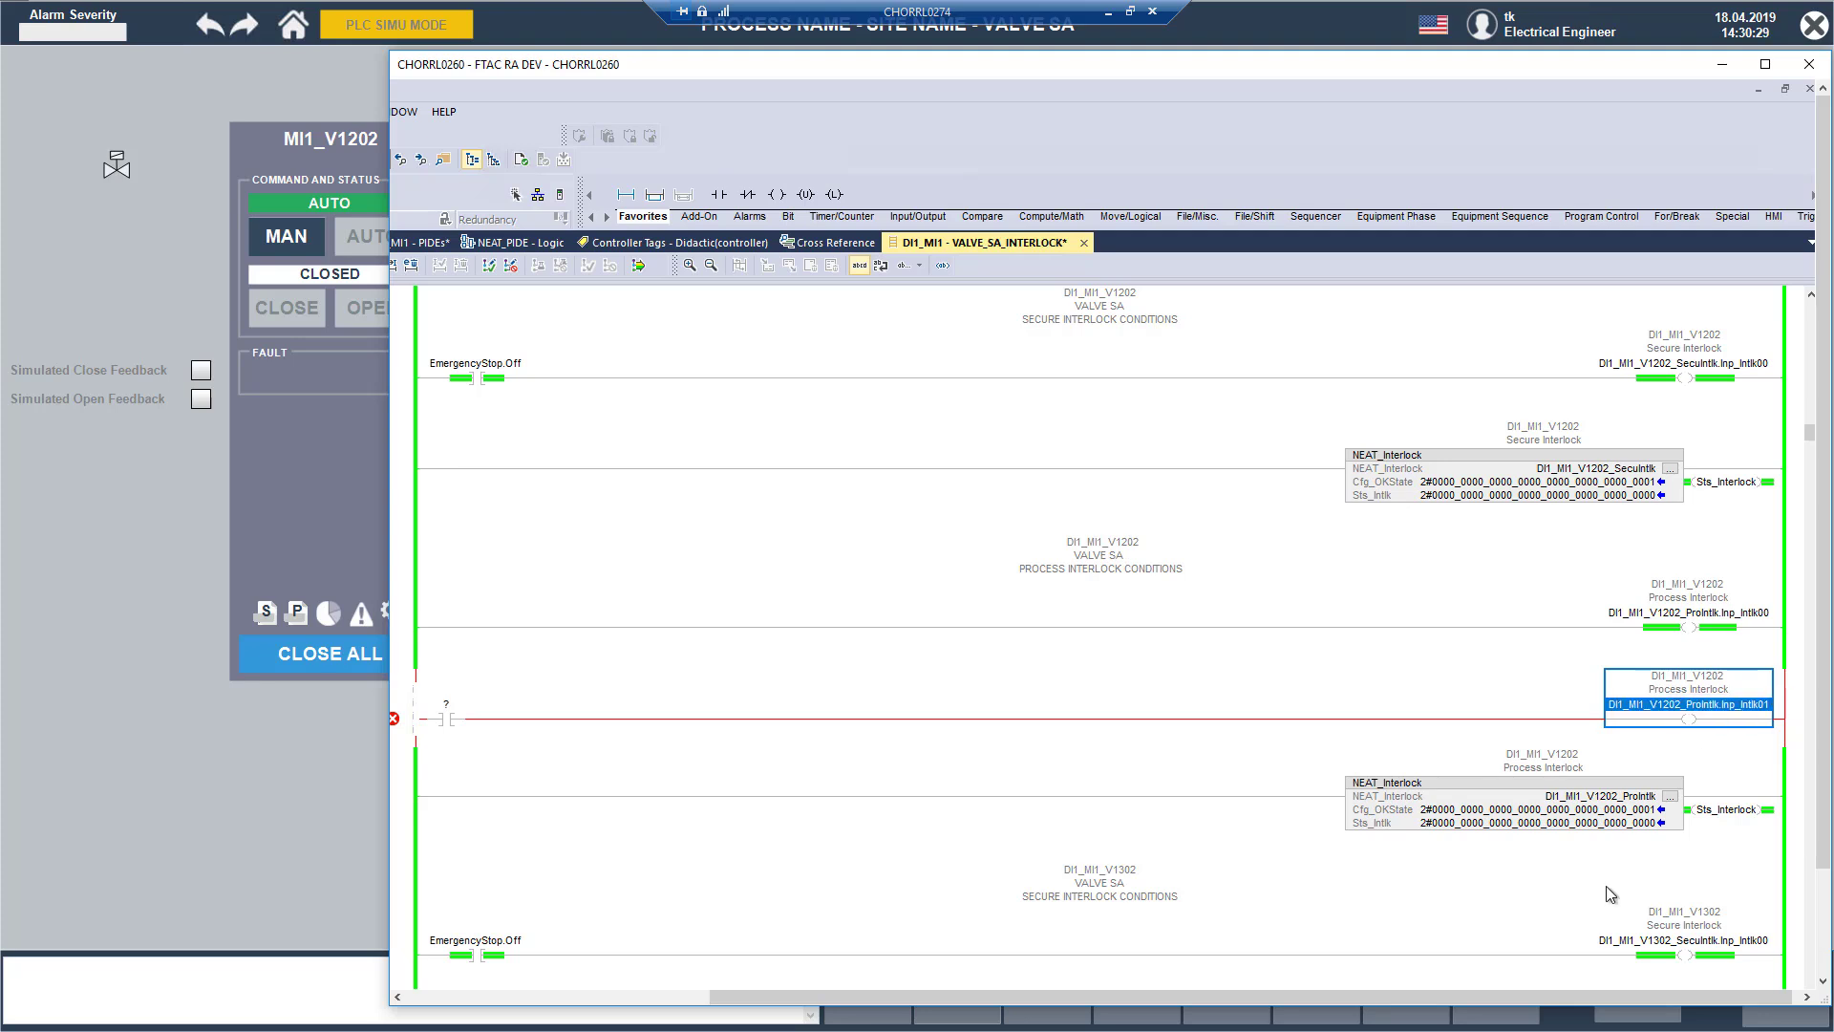
# Step: Assign MyPintlkCondition to the normally open contact on rung 7 and create it as a new tag
pyautogui.moveTo(1251, 996); pyautogui.dragTo(969, 997)
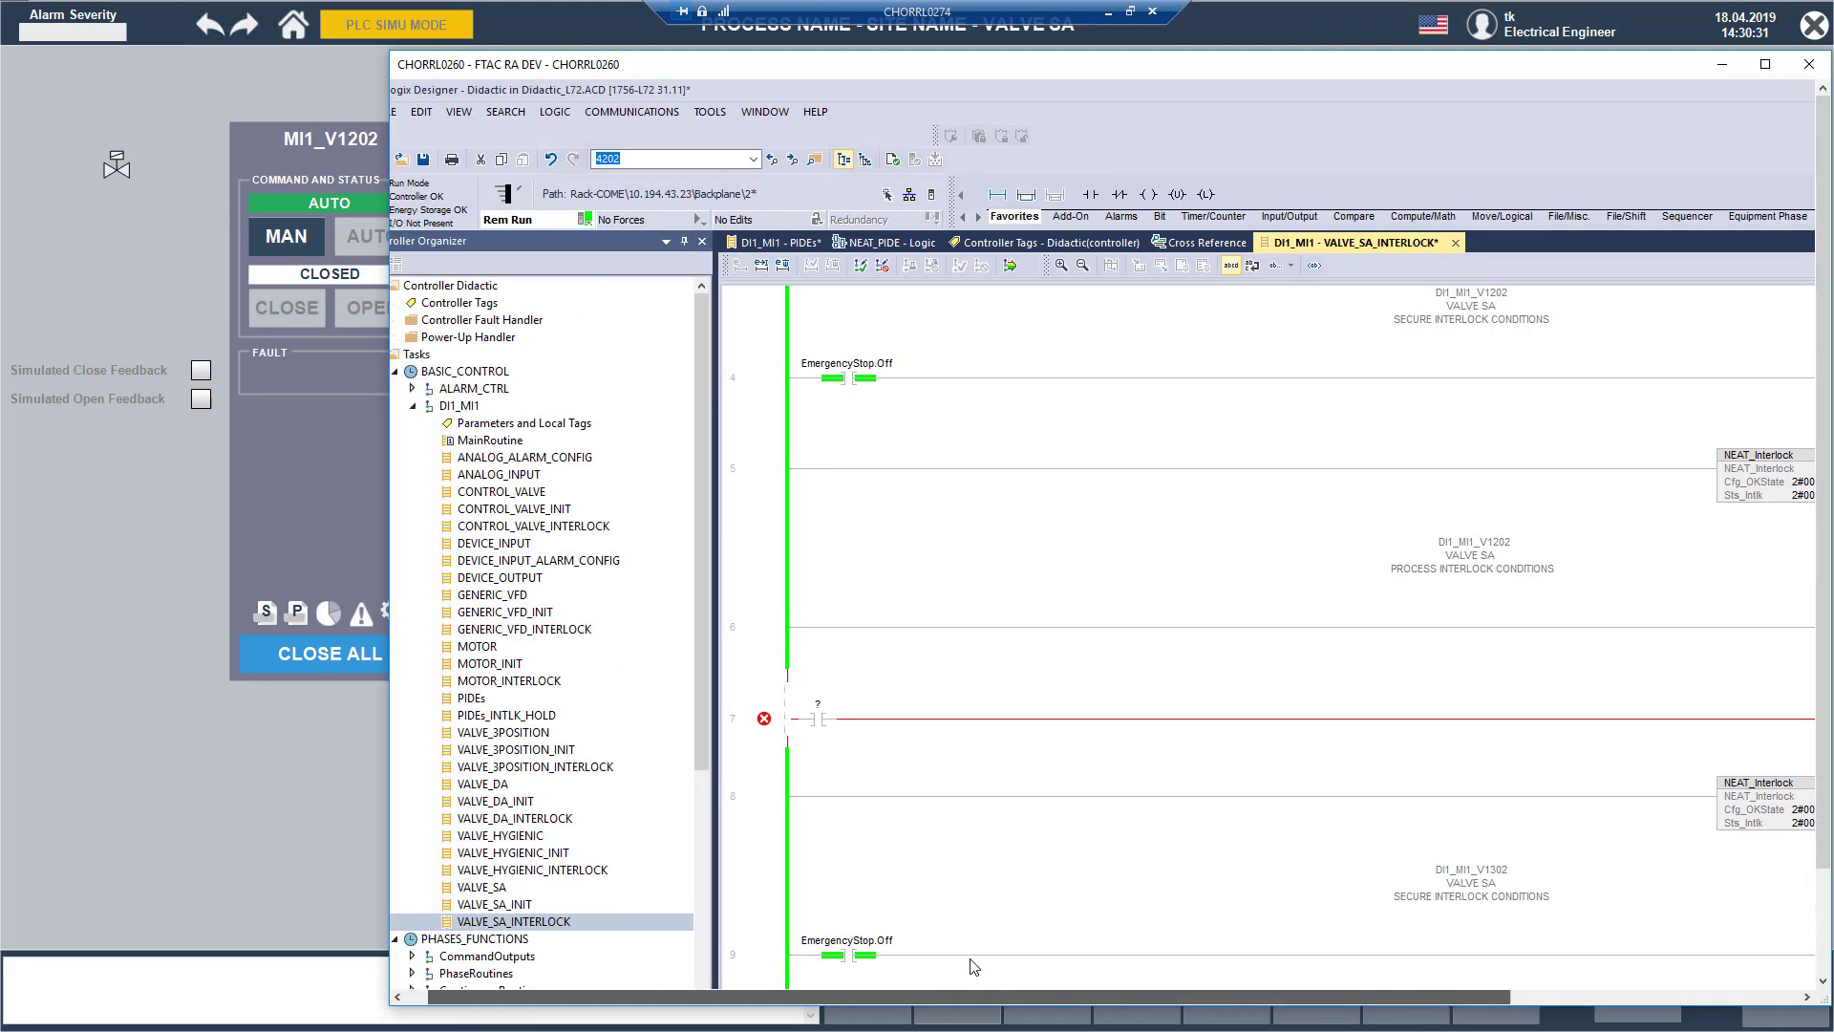
pyautogui.doubleClick(817, 704)
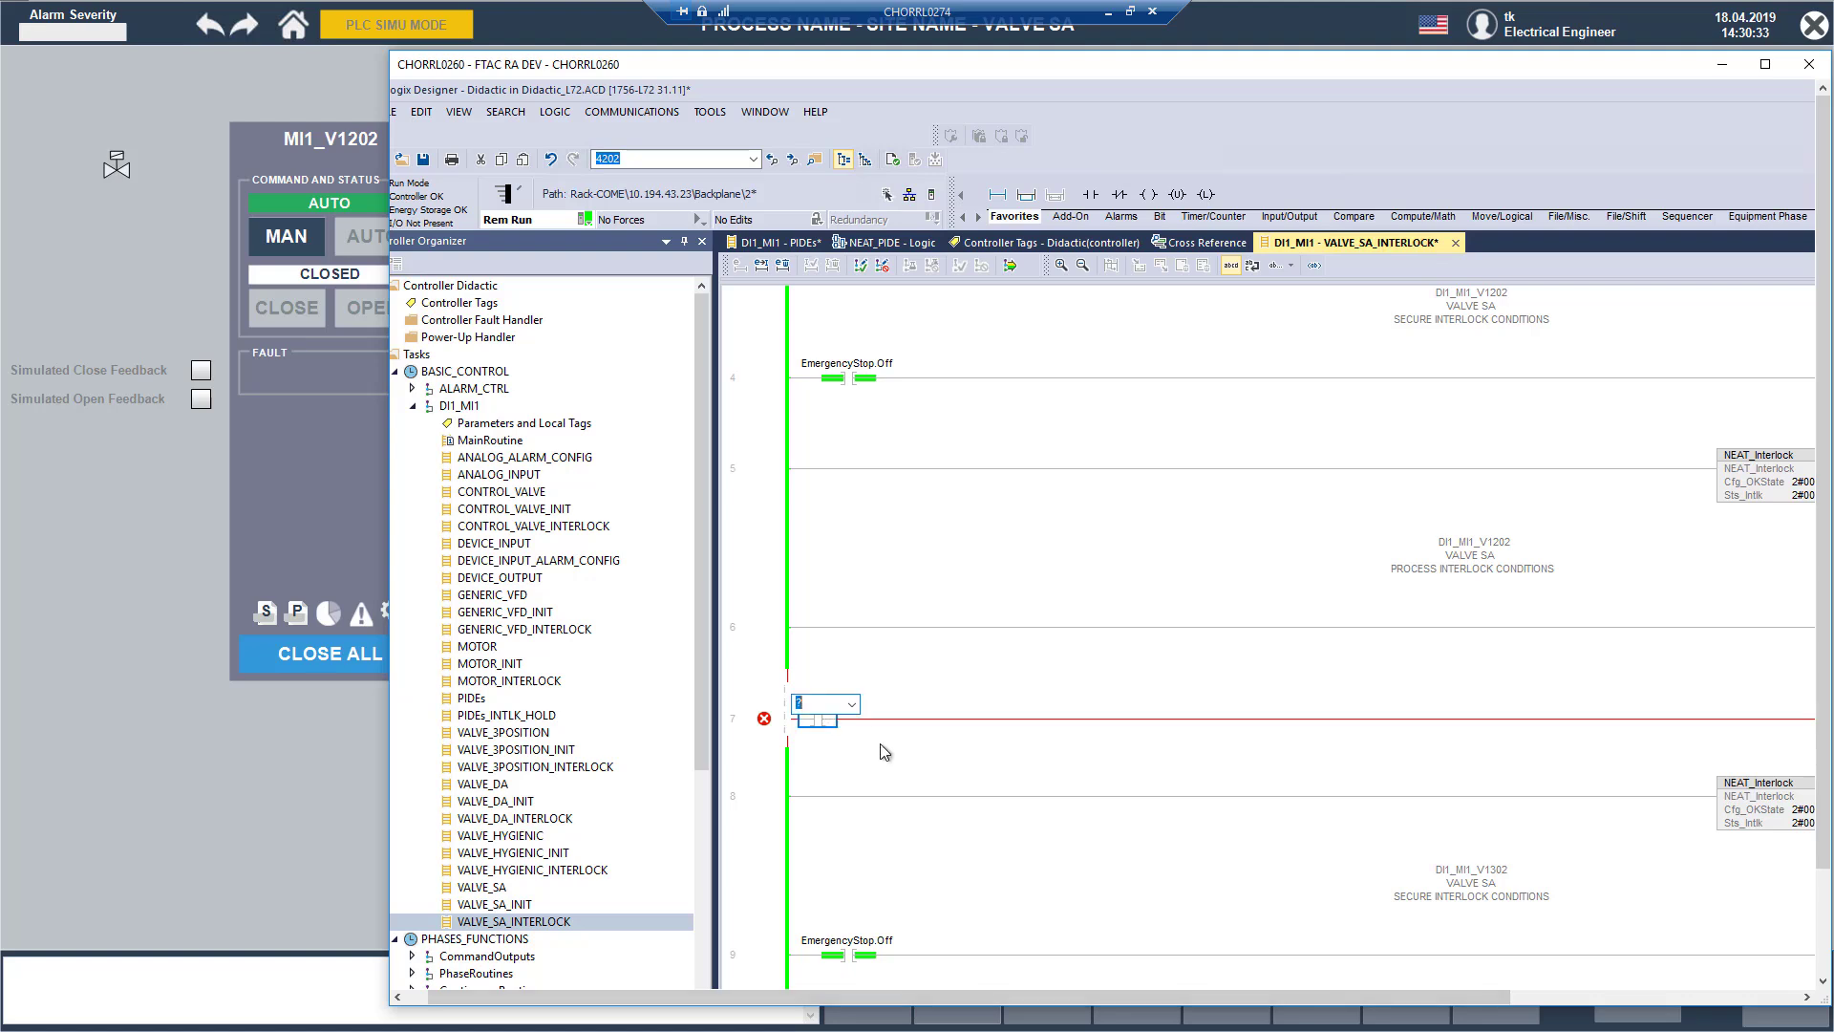
pyautogui.write('MyPintlkCondition')
pyautogui.press('Return')
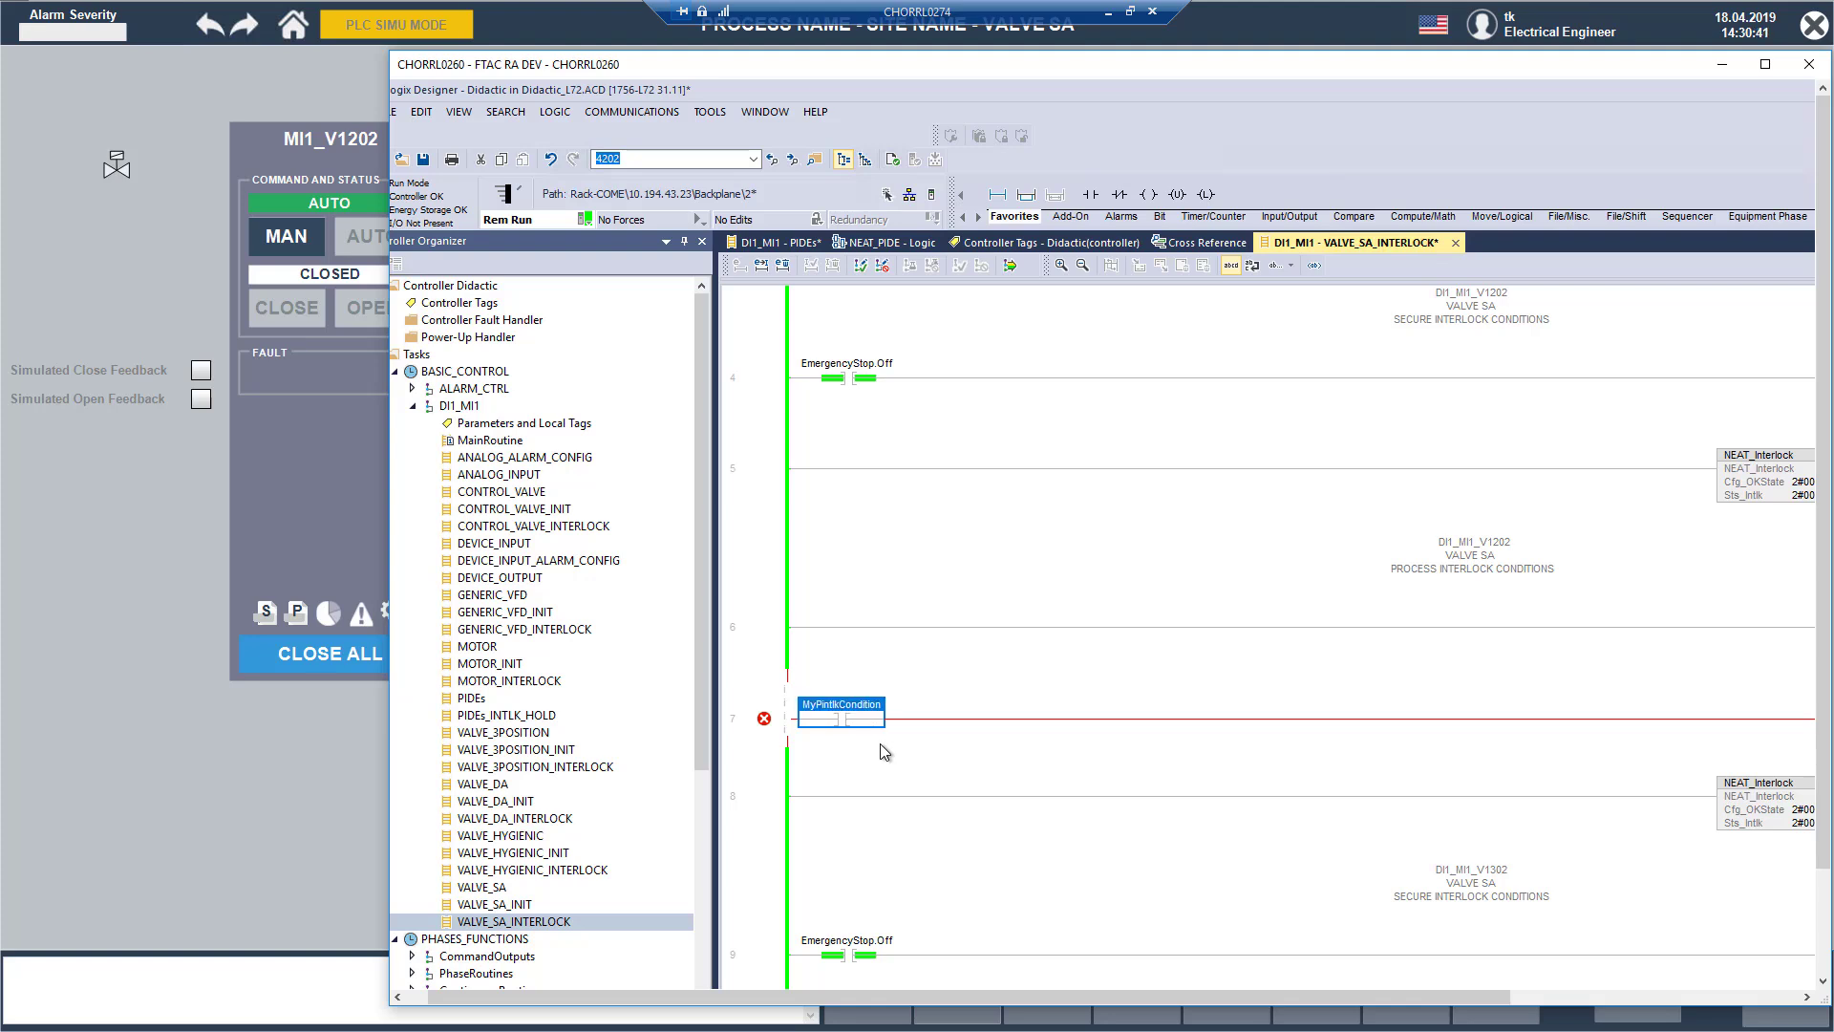
pyautogui.rightClick(844, 708)
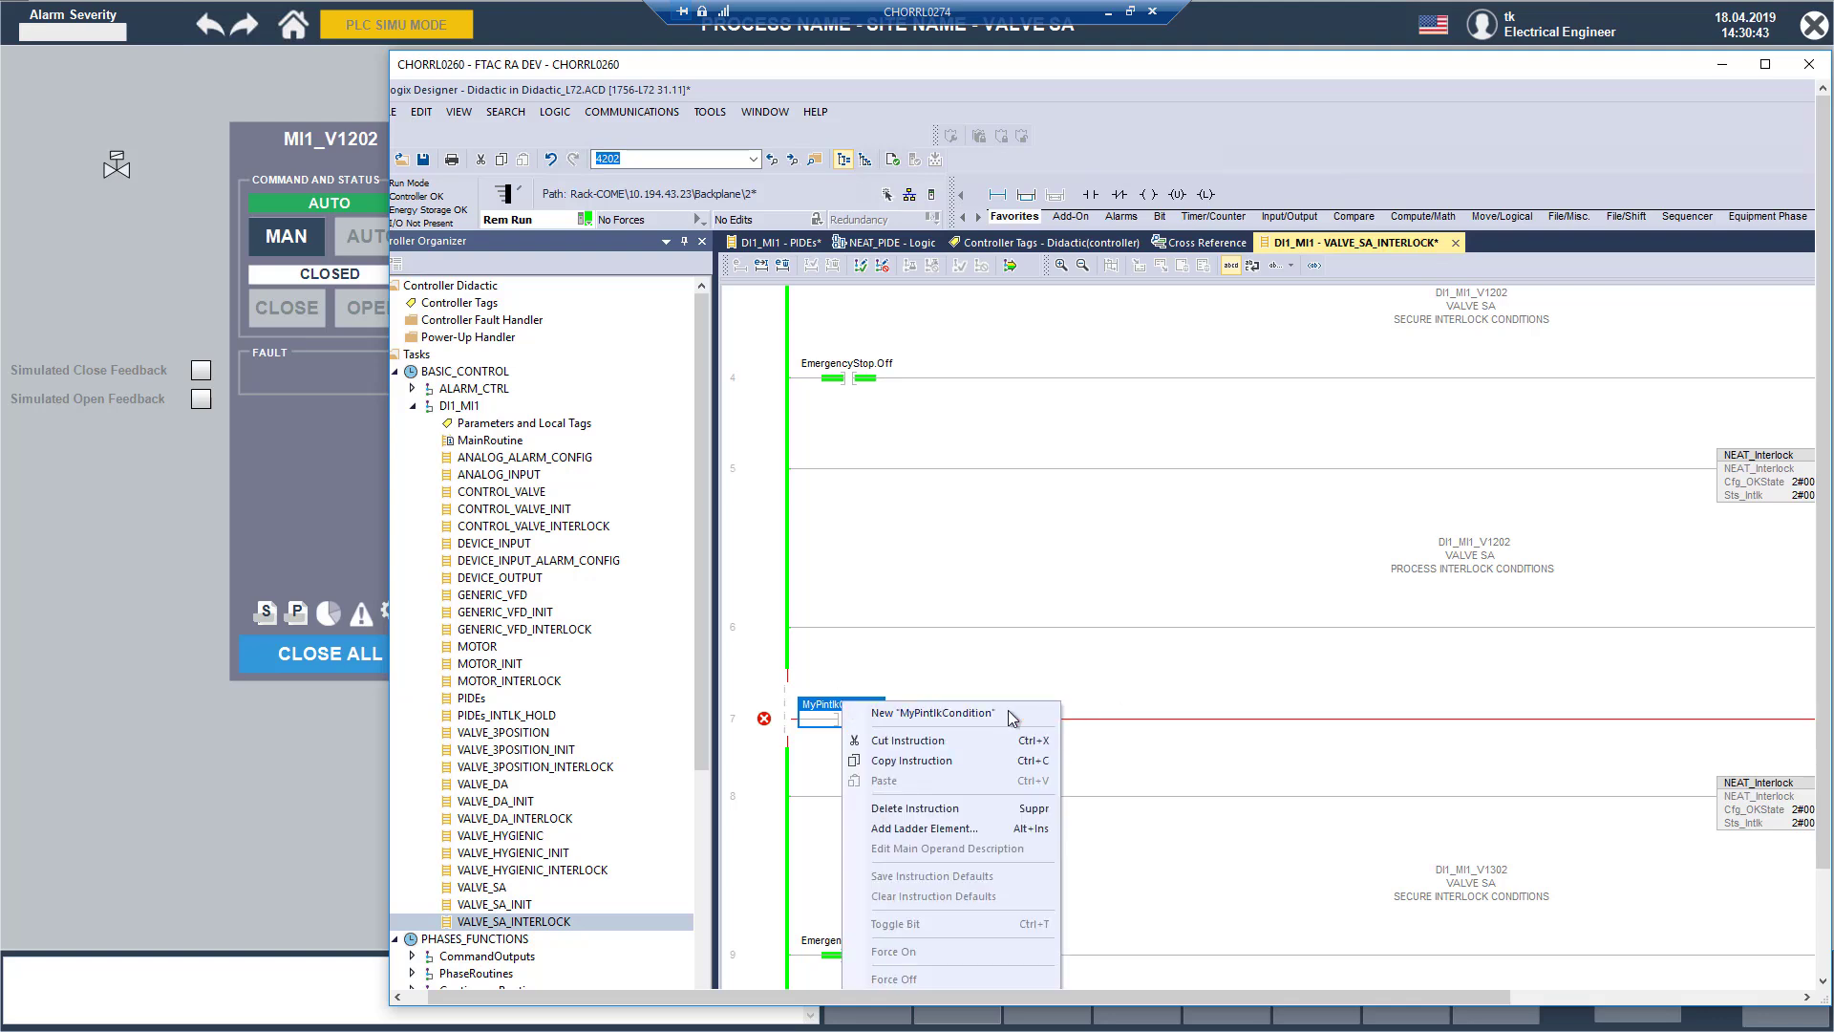
pyautogui.press('Escape')
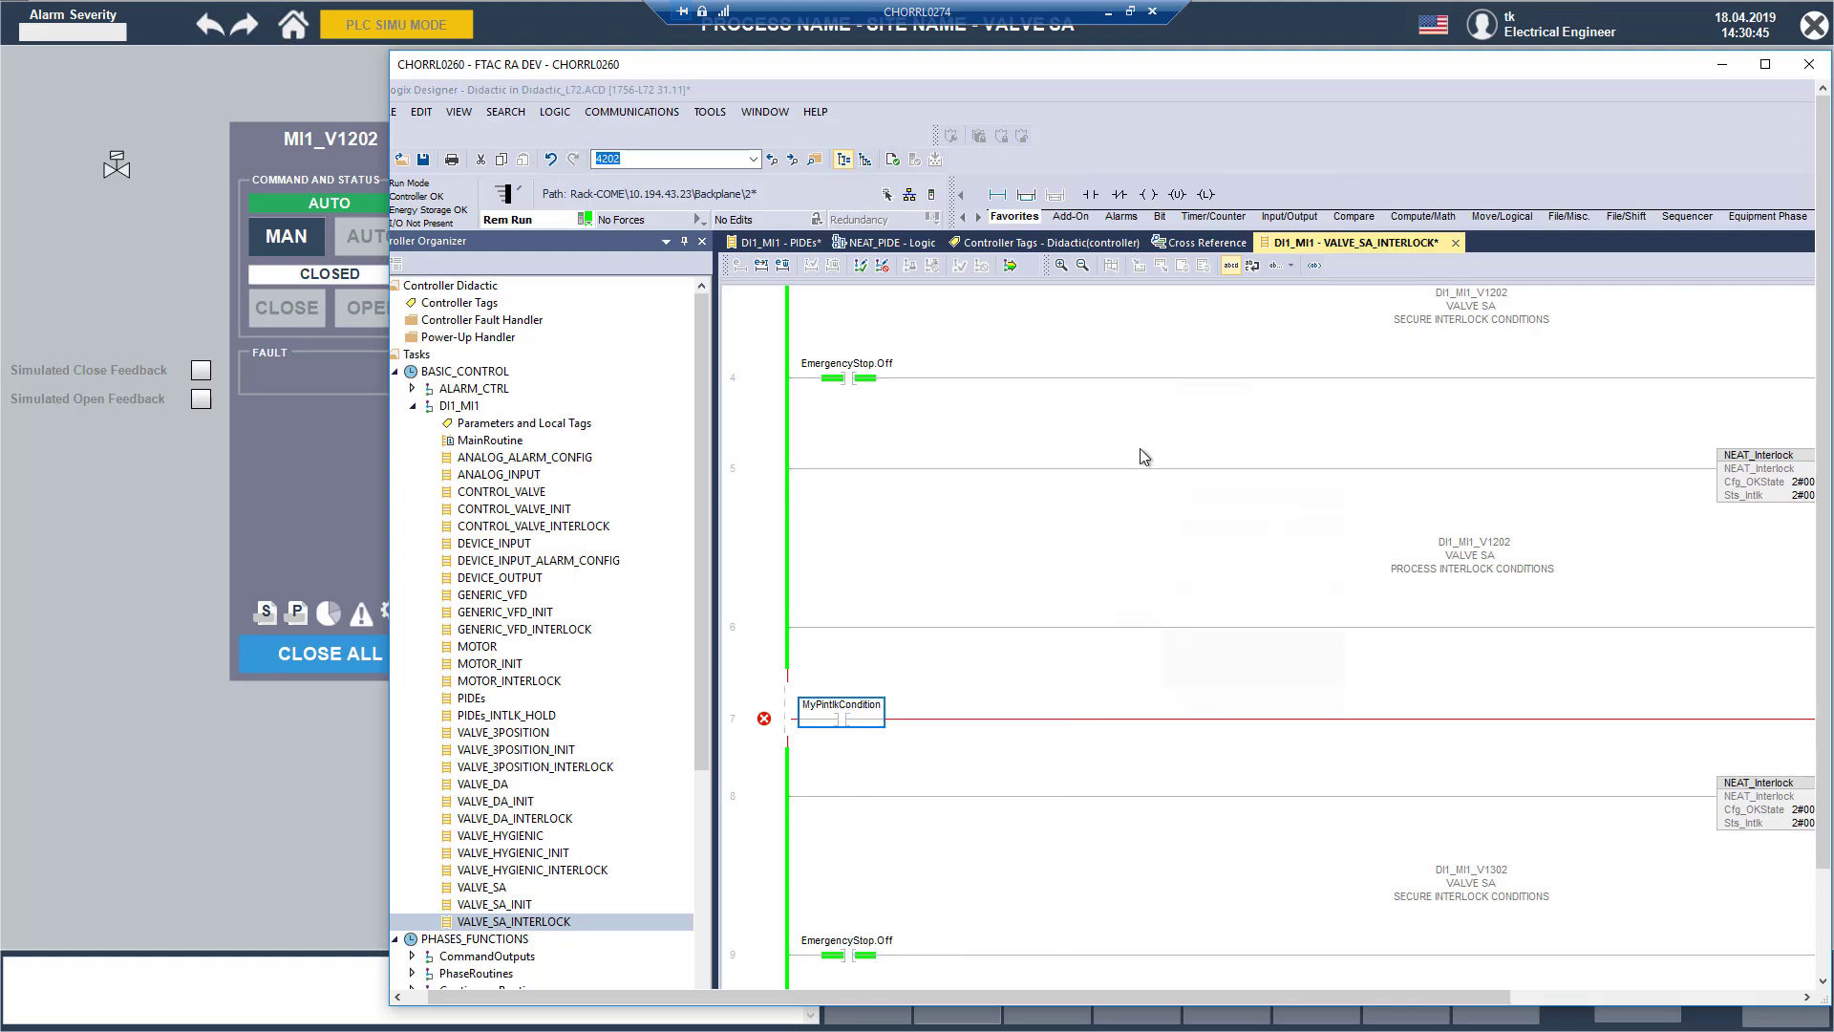
pyautogui.click(1404, 372)
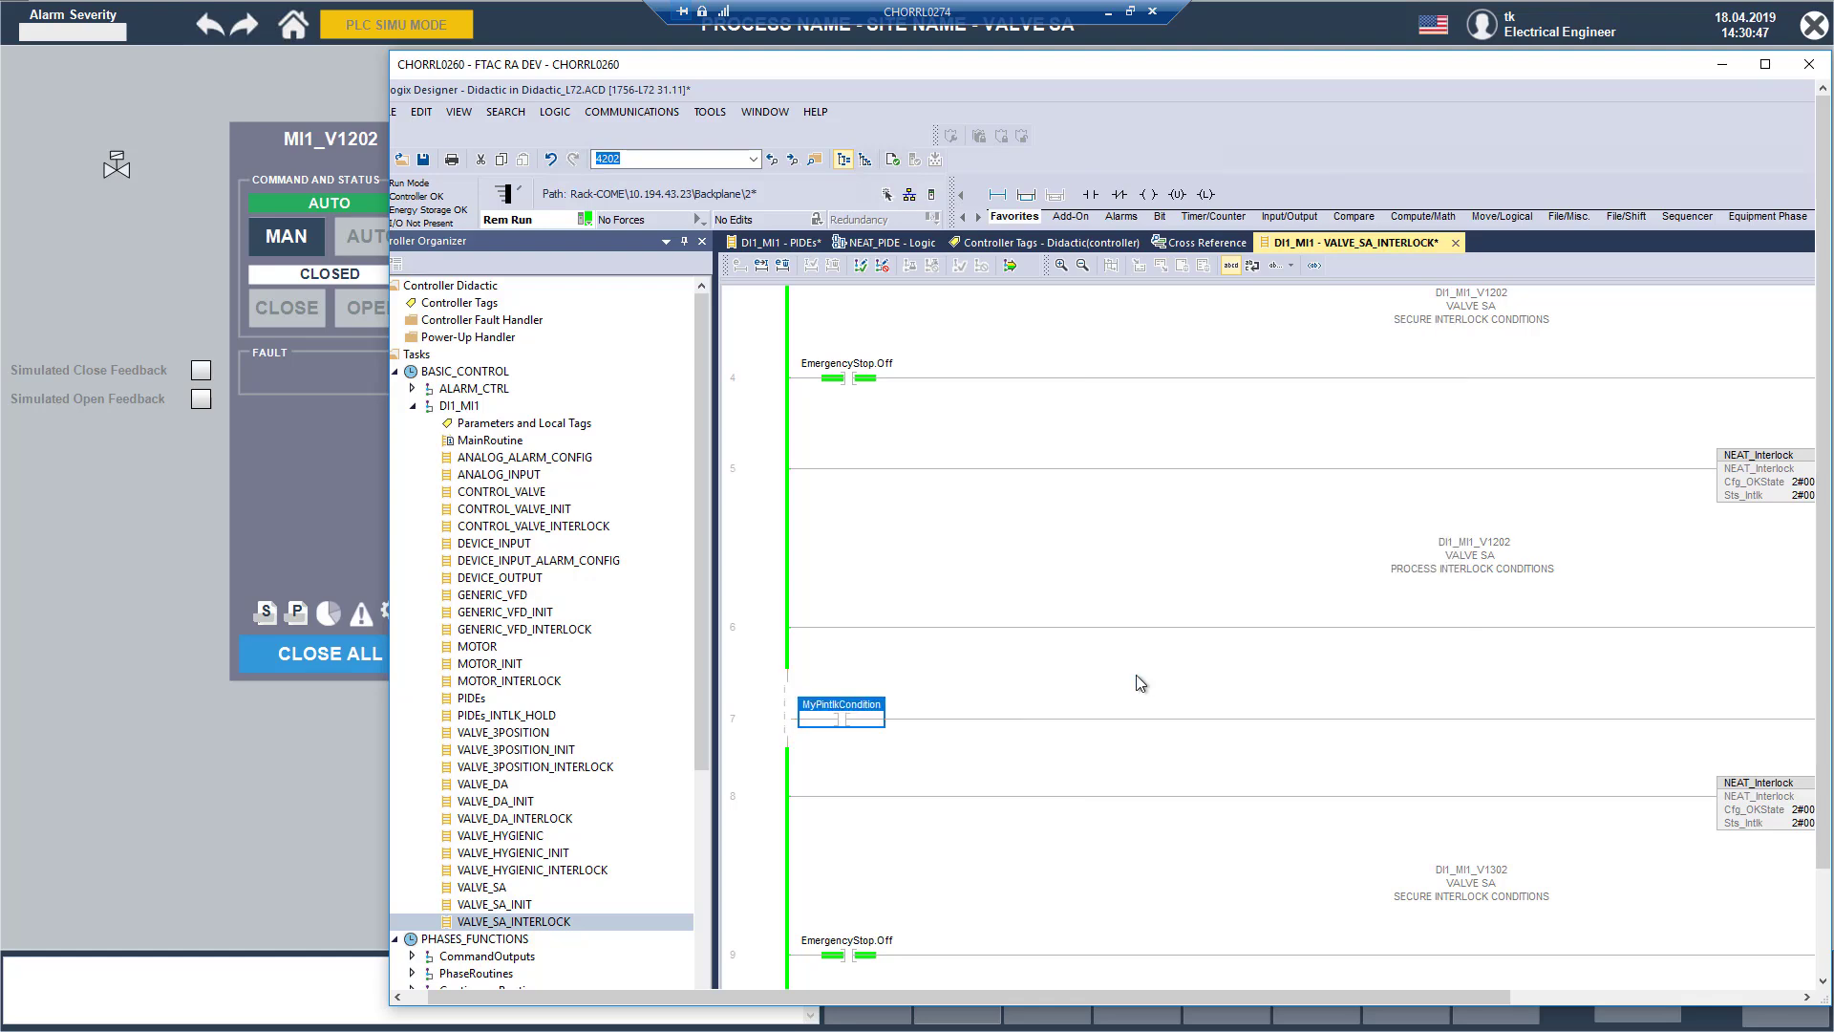
# Step: Finalize all edits in program DI1_MI1 to apply the new rung 7 to the running controller
pyautogui.click(1137, 675)
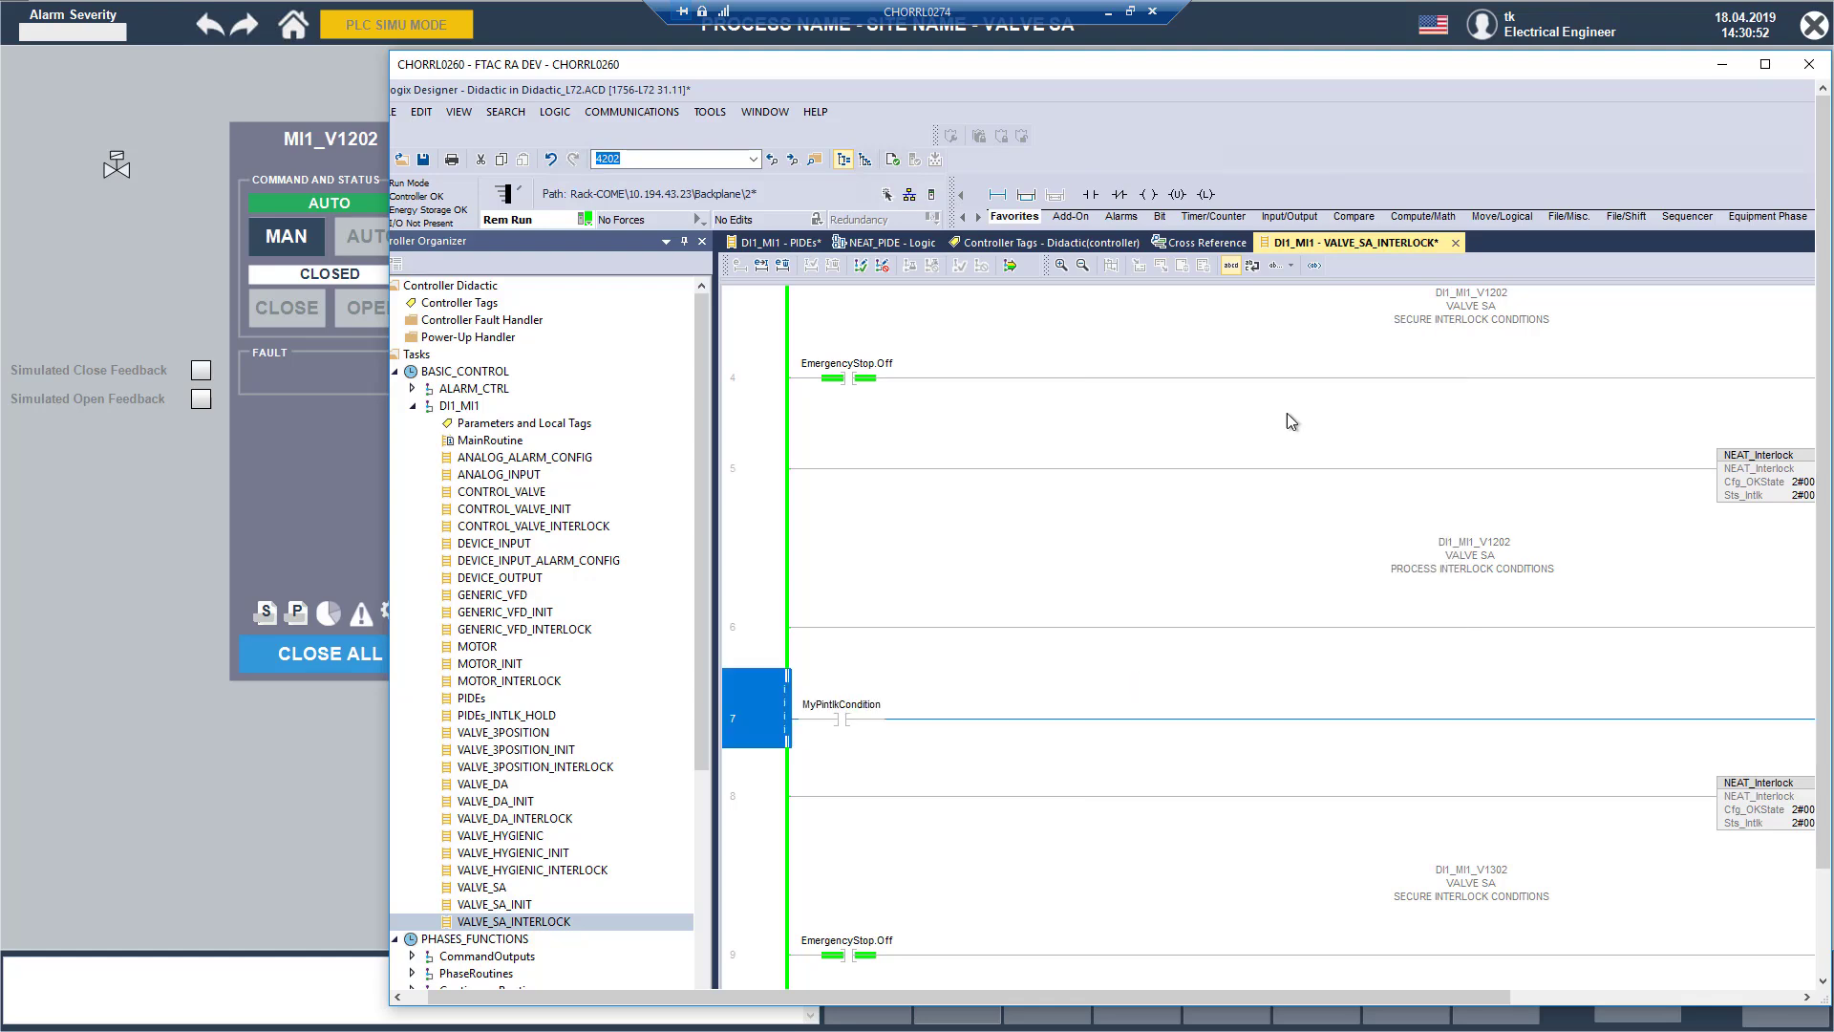
pyautogui.click(1010, 266)
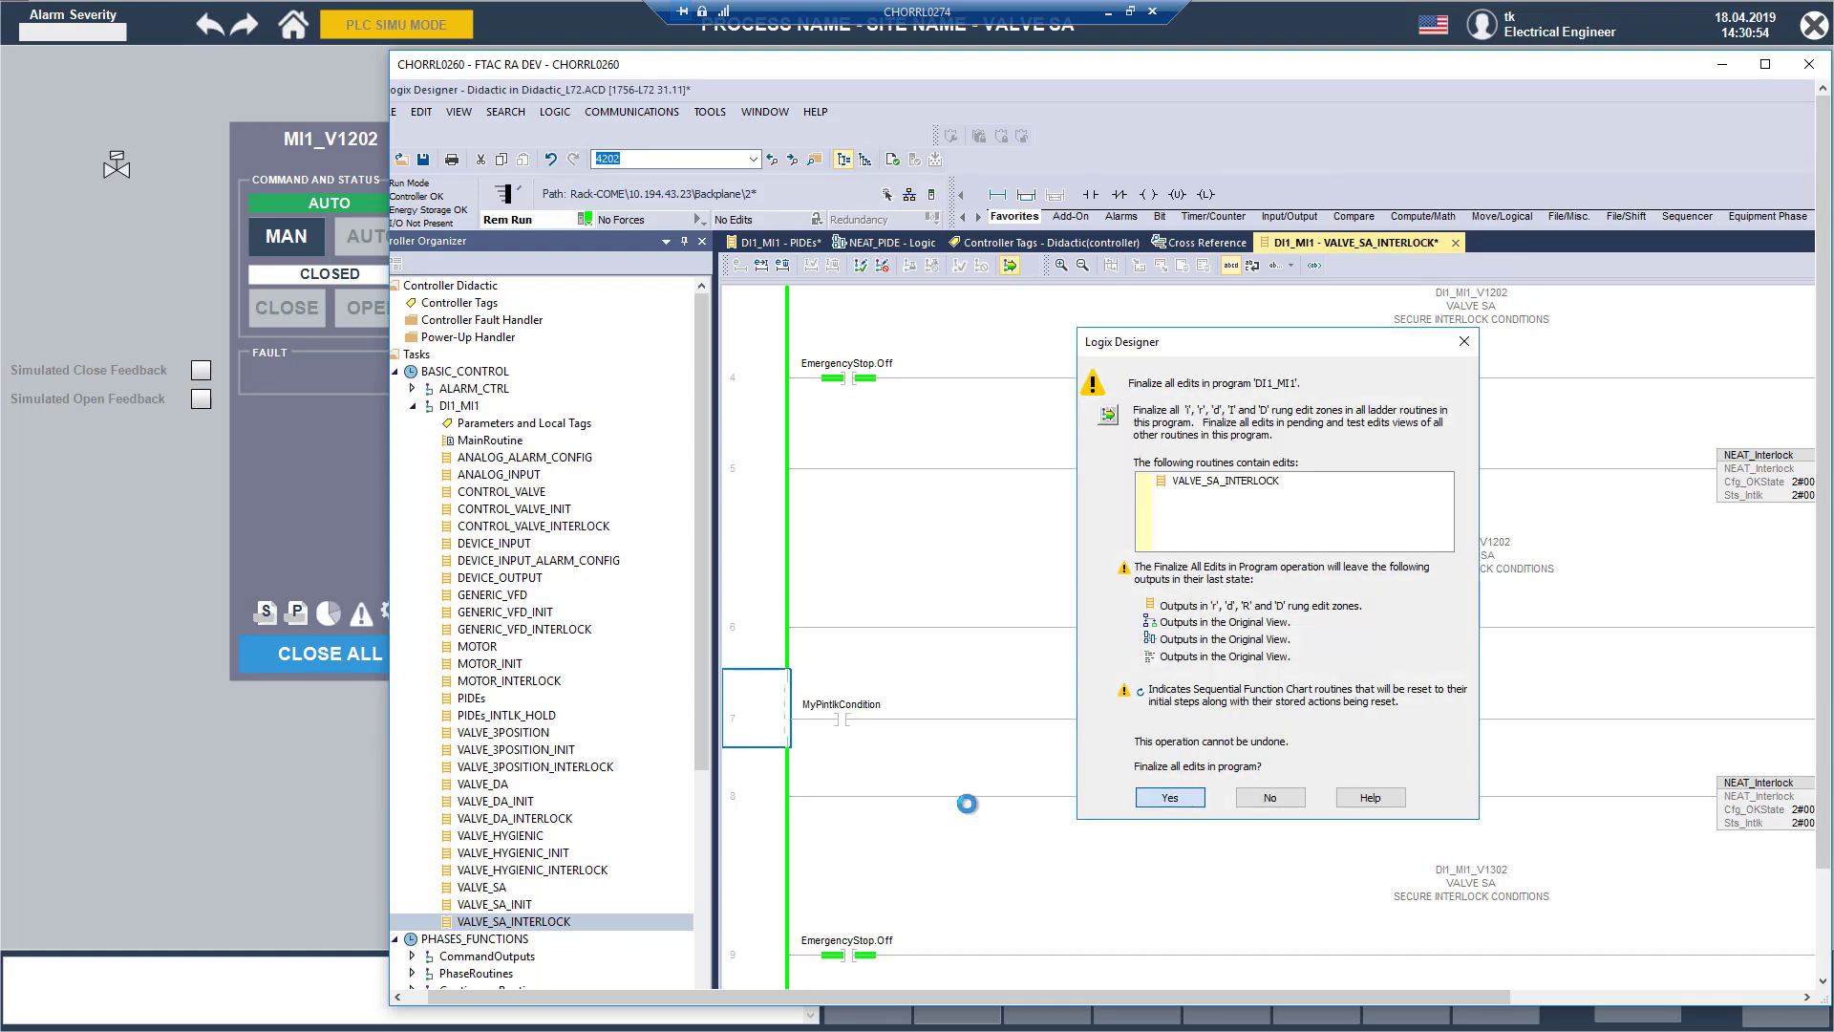
pyautogui.click(1191, 792)
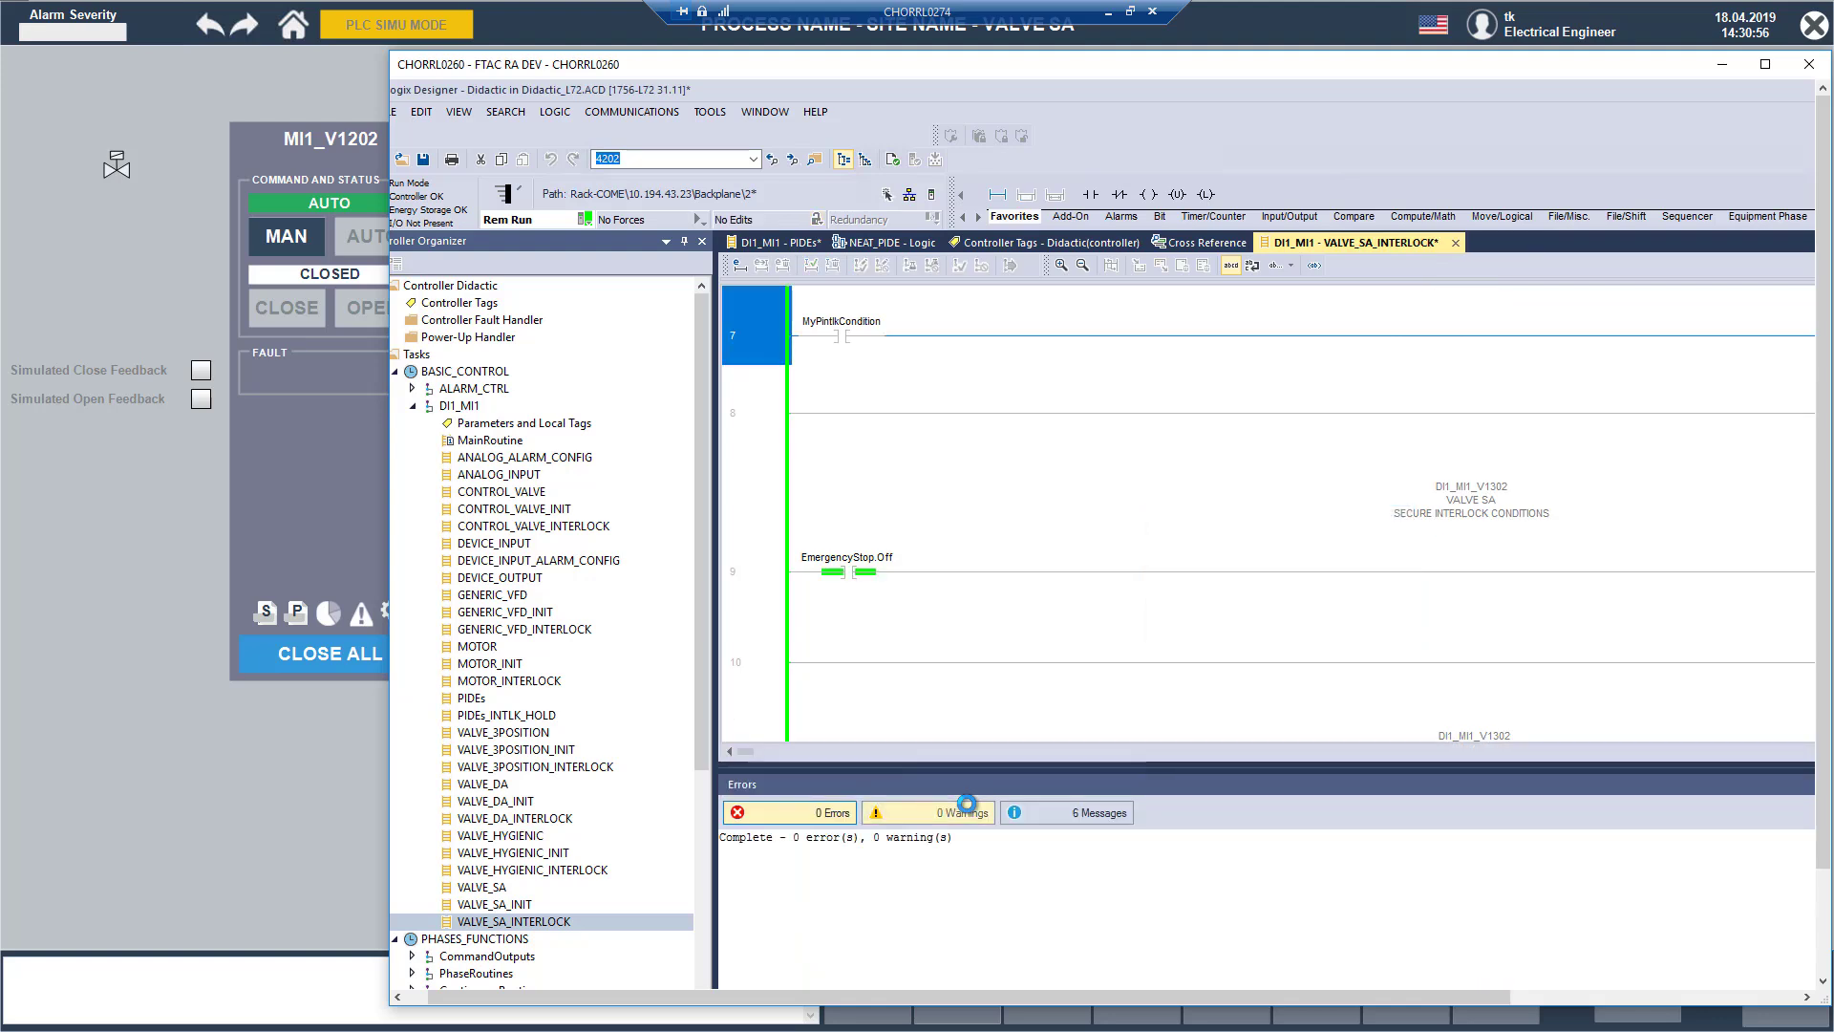
# Step: Toggle the MyPintlkCondition bit on at the rung 7 contact
pyautogui.scroll(1, 978, 524)
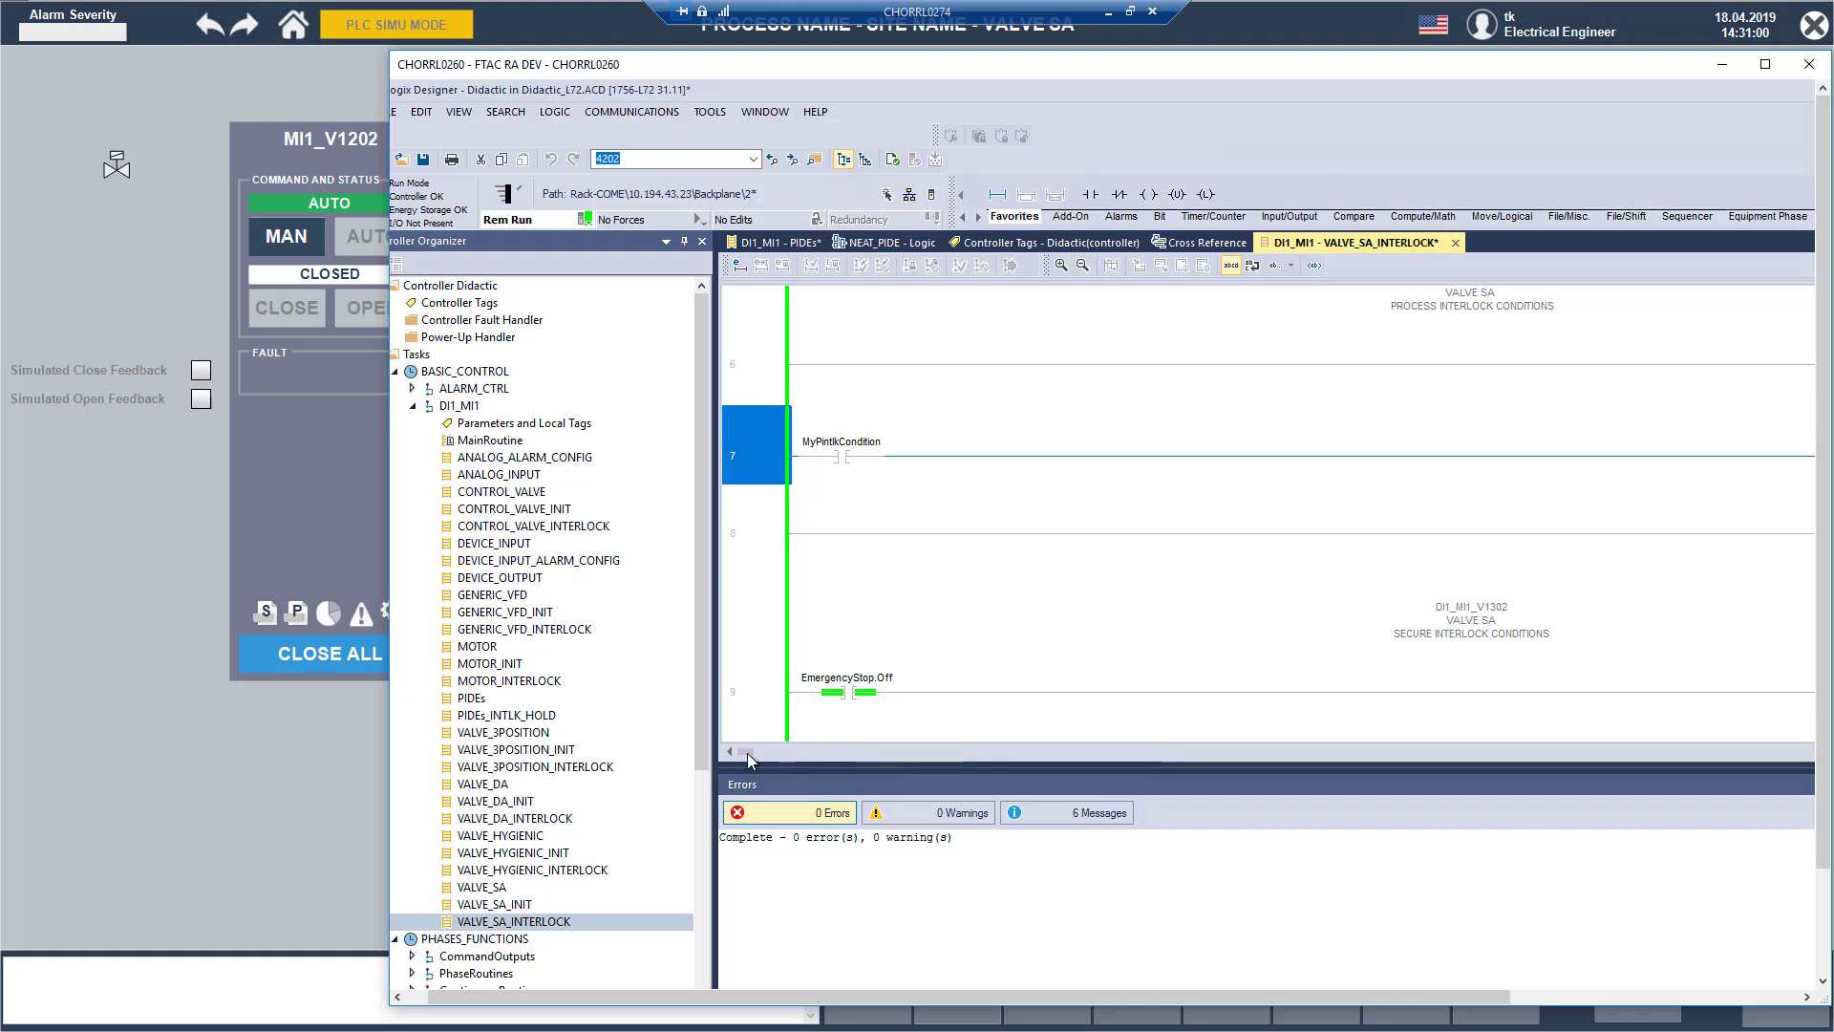
pyautogui.moveTo(747, 752); pyautogui.dragTo(855, 723)
pyautogui.click(823, 455)
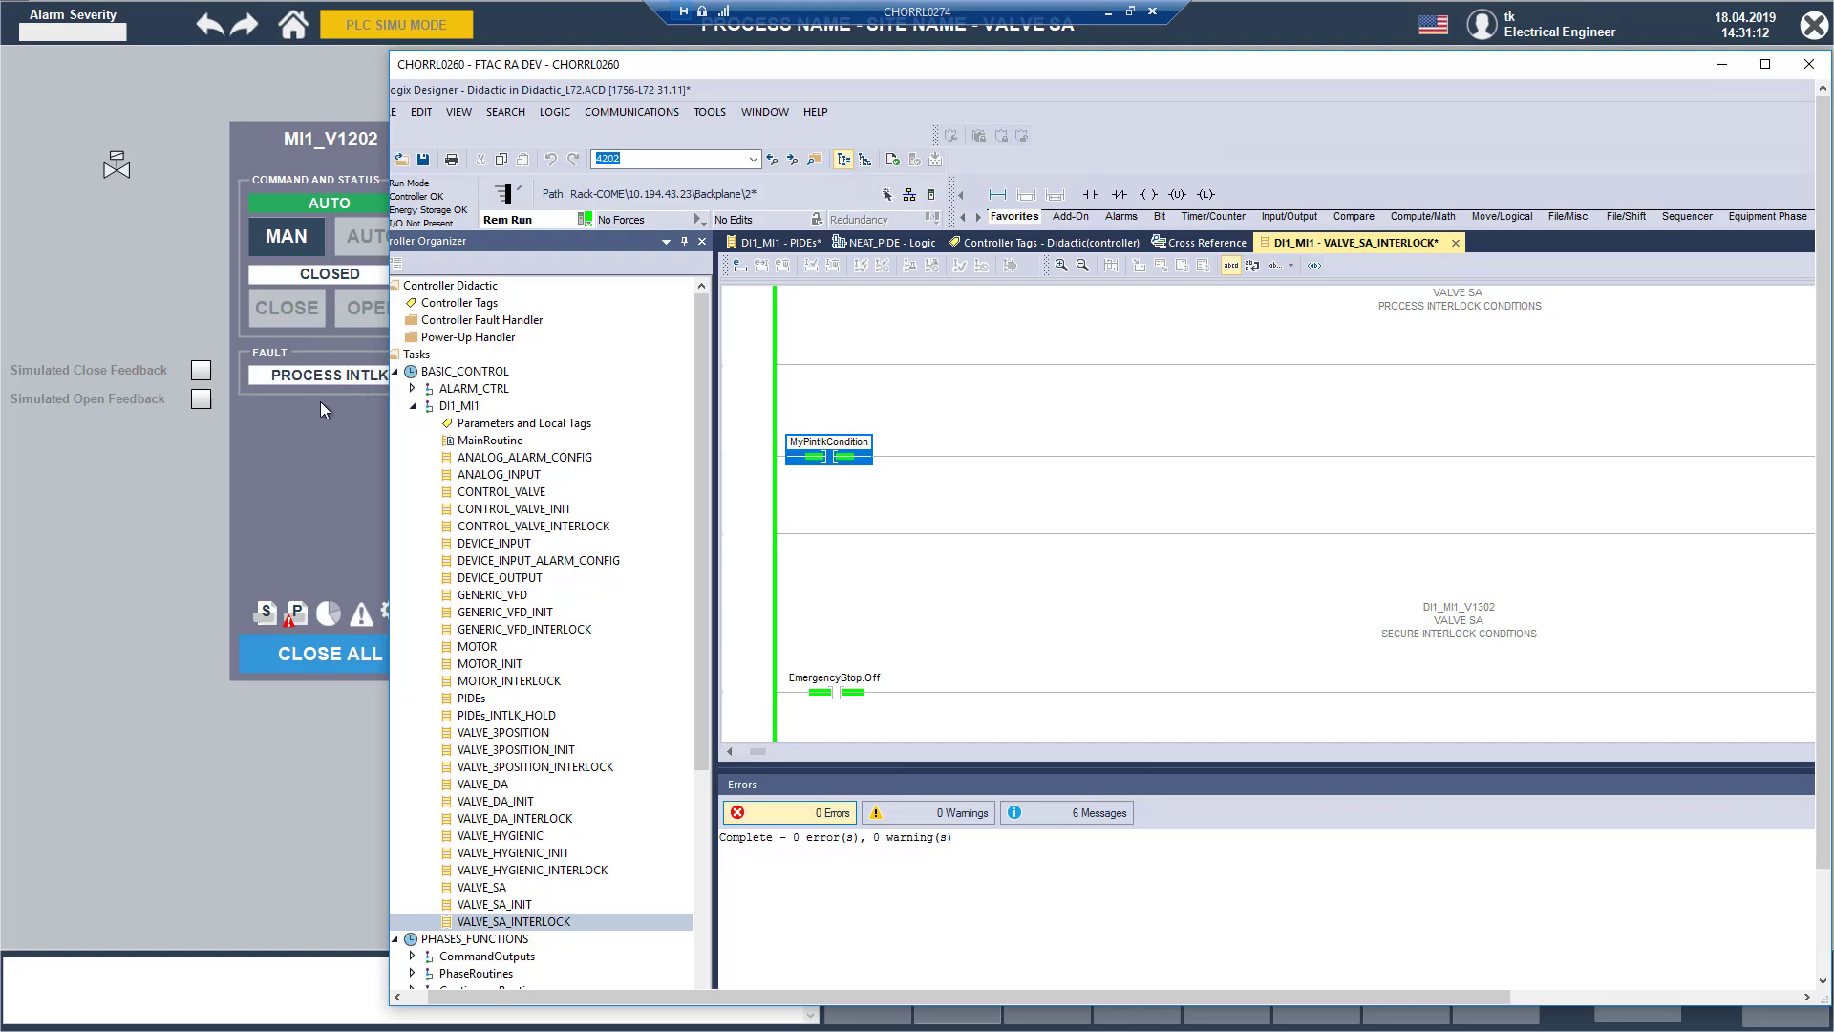
# Step: Switch to the InTouch runtime, open the Process Interlock popup of MI1_V1202 and place it beside the faceplate to check condition 2
pyautogui.click(294, 619)
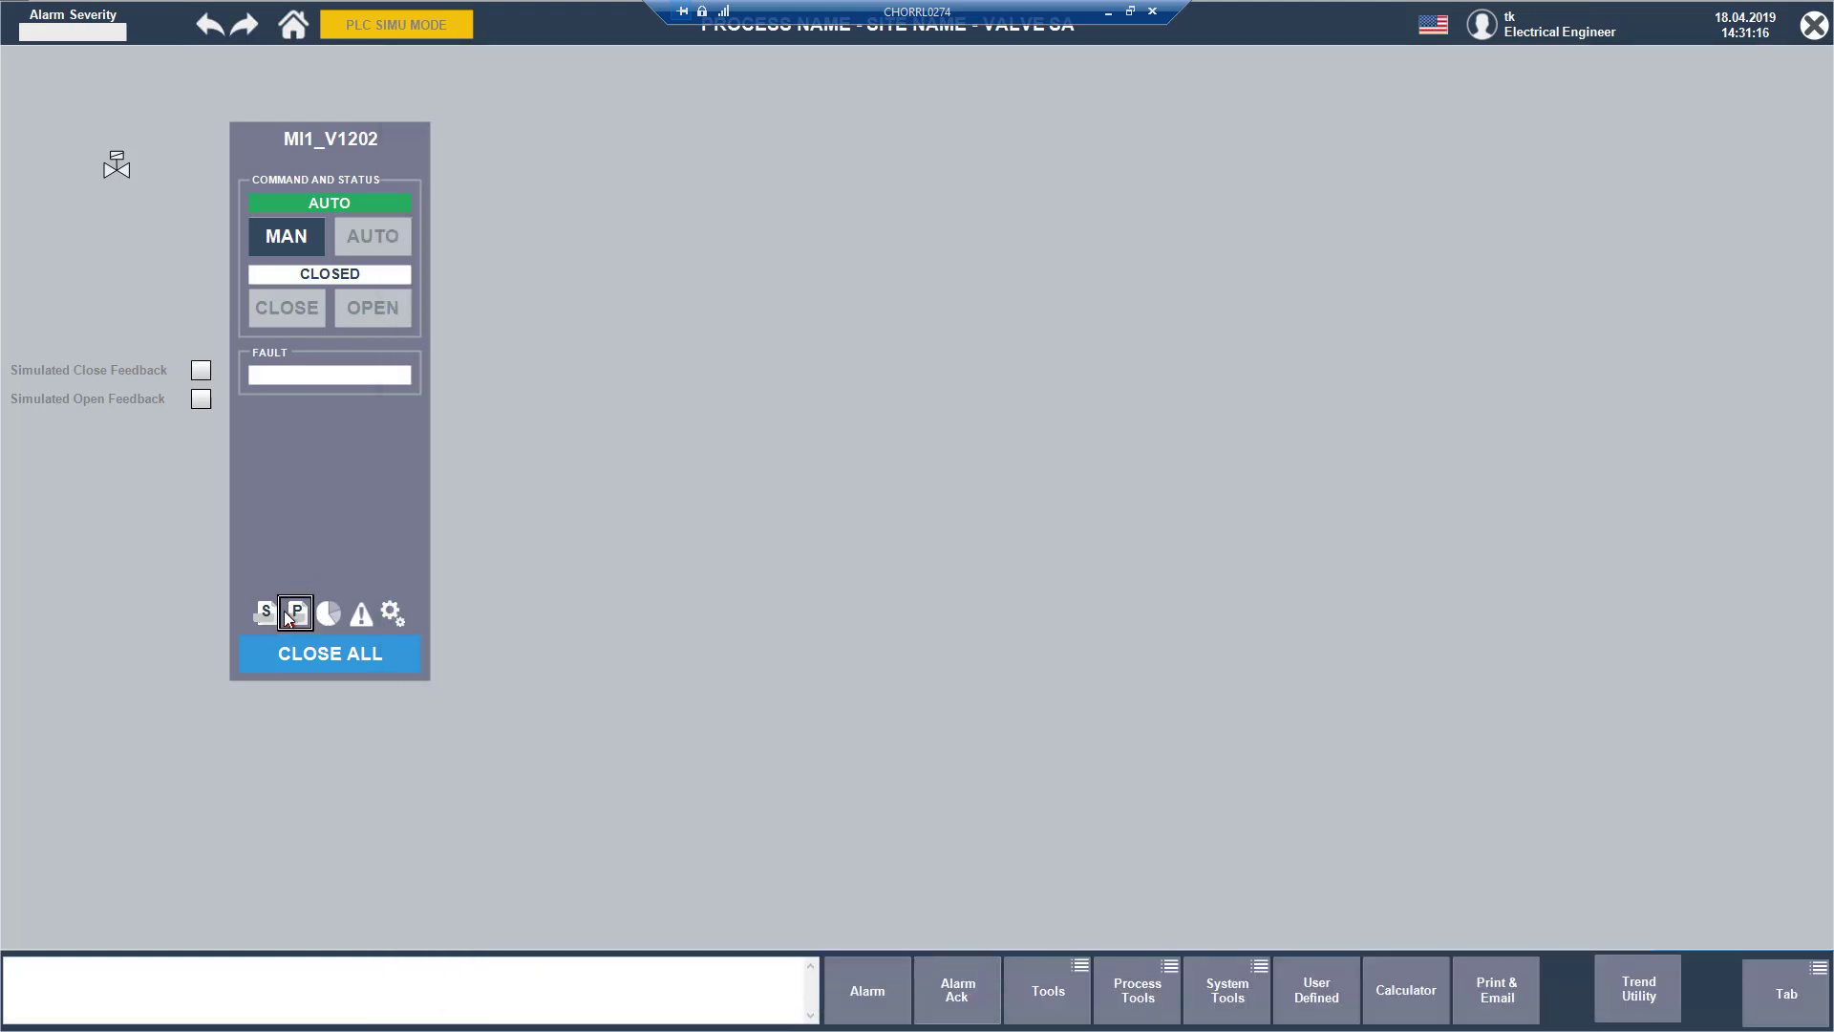
pyautogui.click(301, 616)
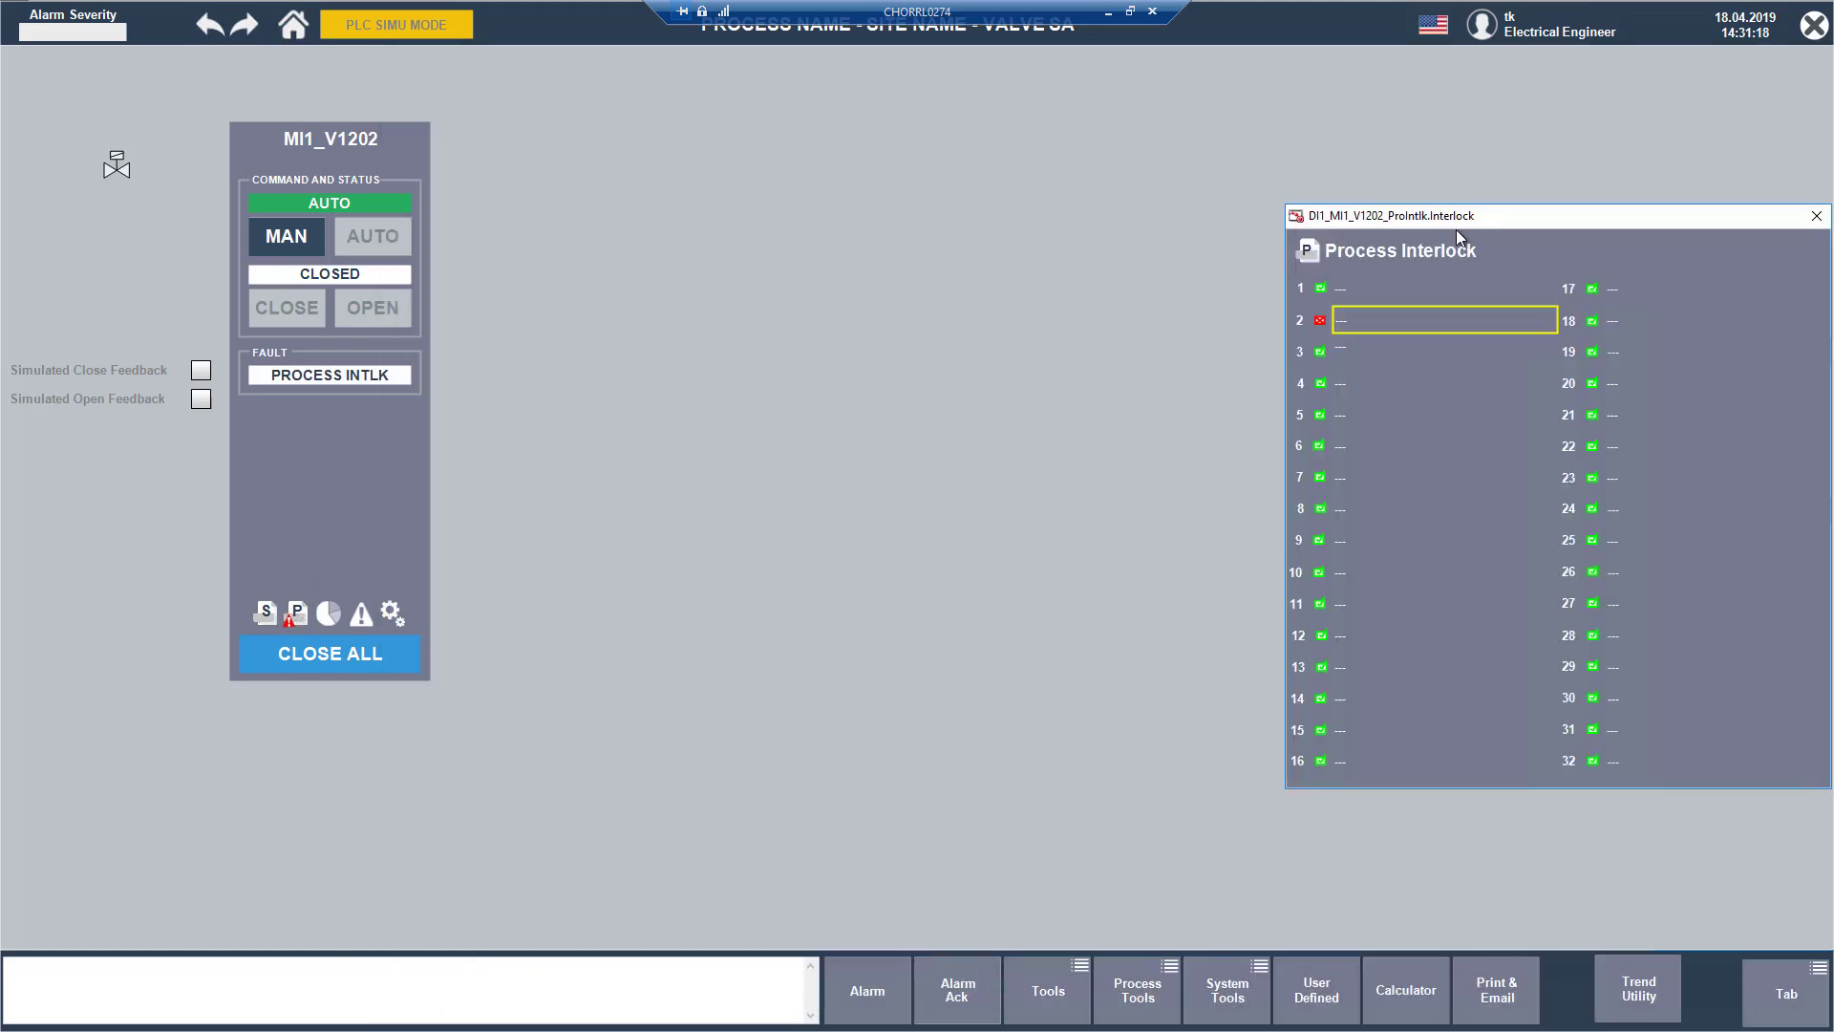
pyautogui.moveTo(1456, 221); pyautogui.dragTo(765, 189)
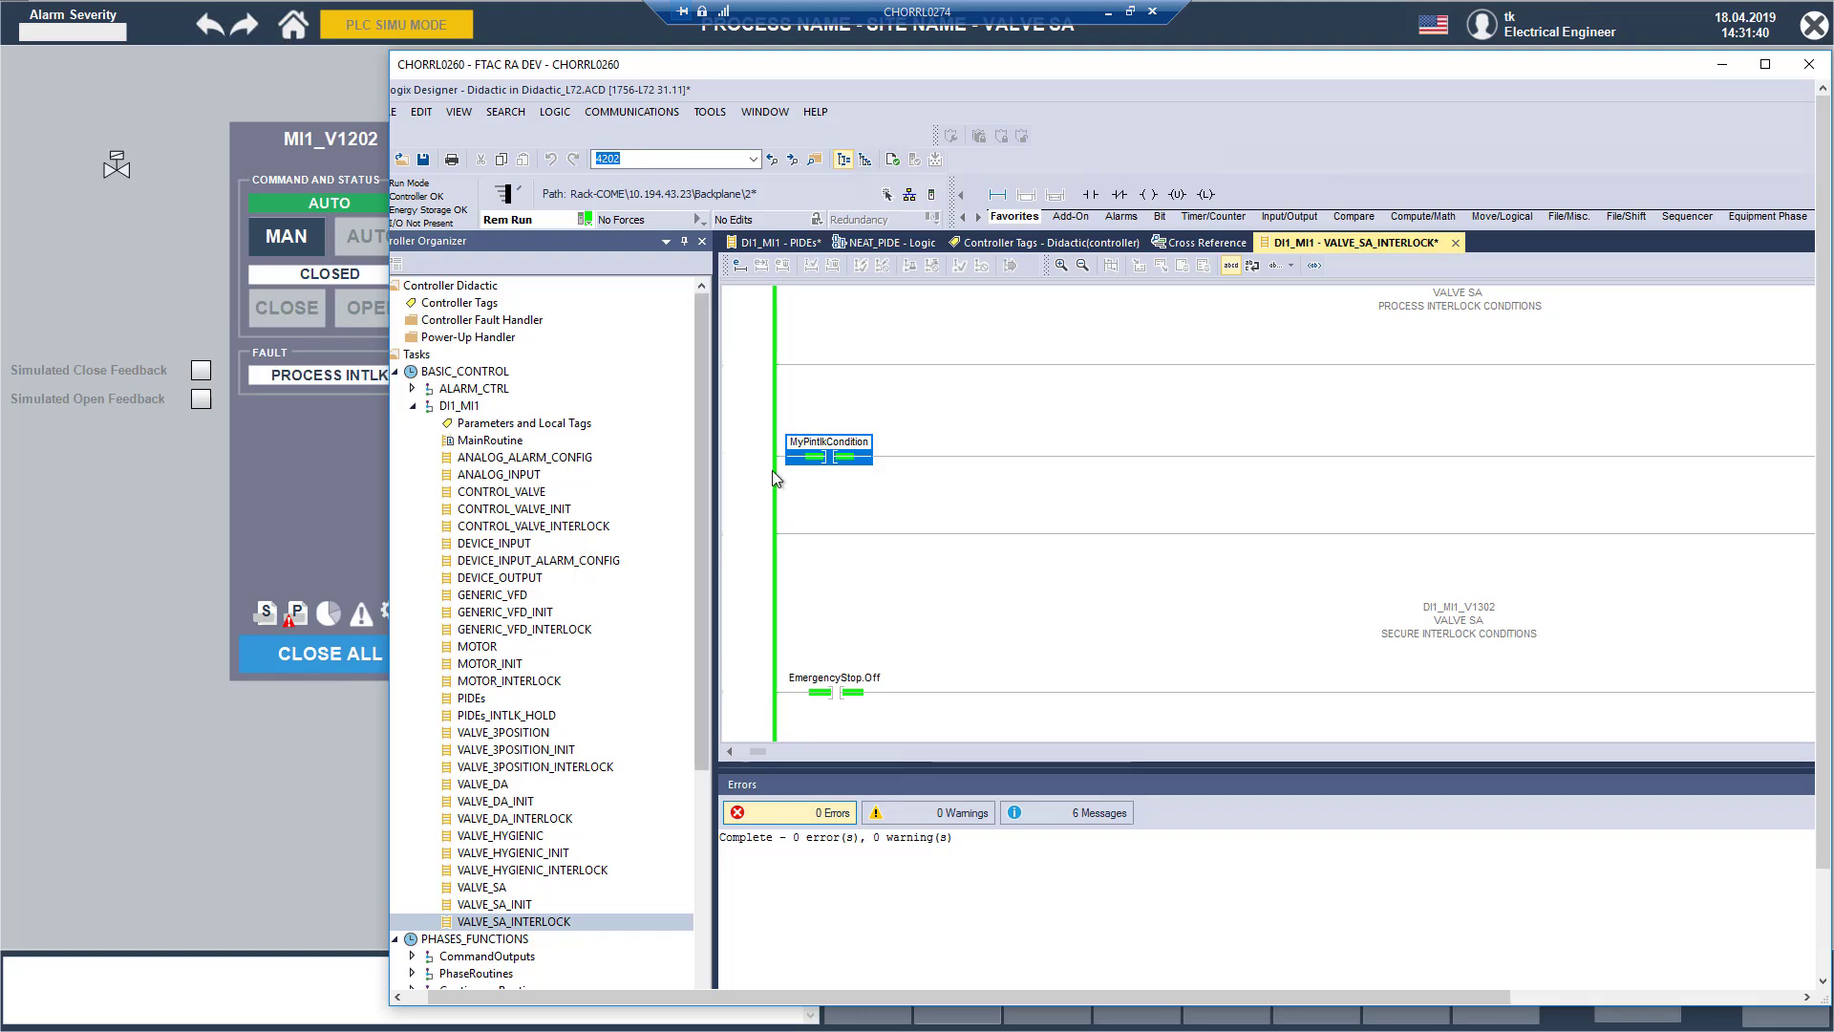
# Step: Return to Logix Designer, toggle the MyPintlkCondition bit off, and hide the Controller Organizer
pyautogui.hotkey('ctrl', 't')
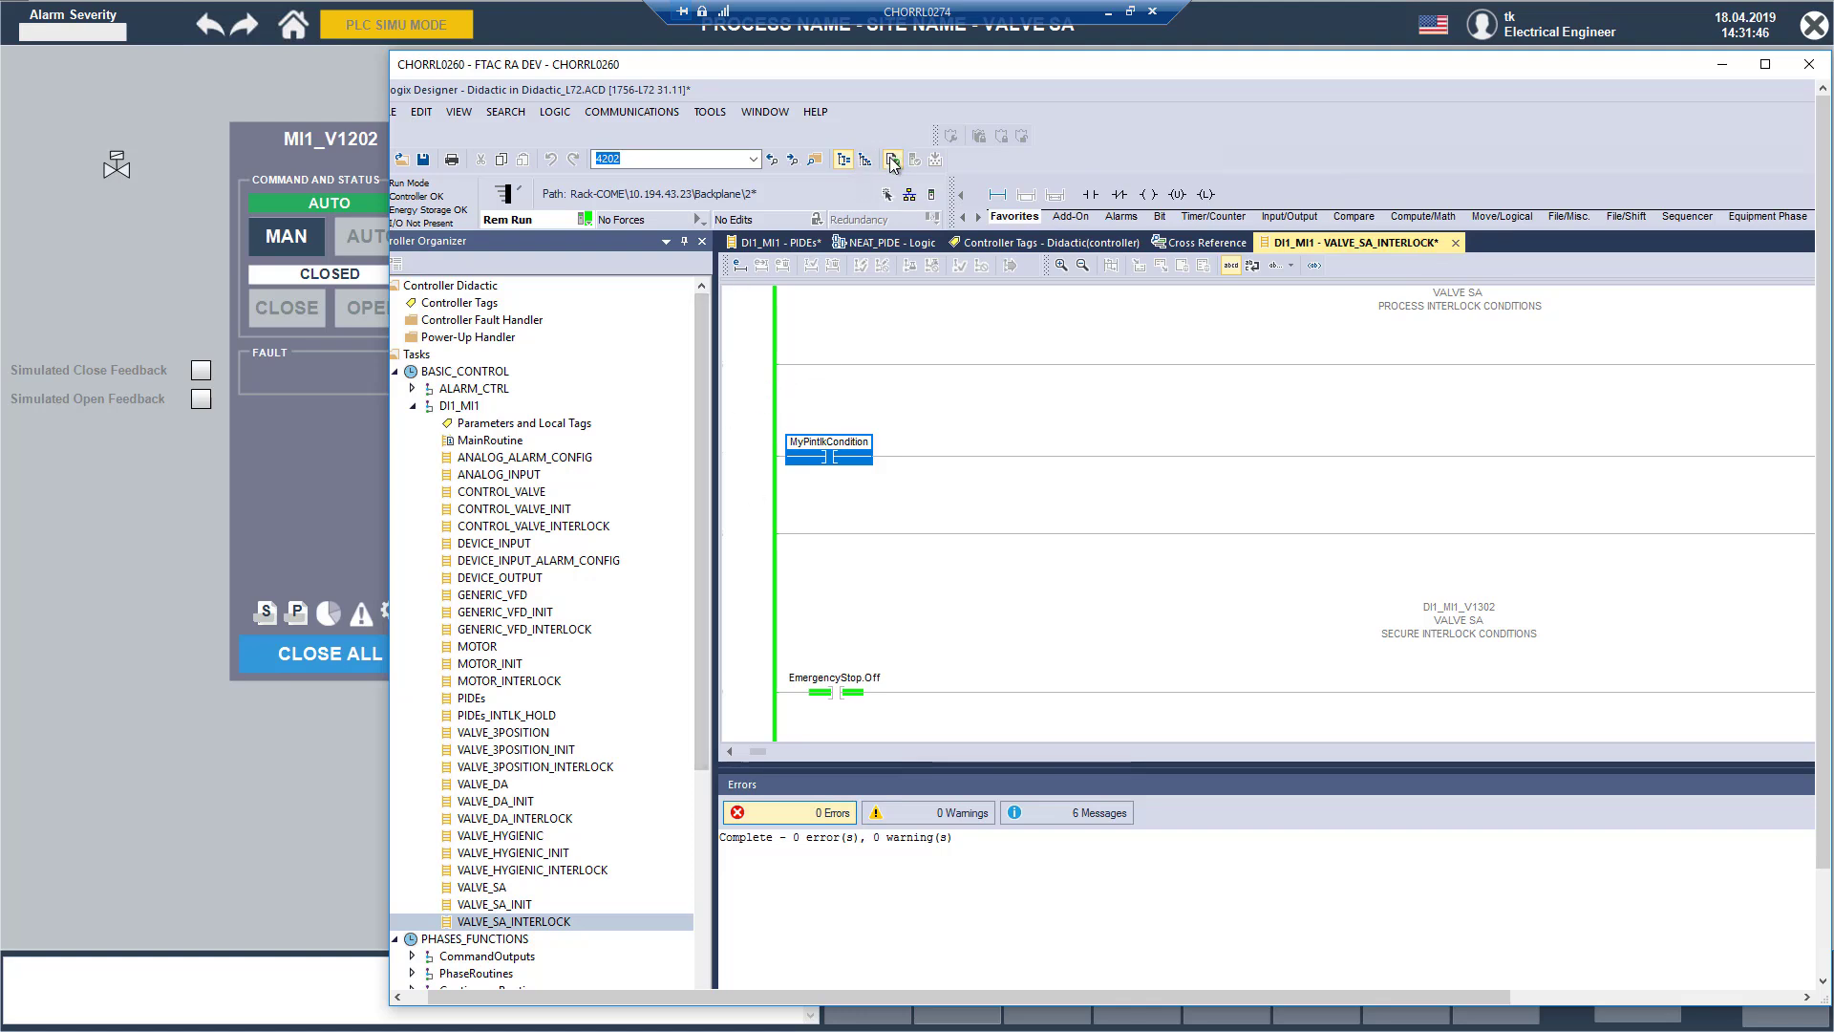
pyautogui.click(844, 160)
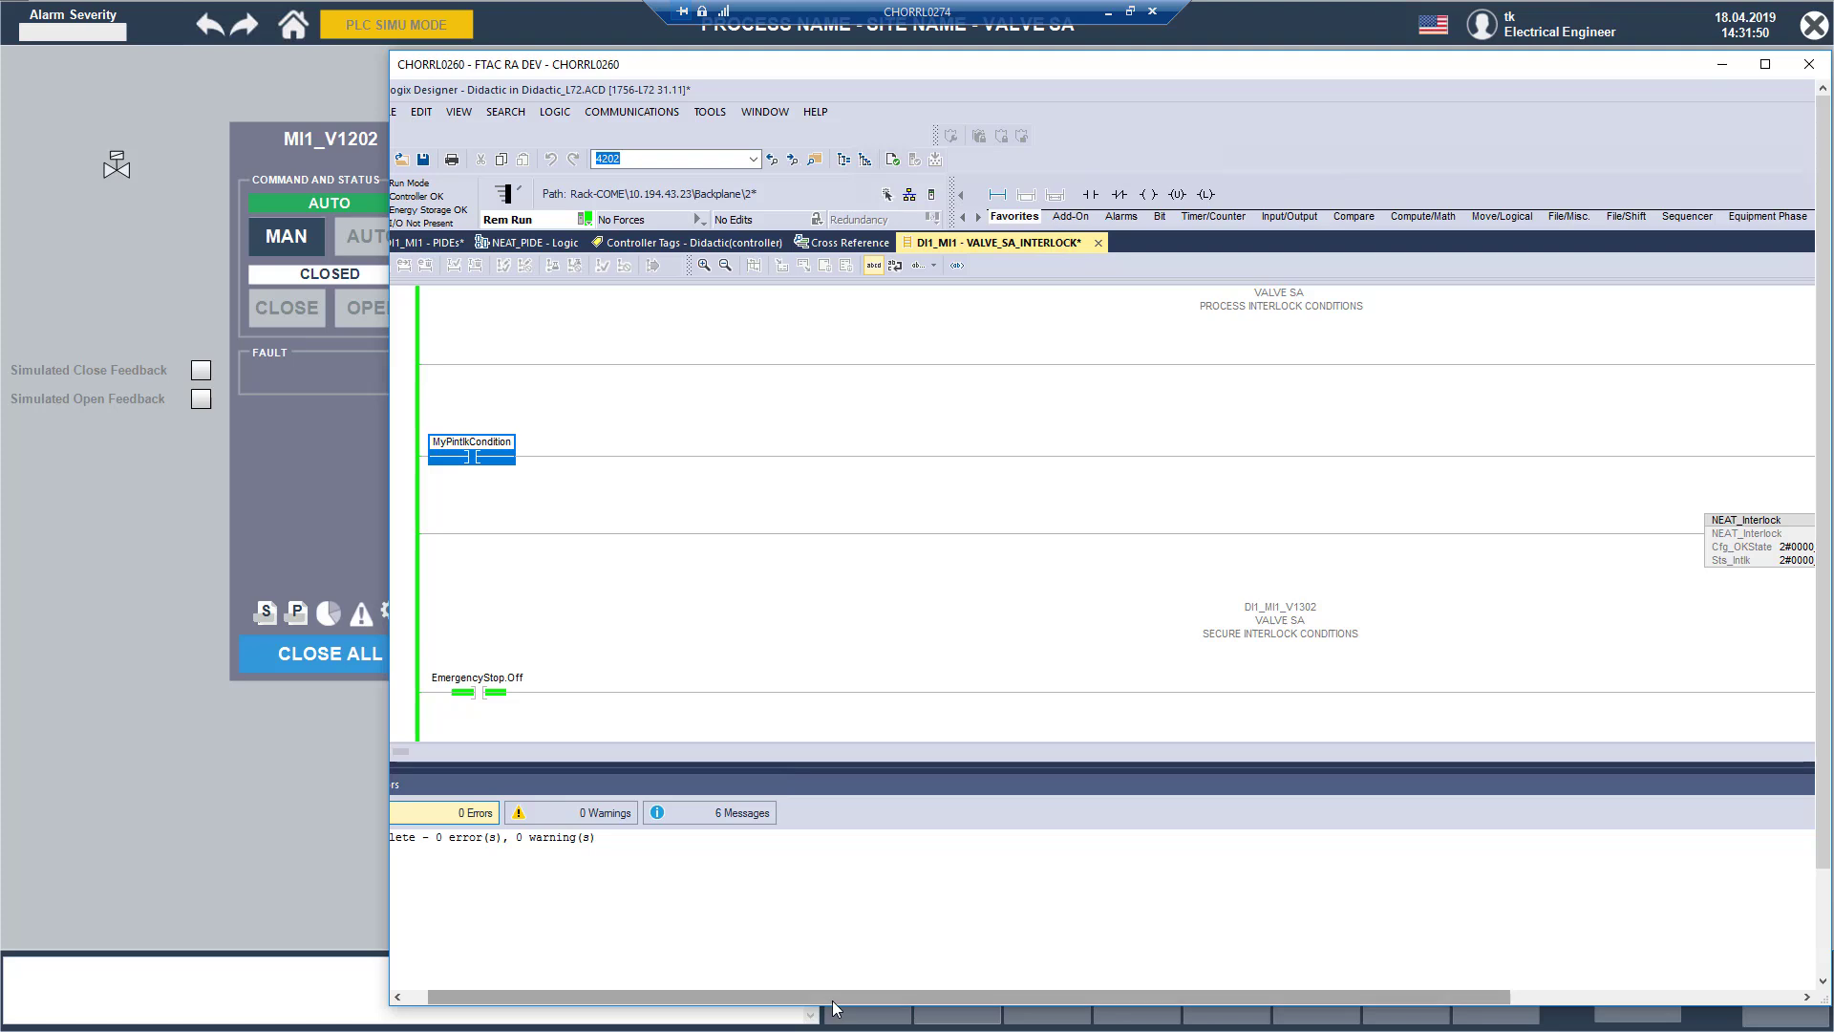
# Step: Set Cfg_OKState of the DI1_MI1_V1202_ProIntlk interlock block to 2#0000_0000_0000_0000_0000_0000_0000_0011
pyautogui.moveTo(1016, 997); pyautogui.dragTo(1305, 1020)
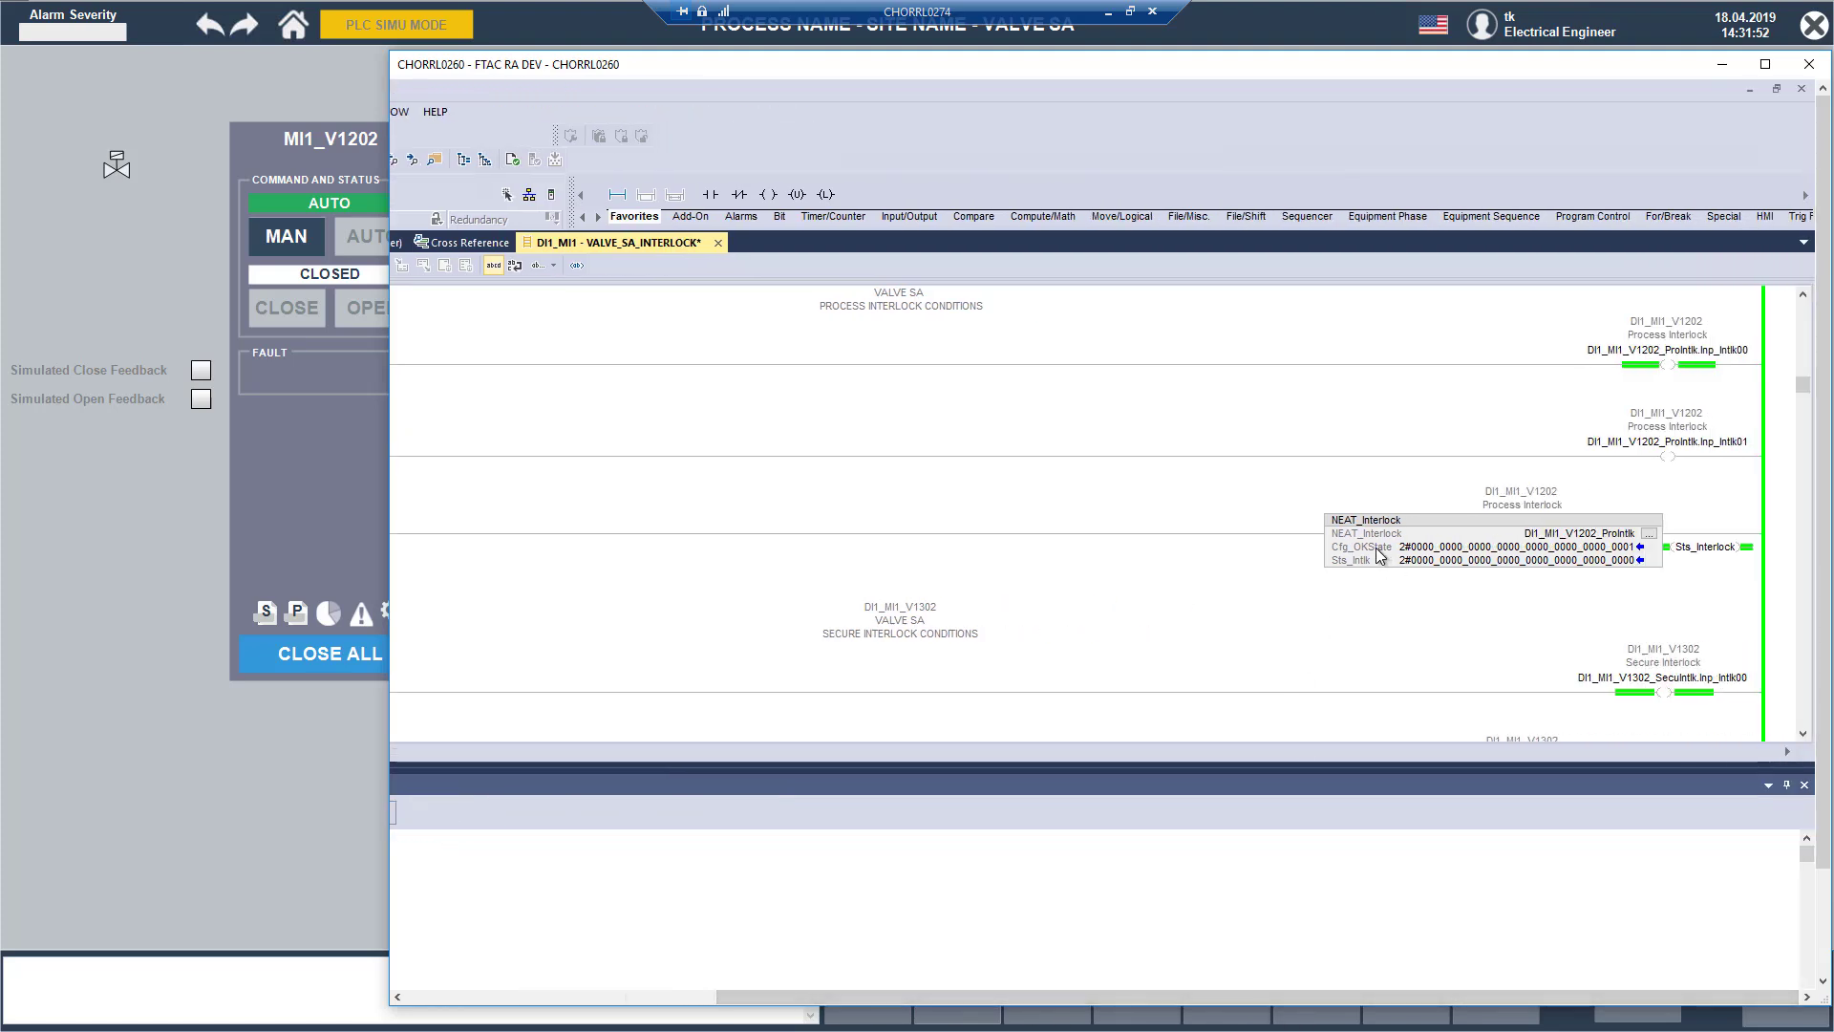
pyautogui.doubleClick(1489, 549)
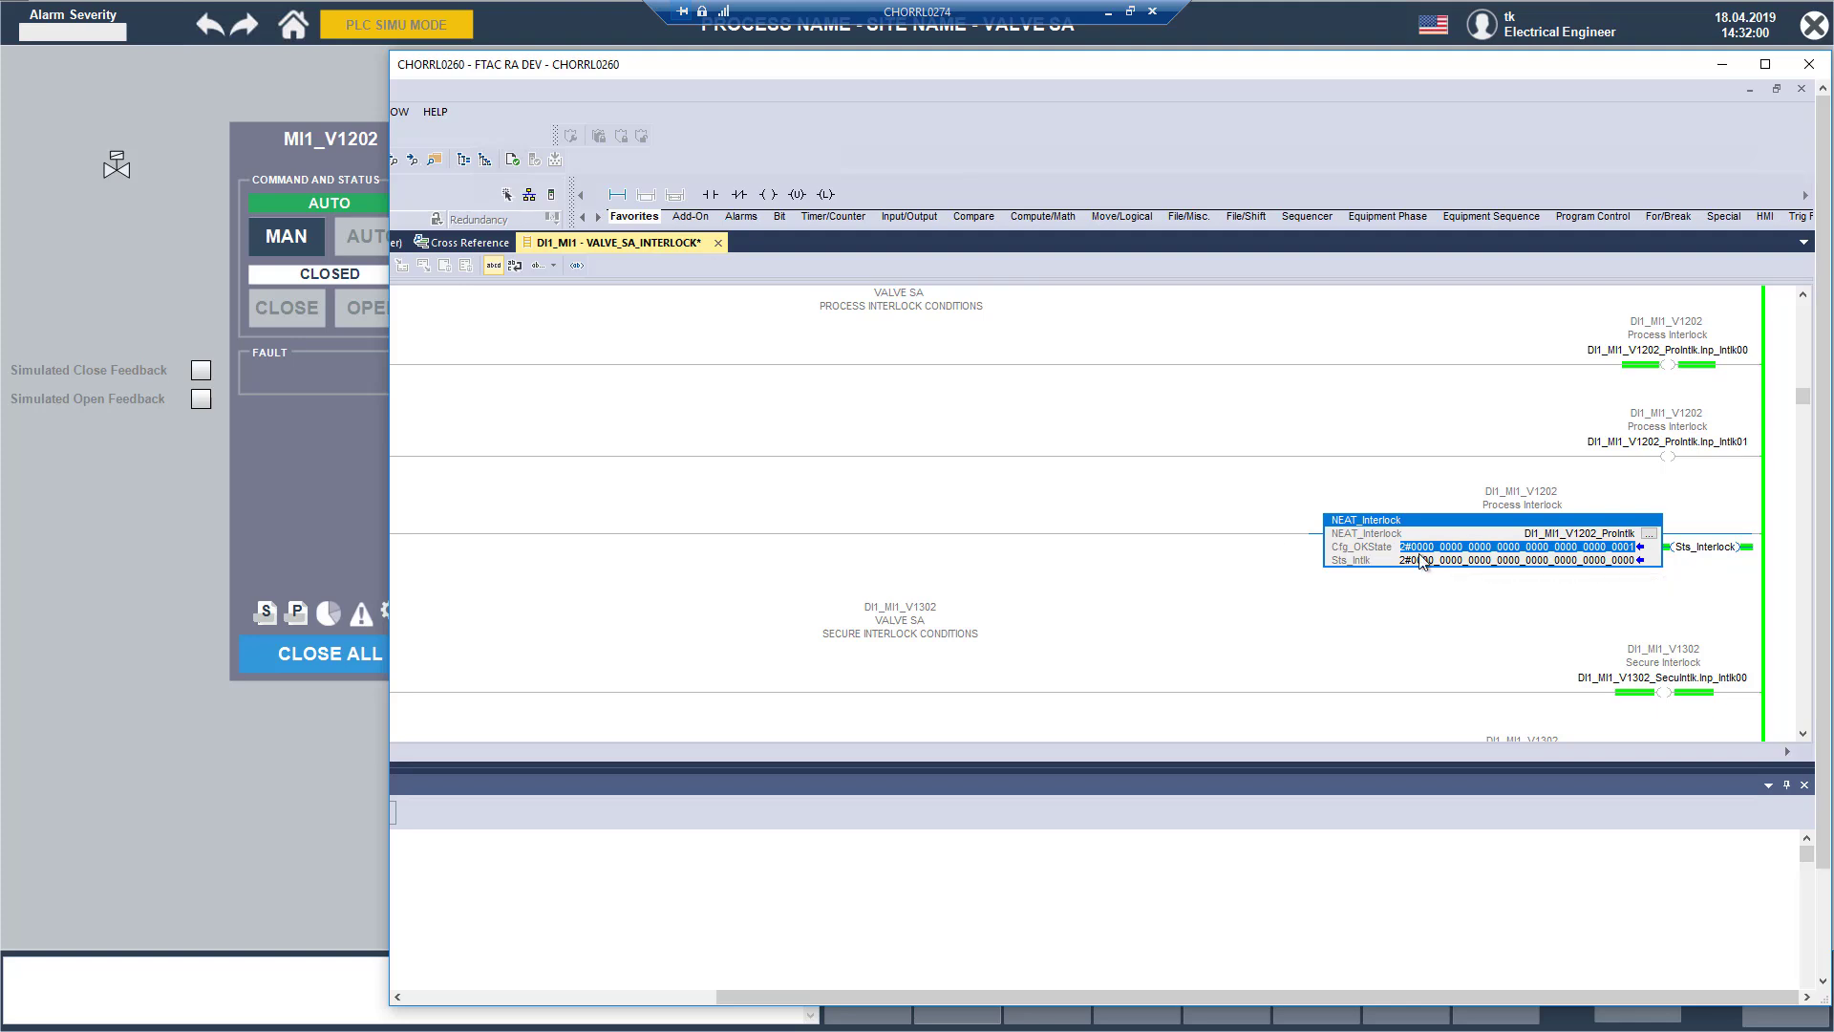
pyautogui.click(1557, 554)
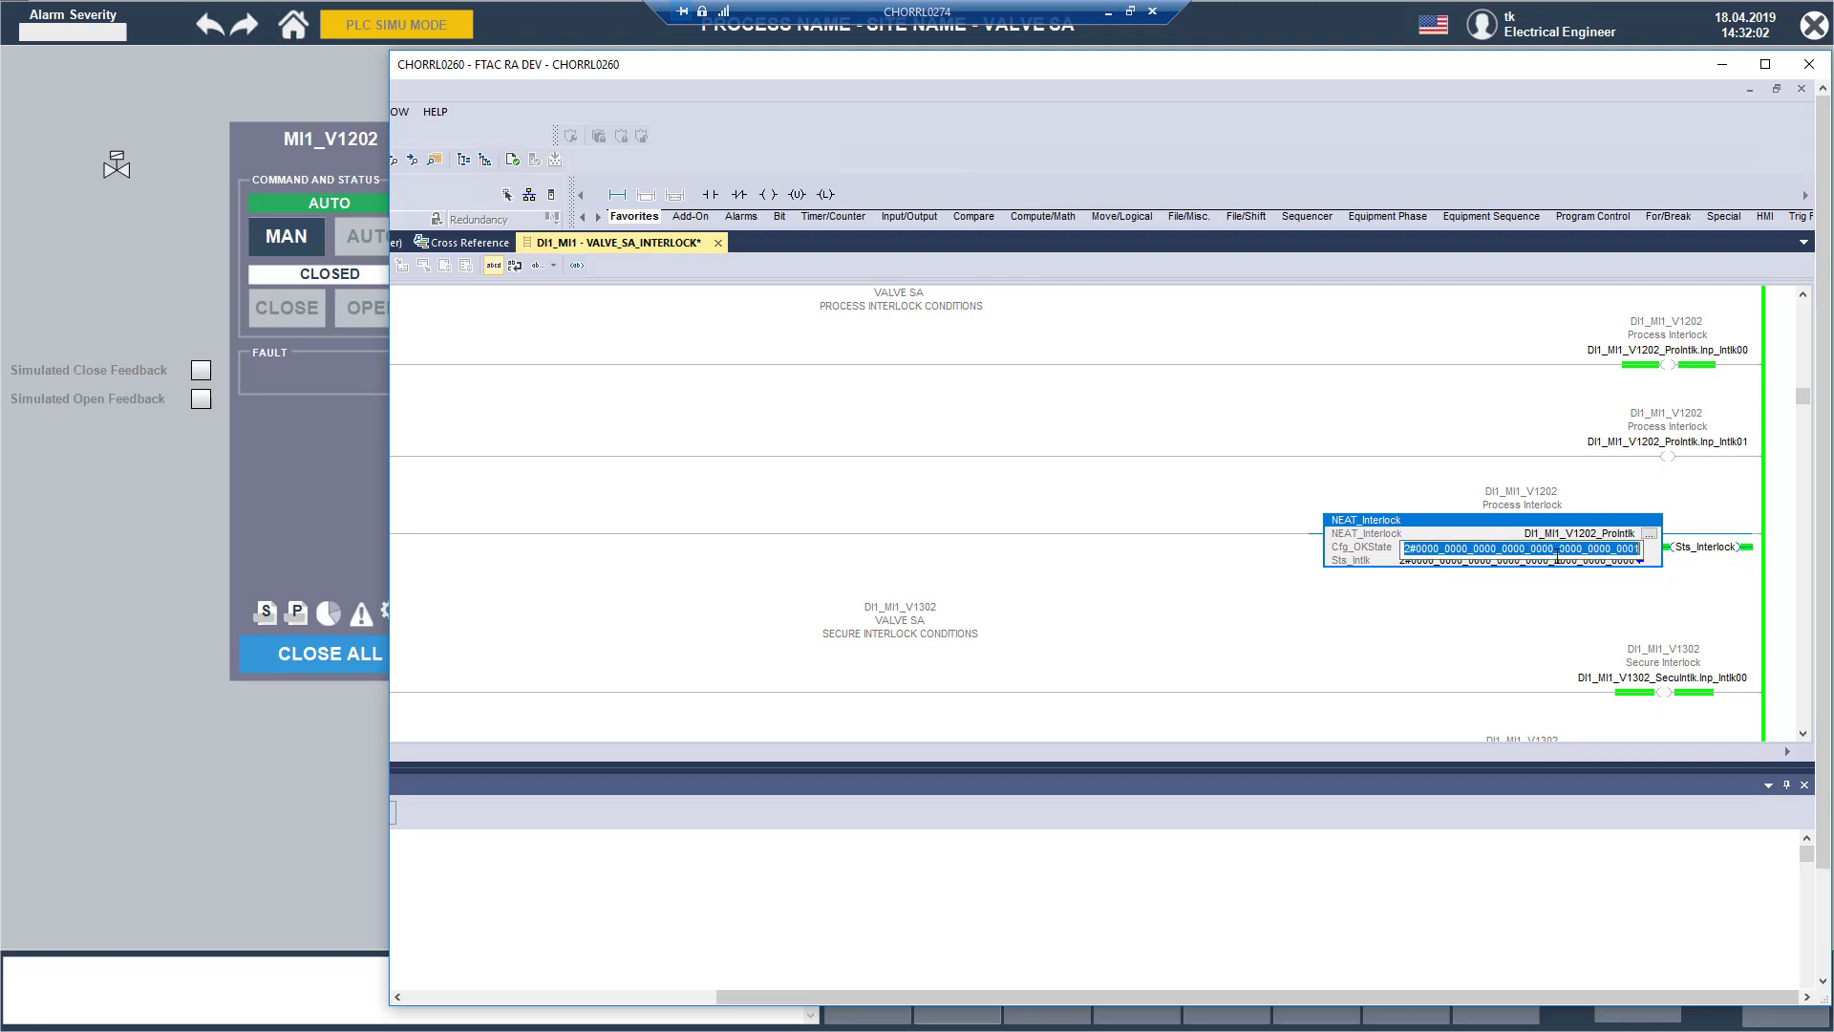
pyautogui.press('Left')
pyautogui.press('Left')
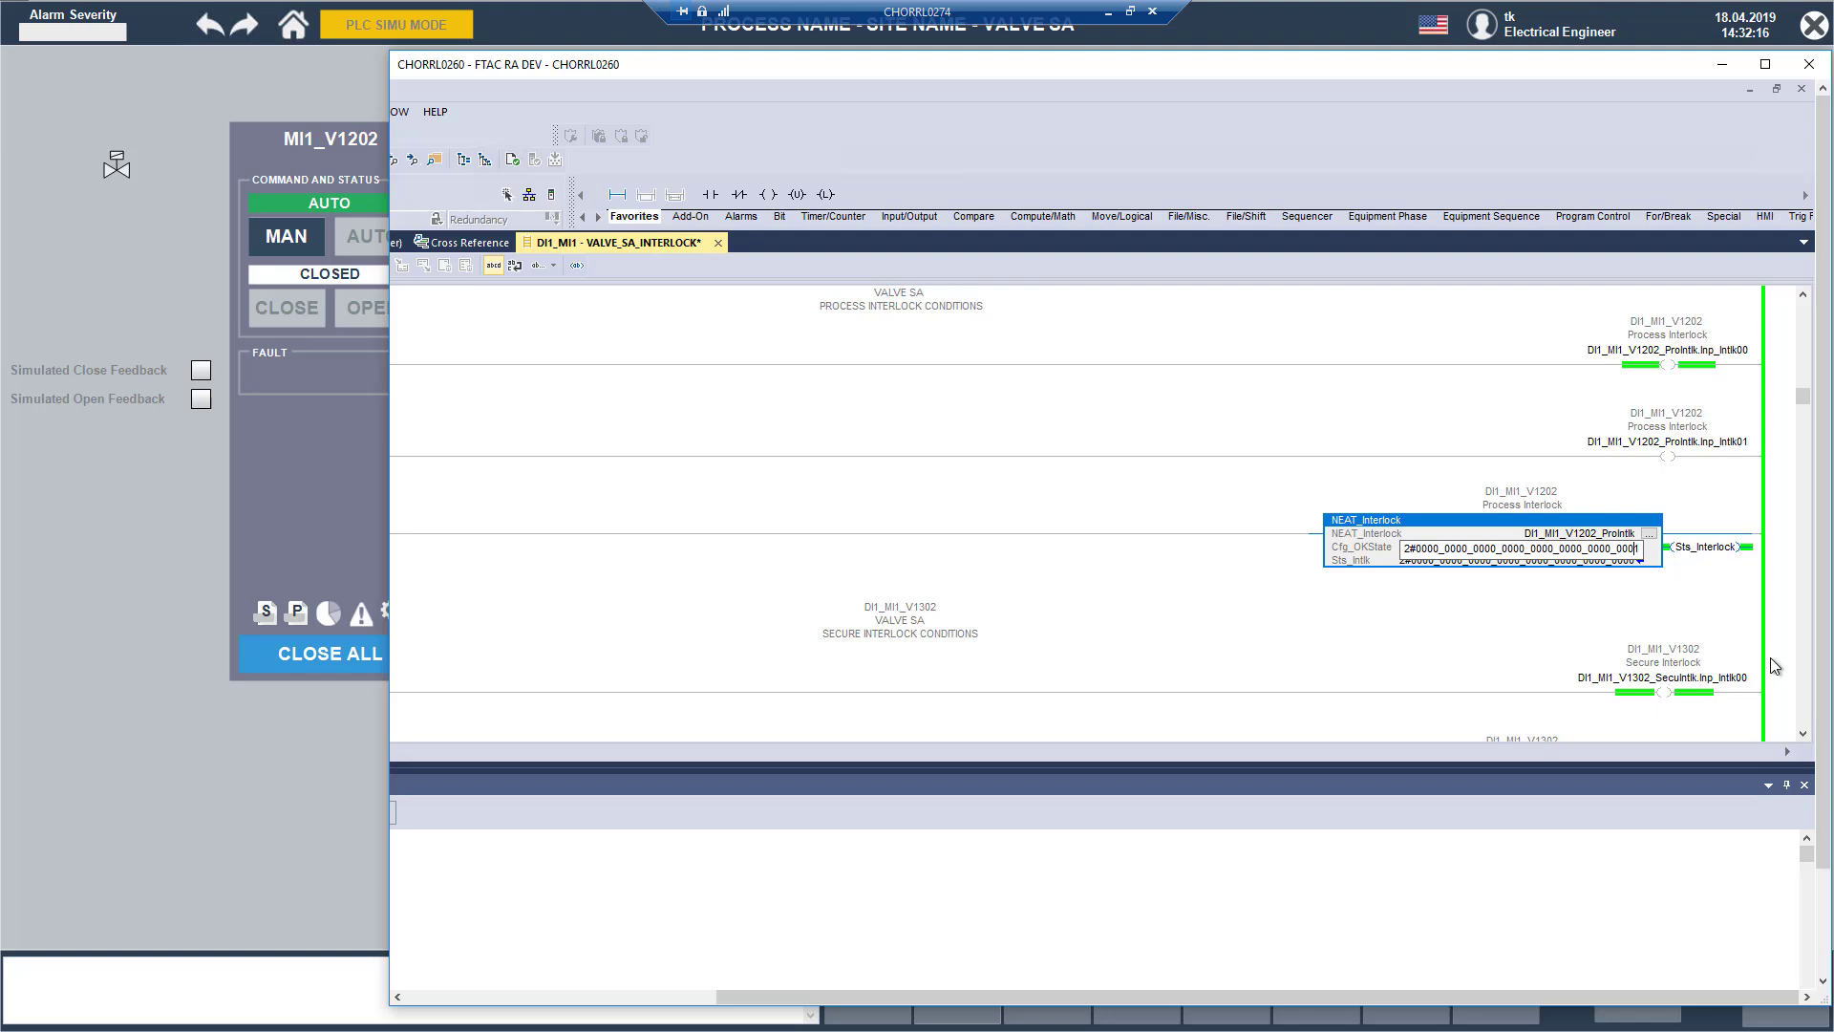
pyautogui.hotkey('shift', 'Left')
pyautogui.write('1')
pyautogui.press('Return')
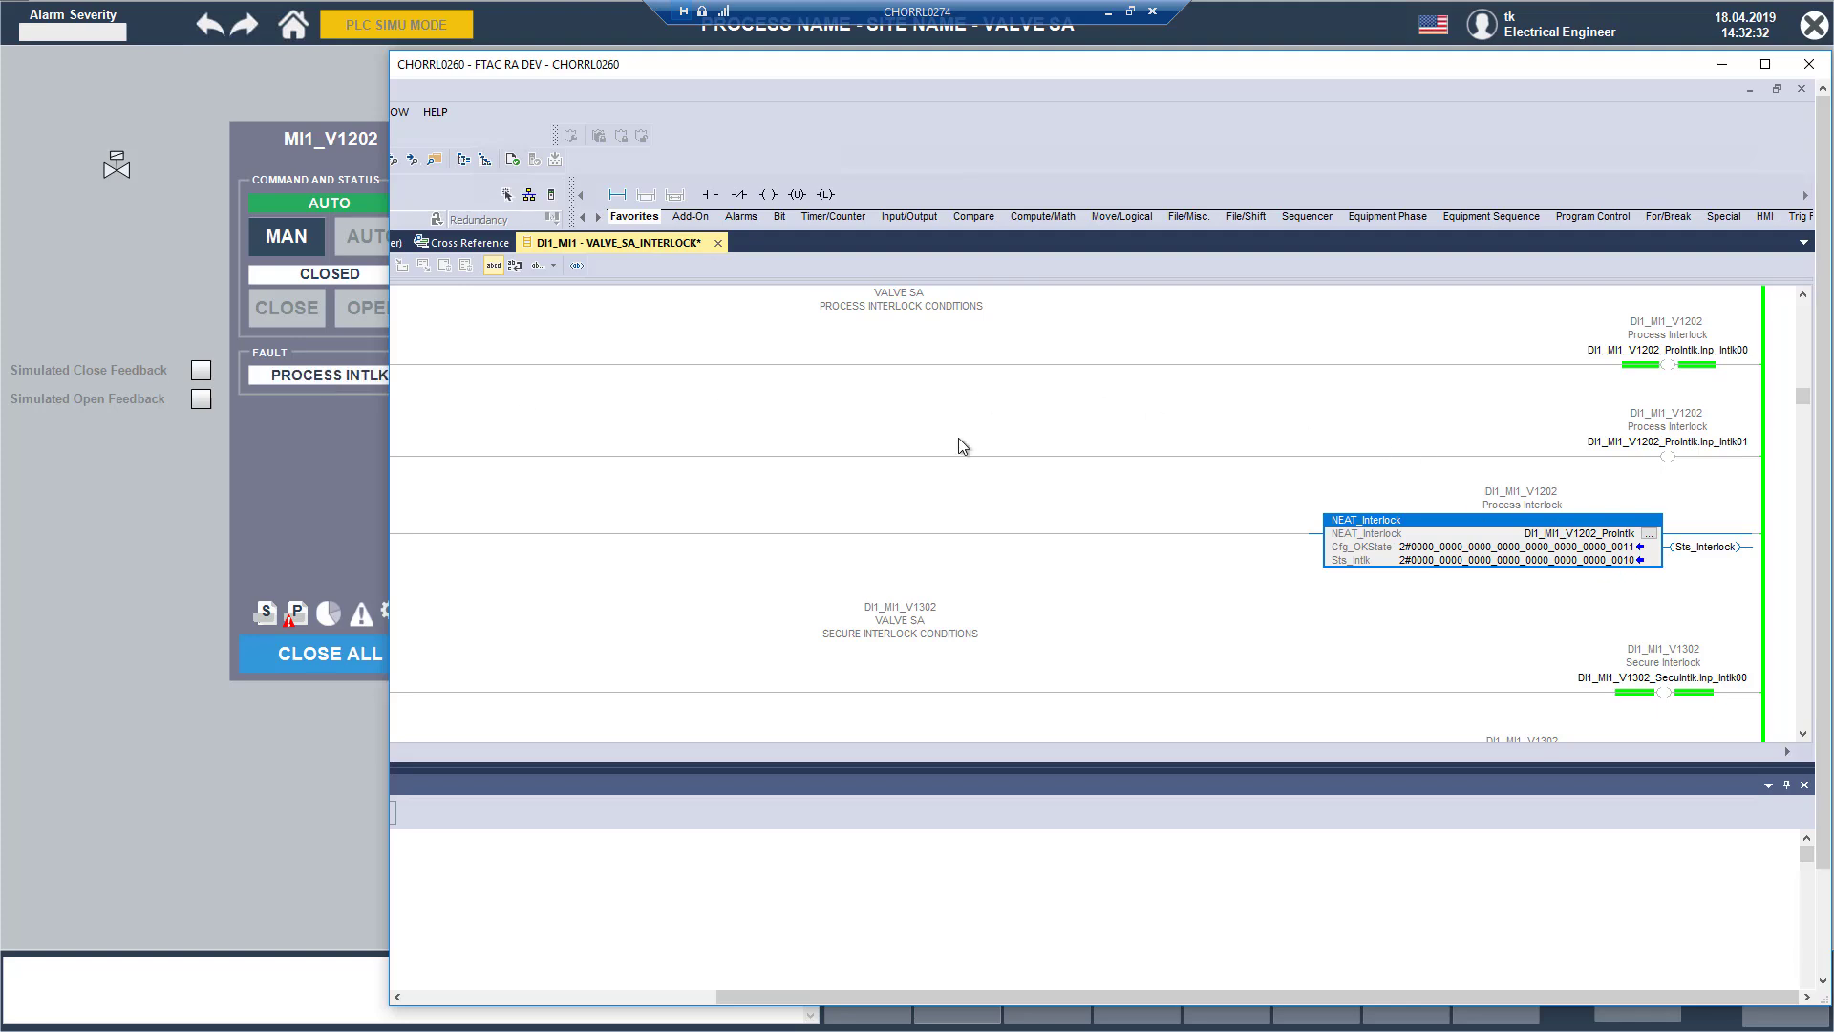
# Step: Toggle the MyPintlkCondition bit back on and check the rung 7 coil and the V1202 process interlock block
pyautogui.click(783, 454)
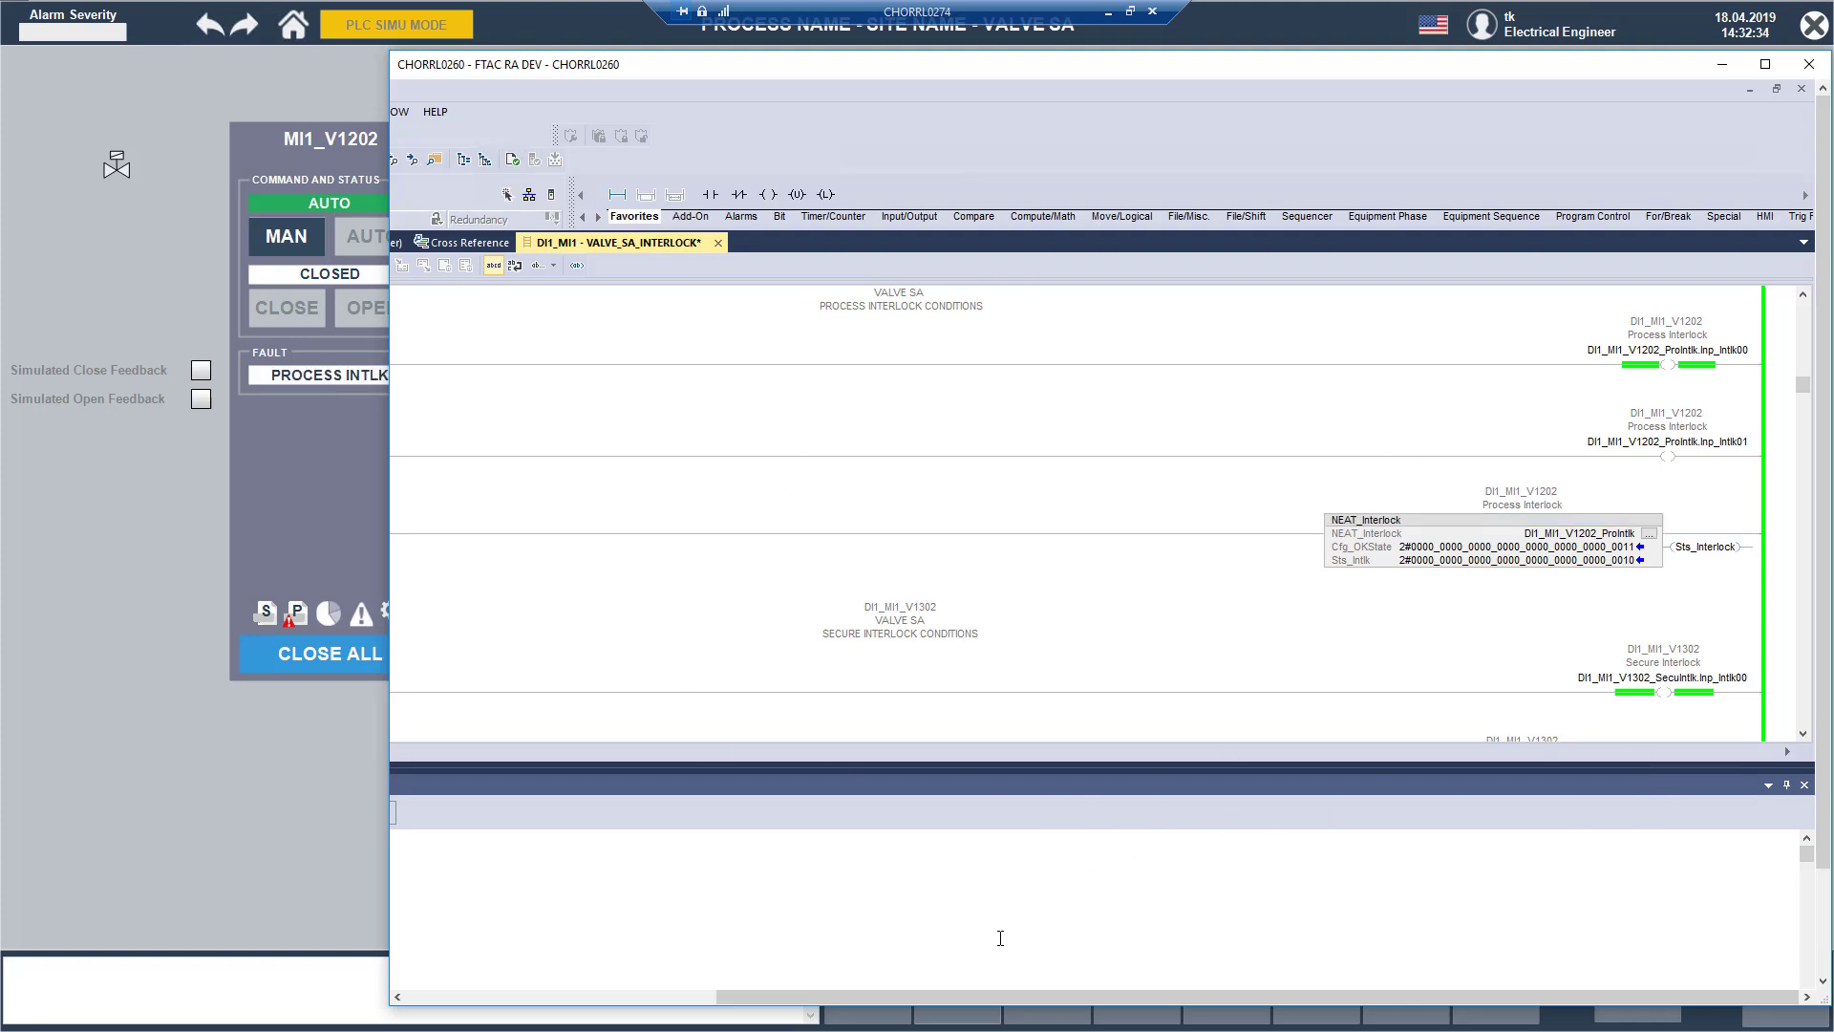
pyautogui.moveTo(845, 996); pyautogui.dragTo(539, 997)
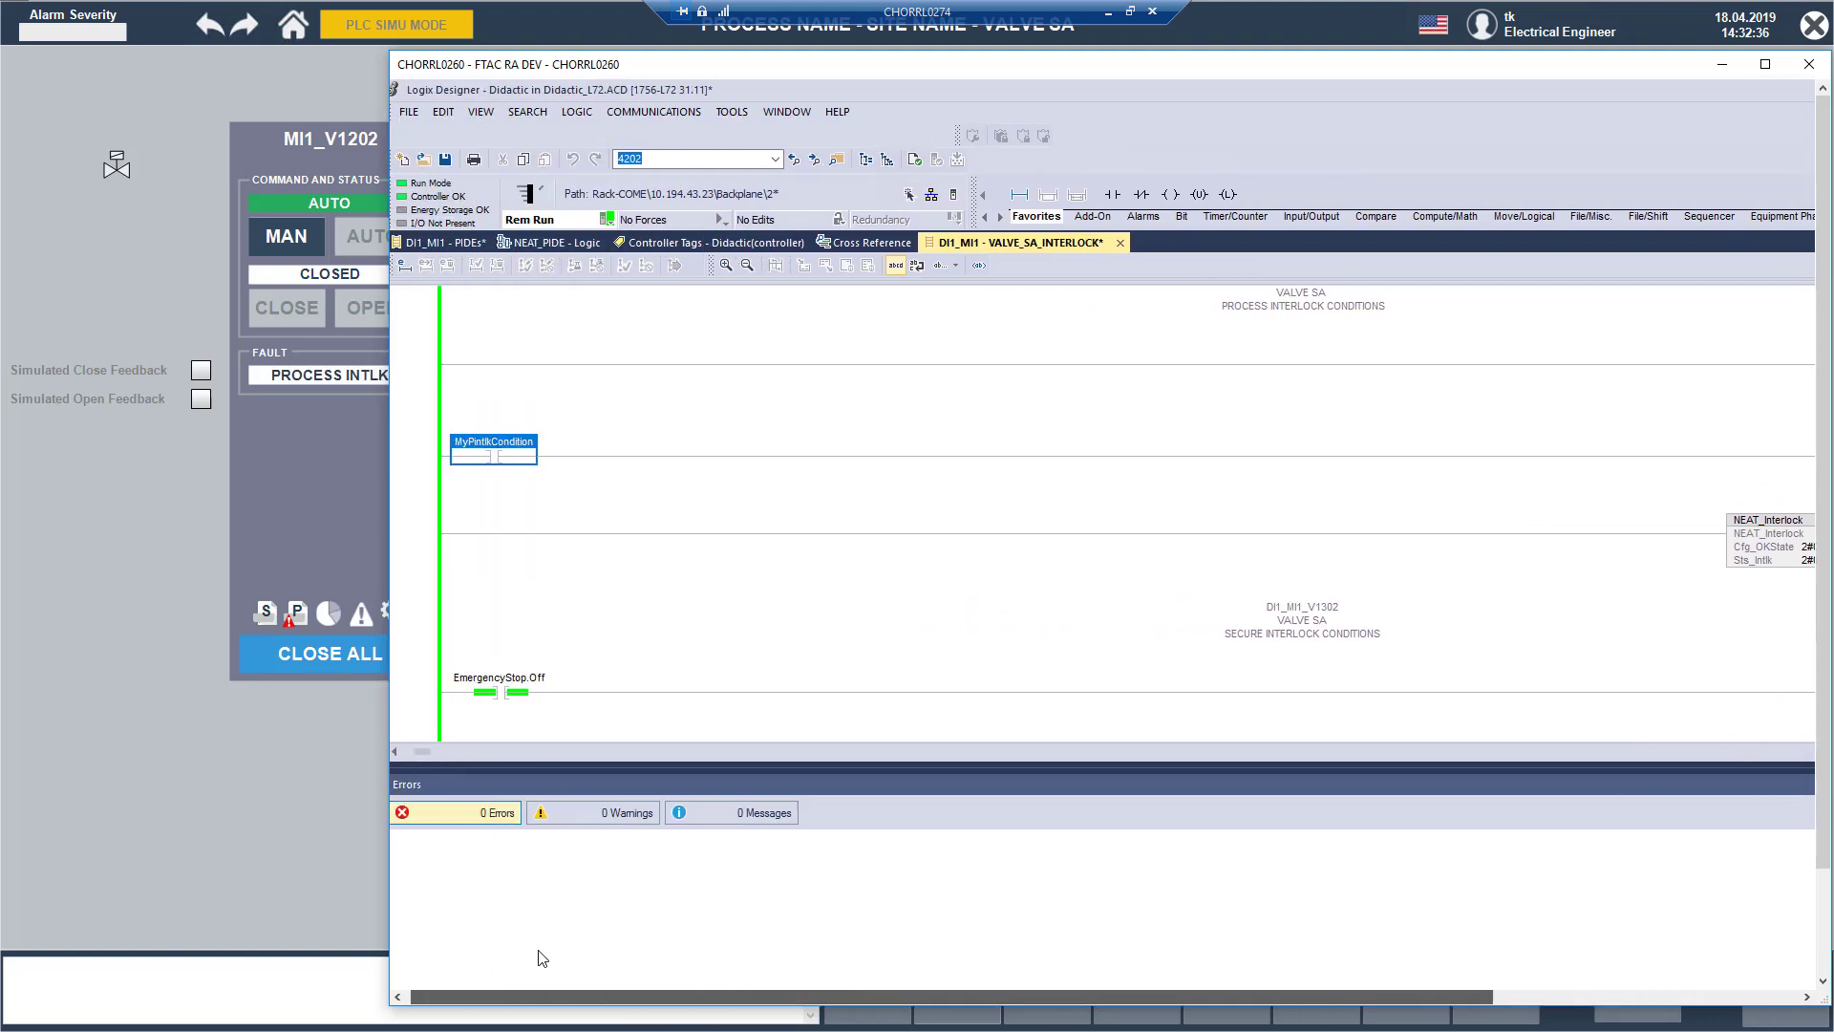
pyautogui.click(494, 456)
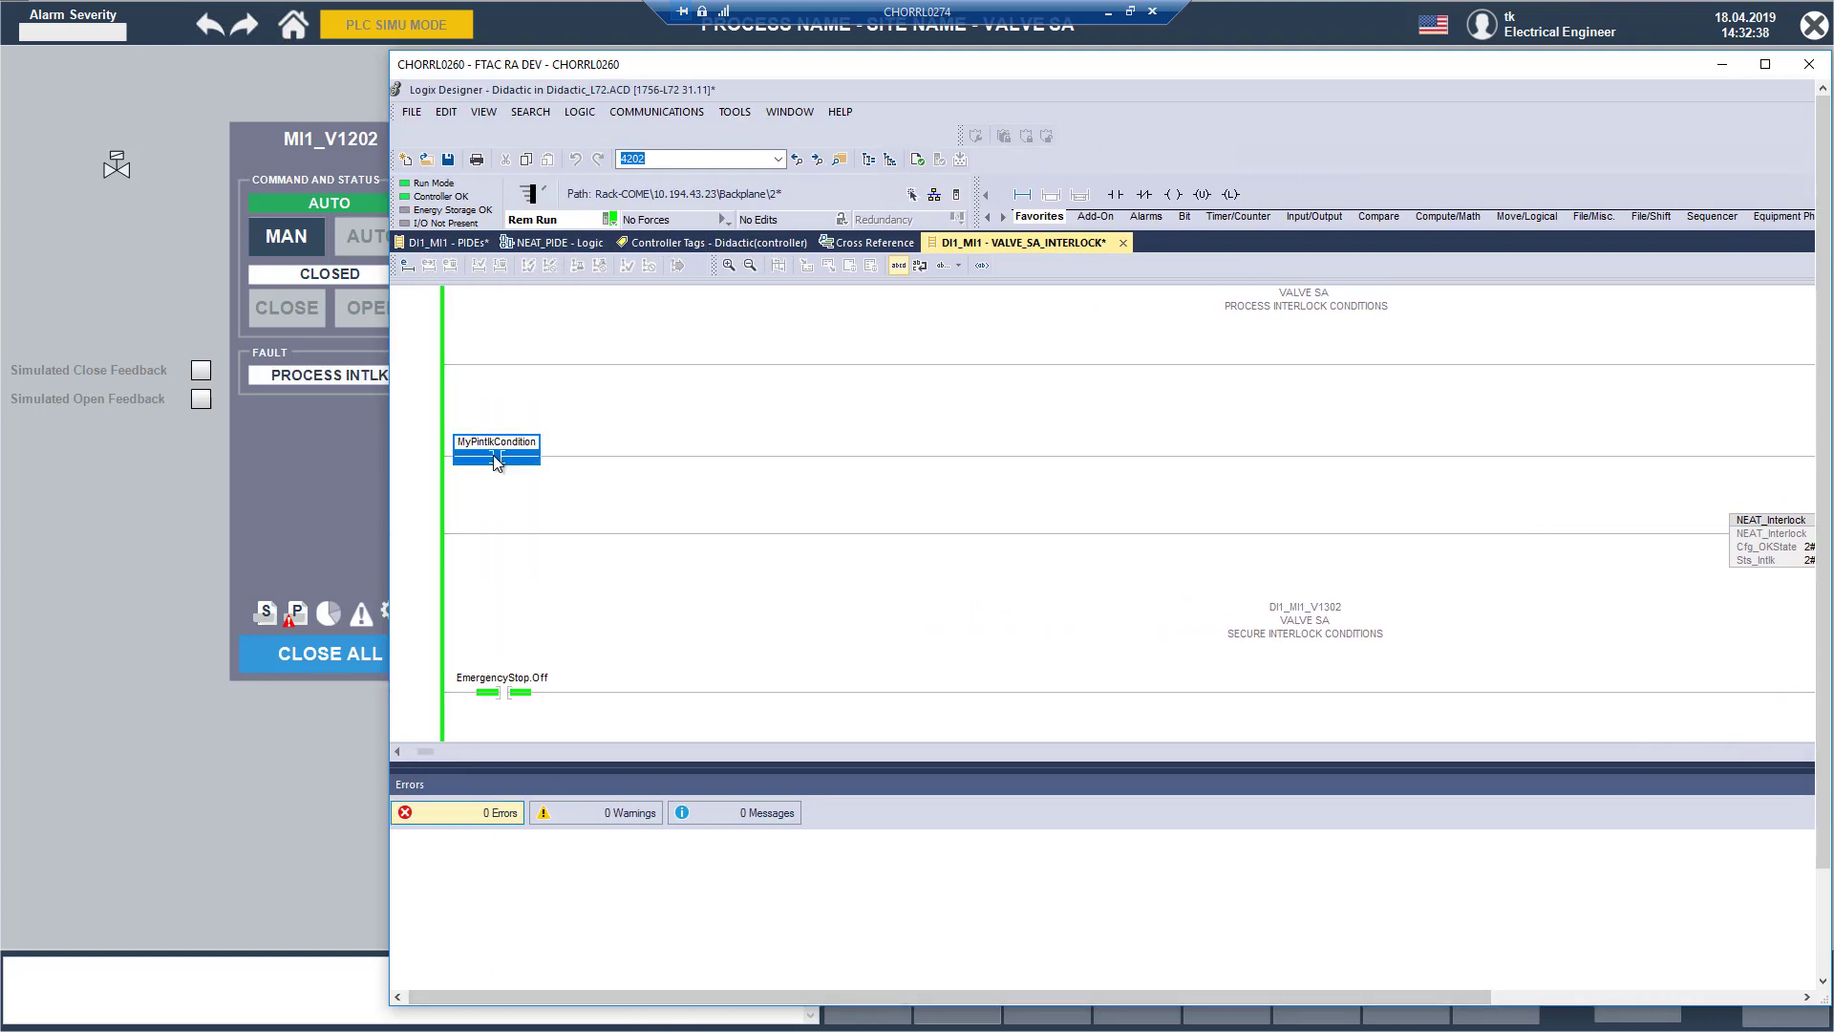
pyautogui.hotkey('ctrl', 't')
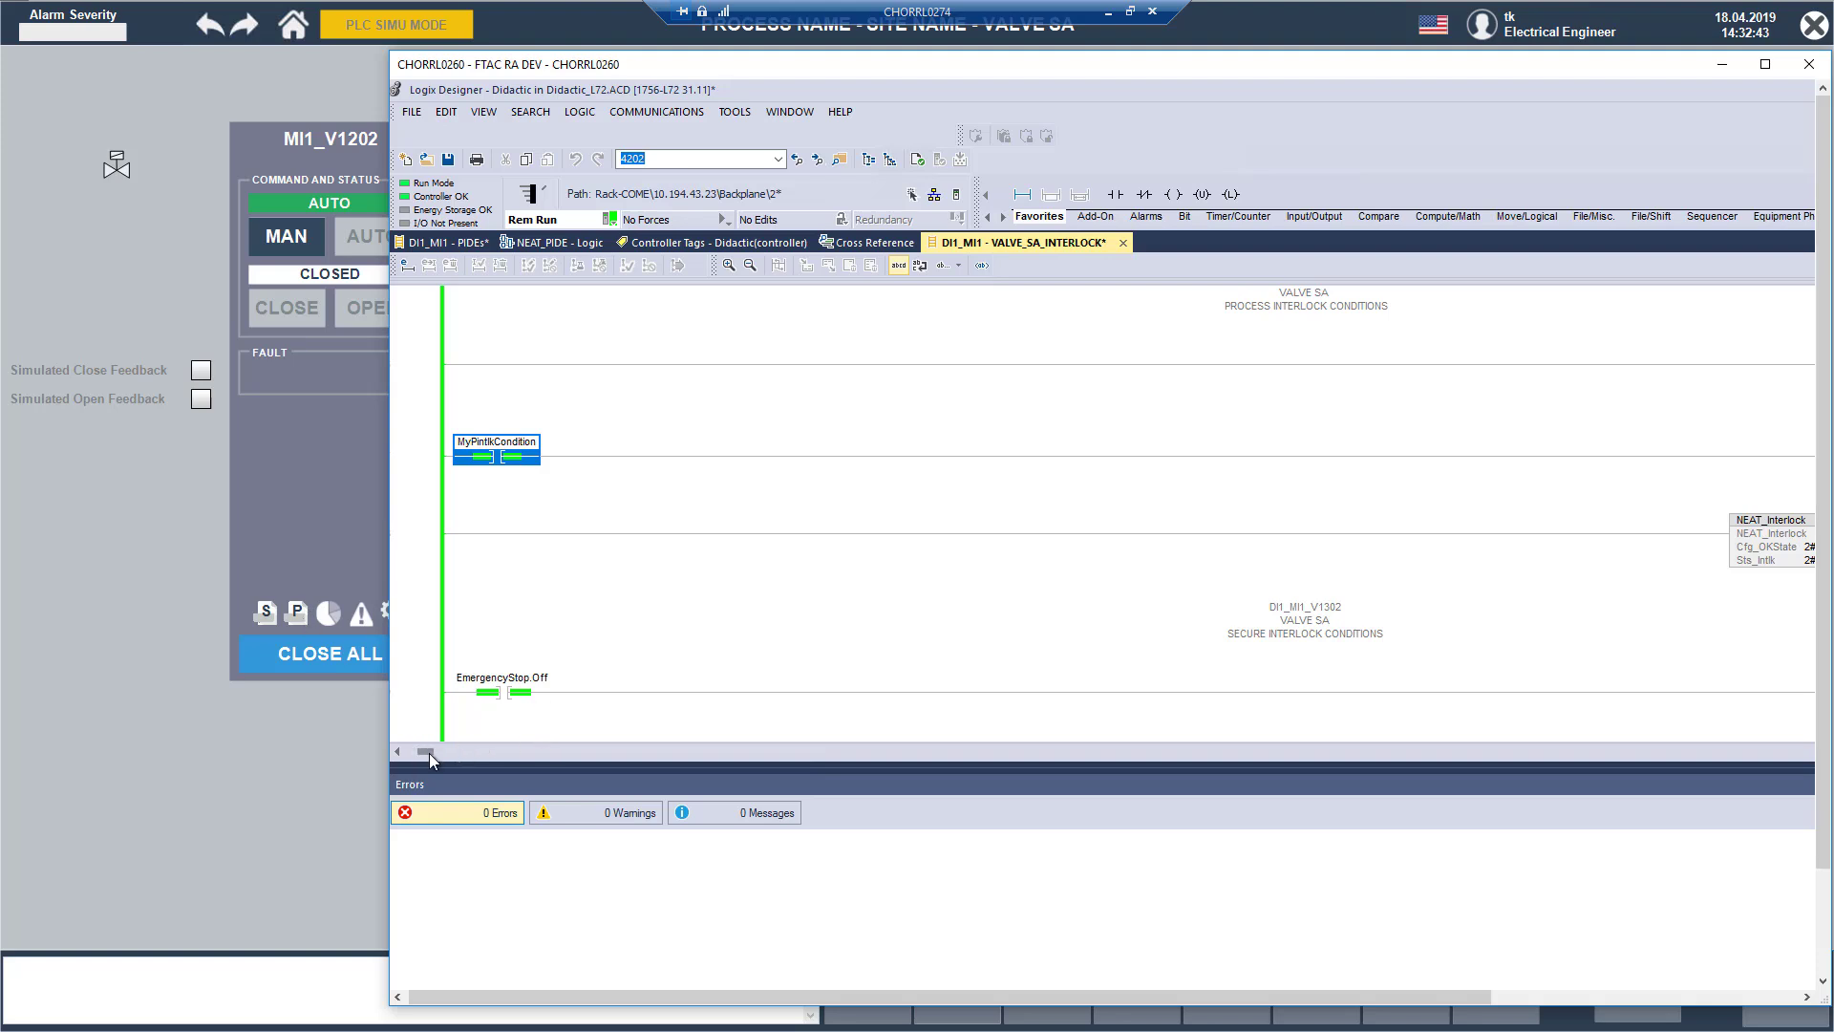
pyautogui.moveTo(428, 752); pyautogui.dragTo(923, 785)
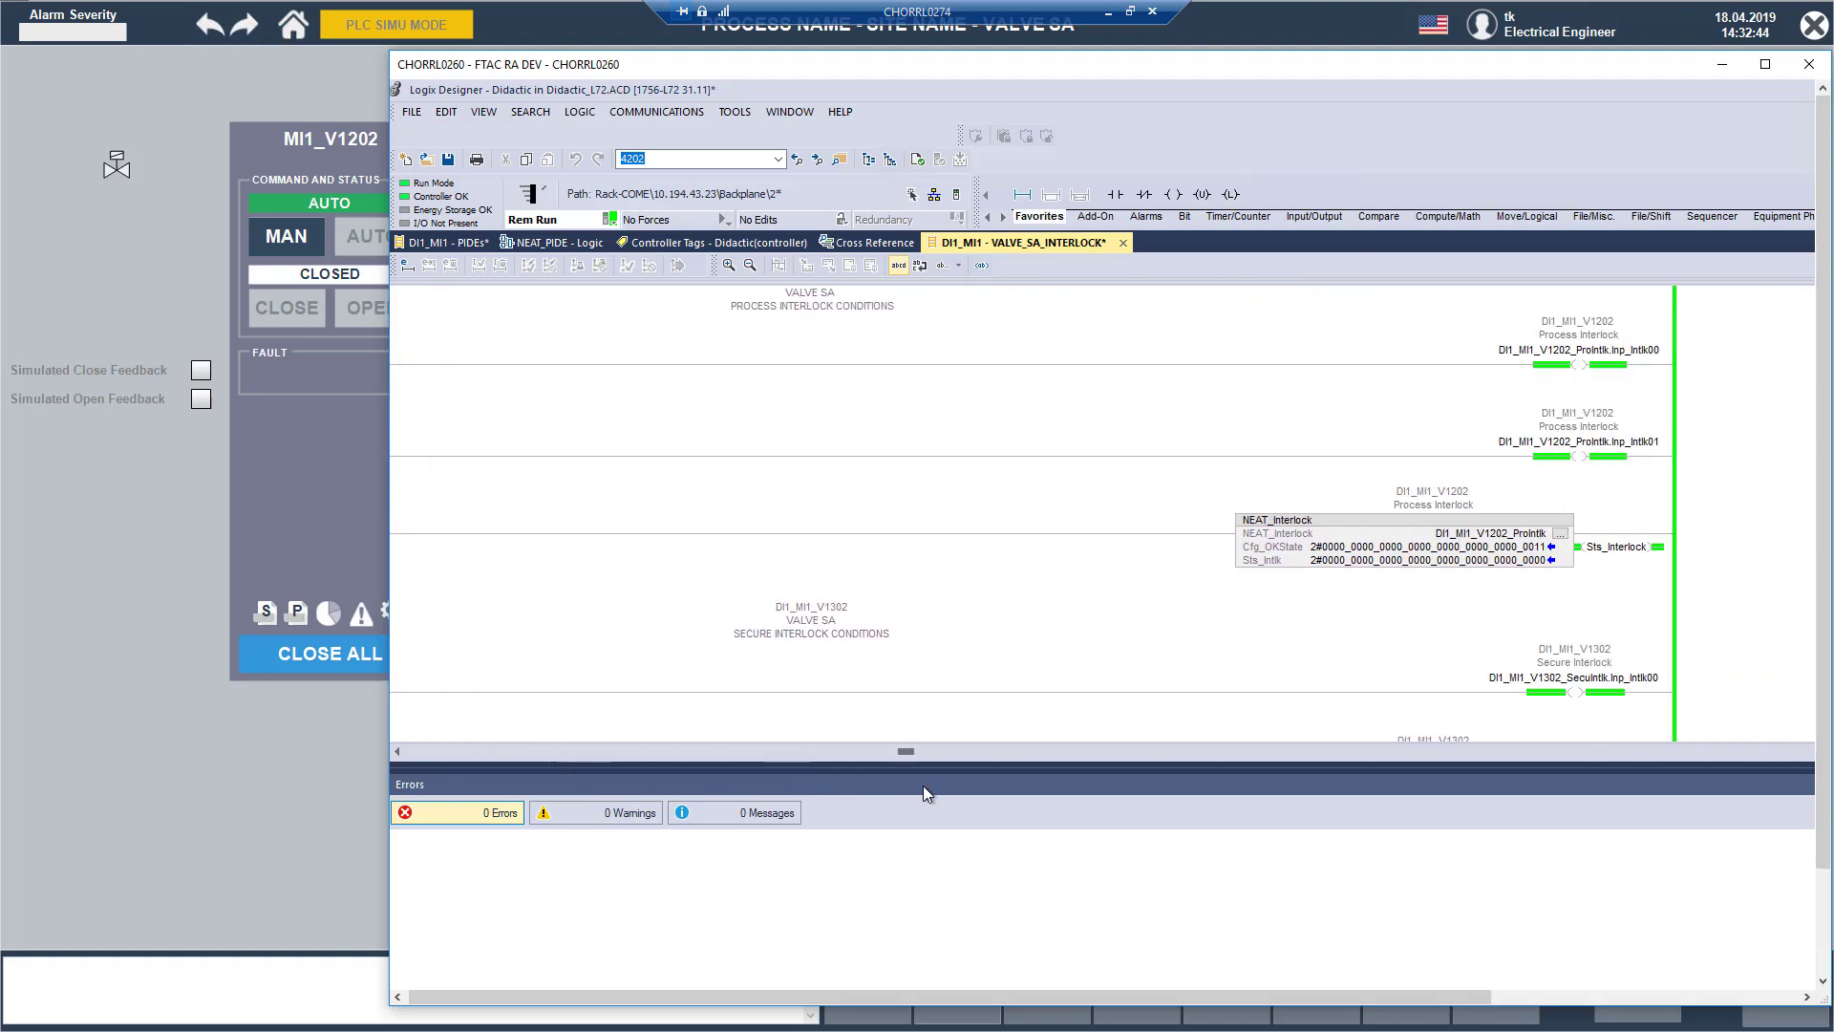
# Step: Examine the V1202 secure and process interlock rungs, including the SecuIntlk block, the EmergencyStop.Off contact and its Inp_Intlk00 coil
pyautogui.scroll(-3, 1338, 573)
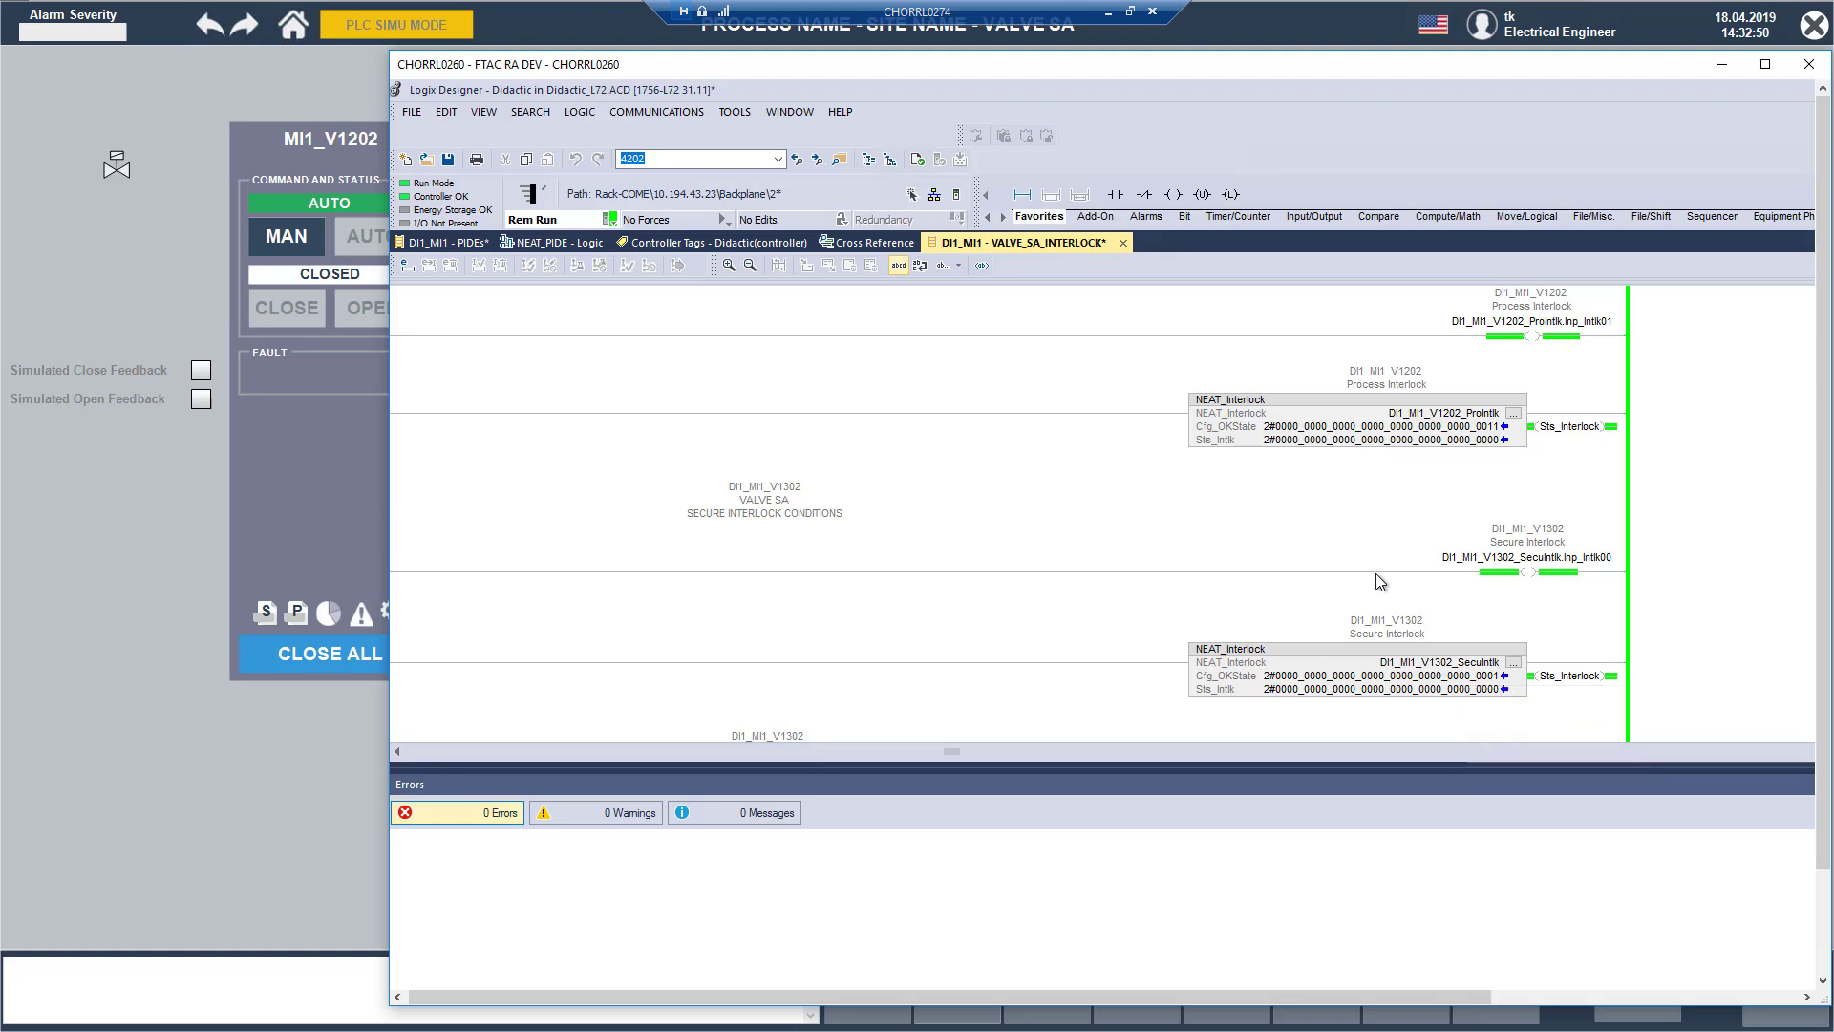
pyautogui.scroll(1, 1377, 574)
pyautogui.scroll(8, 1379, 581)
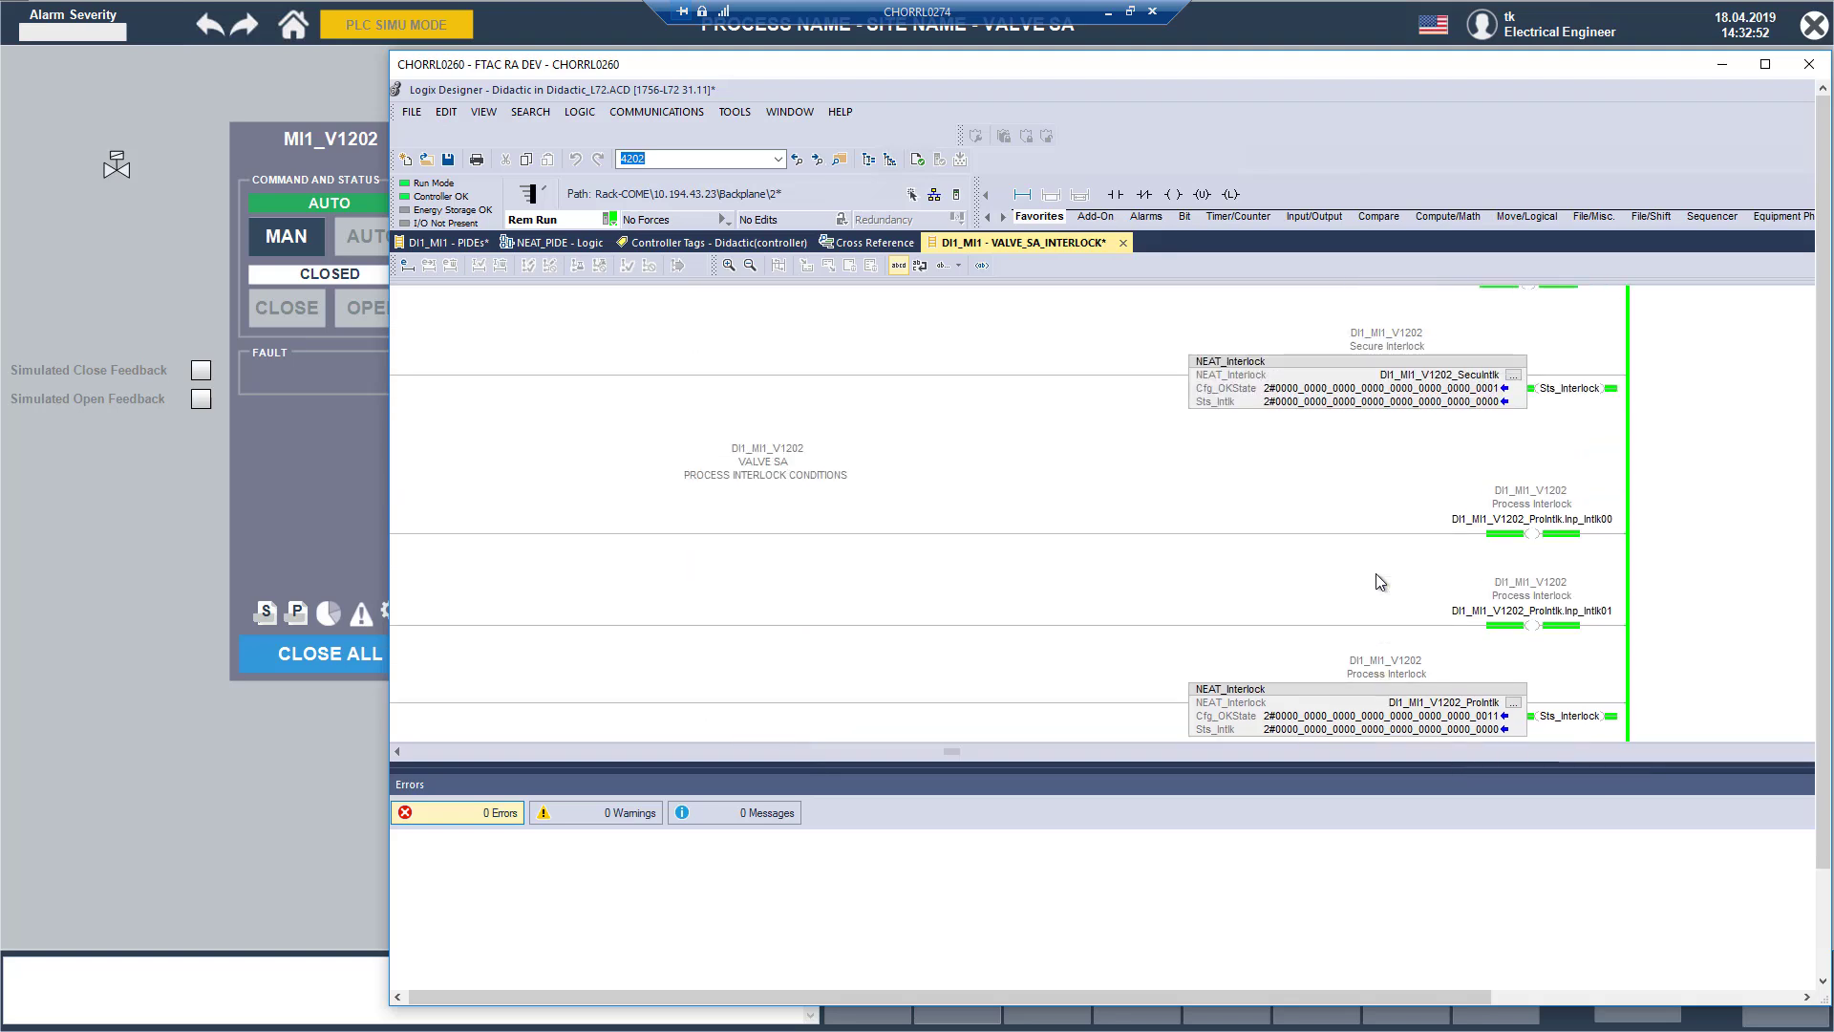
pyautogui.click(1444, 423)
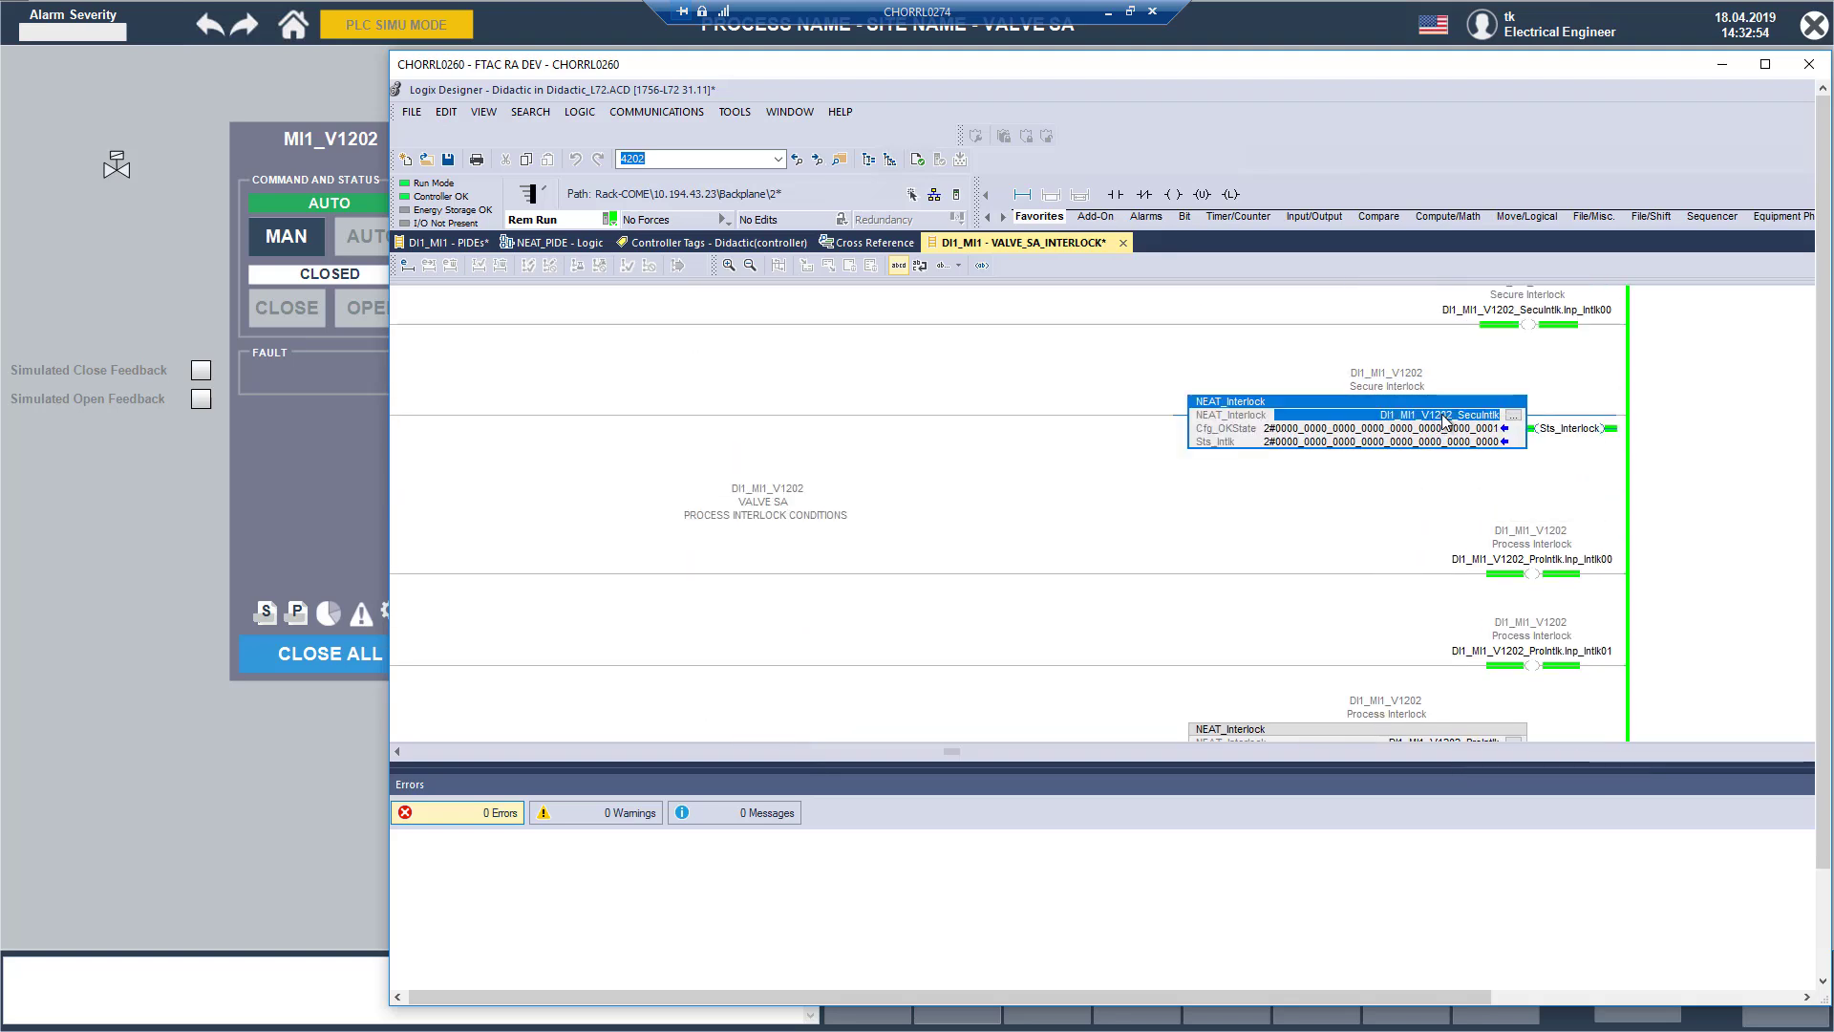
pyautogui.scroll(1, 1447, 422)
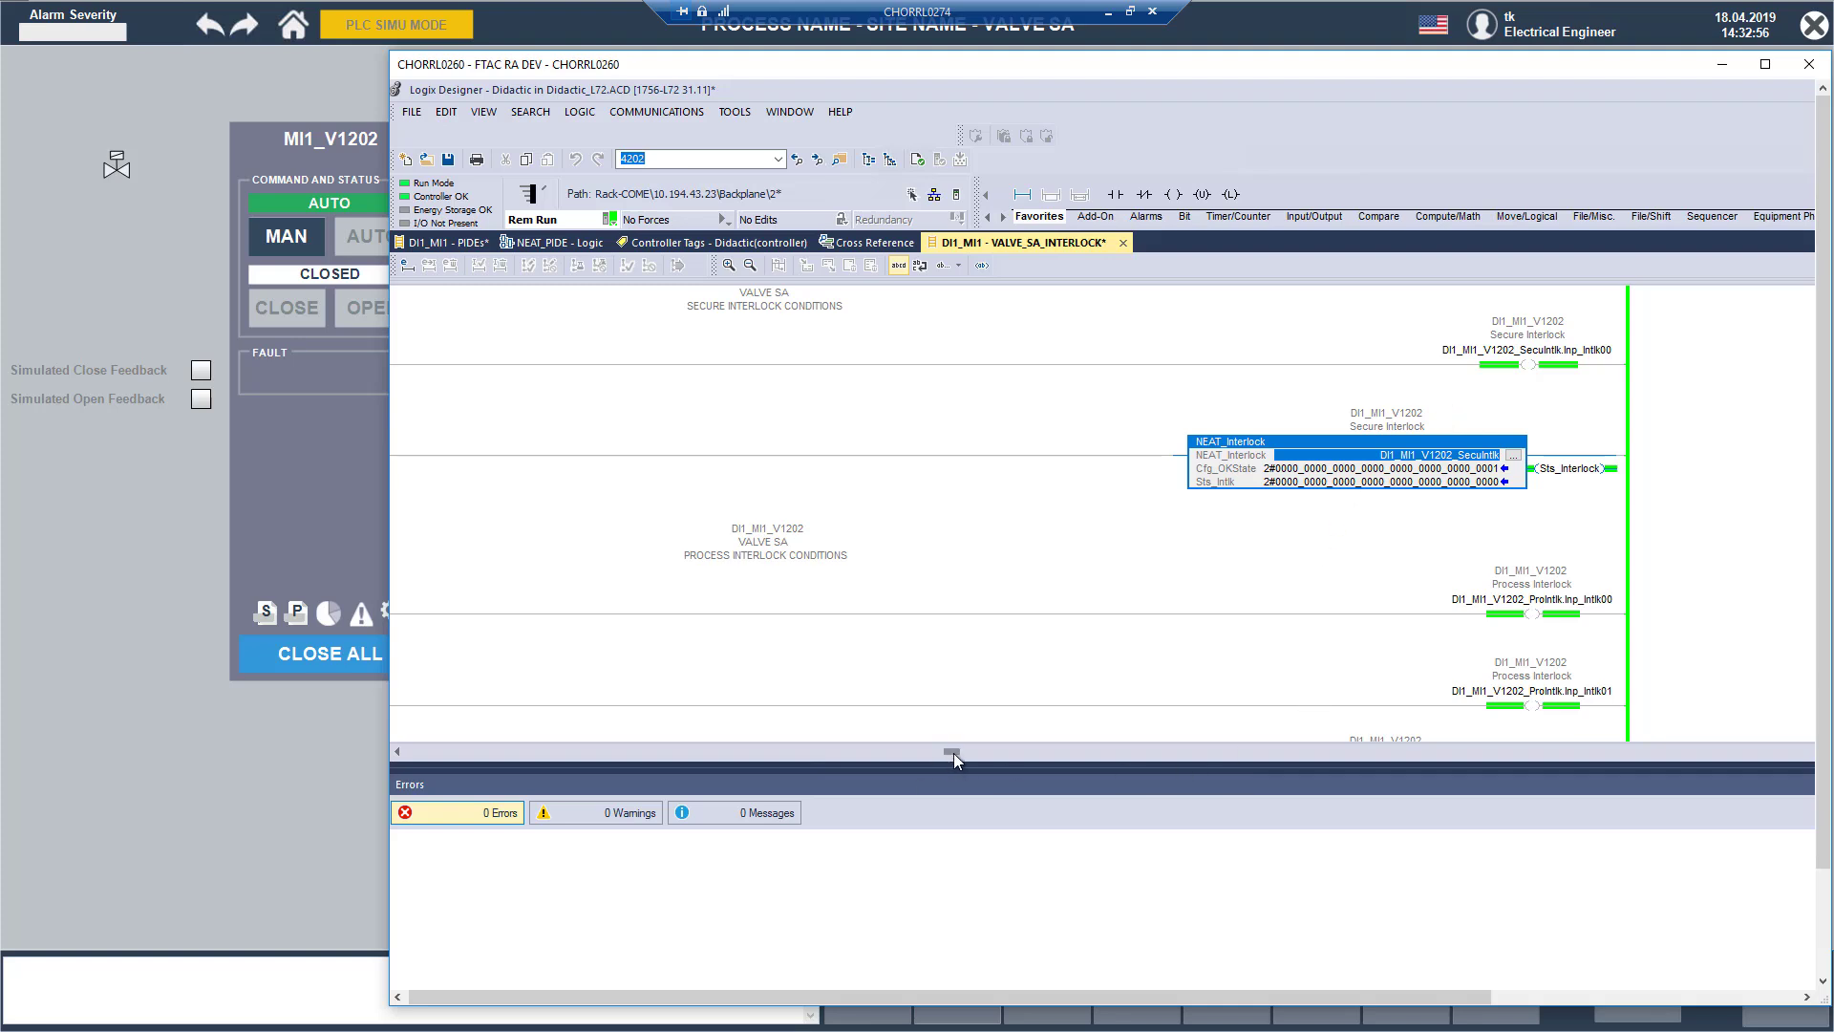
pyautogui.moveTo(953, 753); pyautogui.dragTo(459, 762)
pyautogui.click(464, 358)
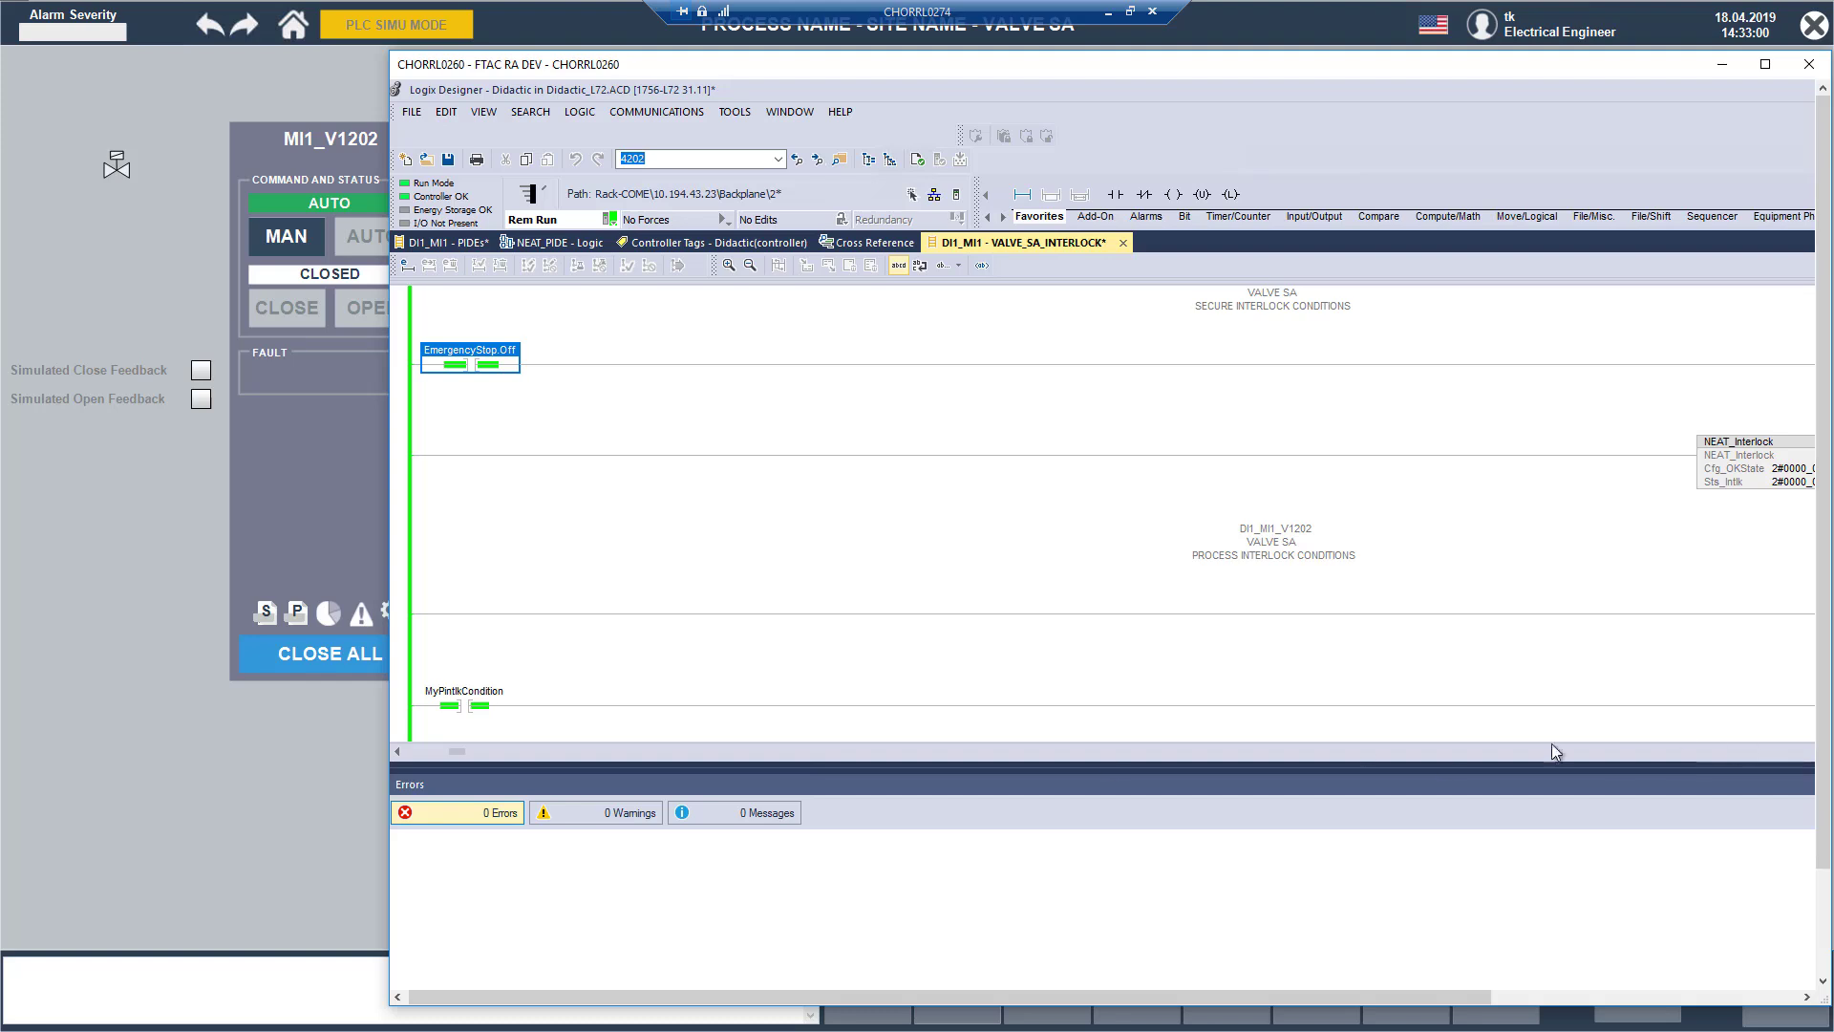
pyautogui.moveTo(459, 750); pyautogui.dragTo(1013, 759)
pyautogui.click(1526, 350)
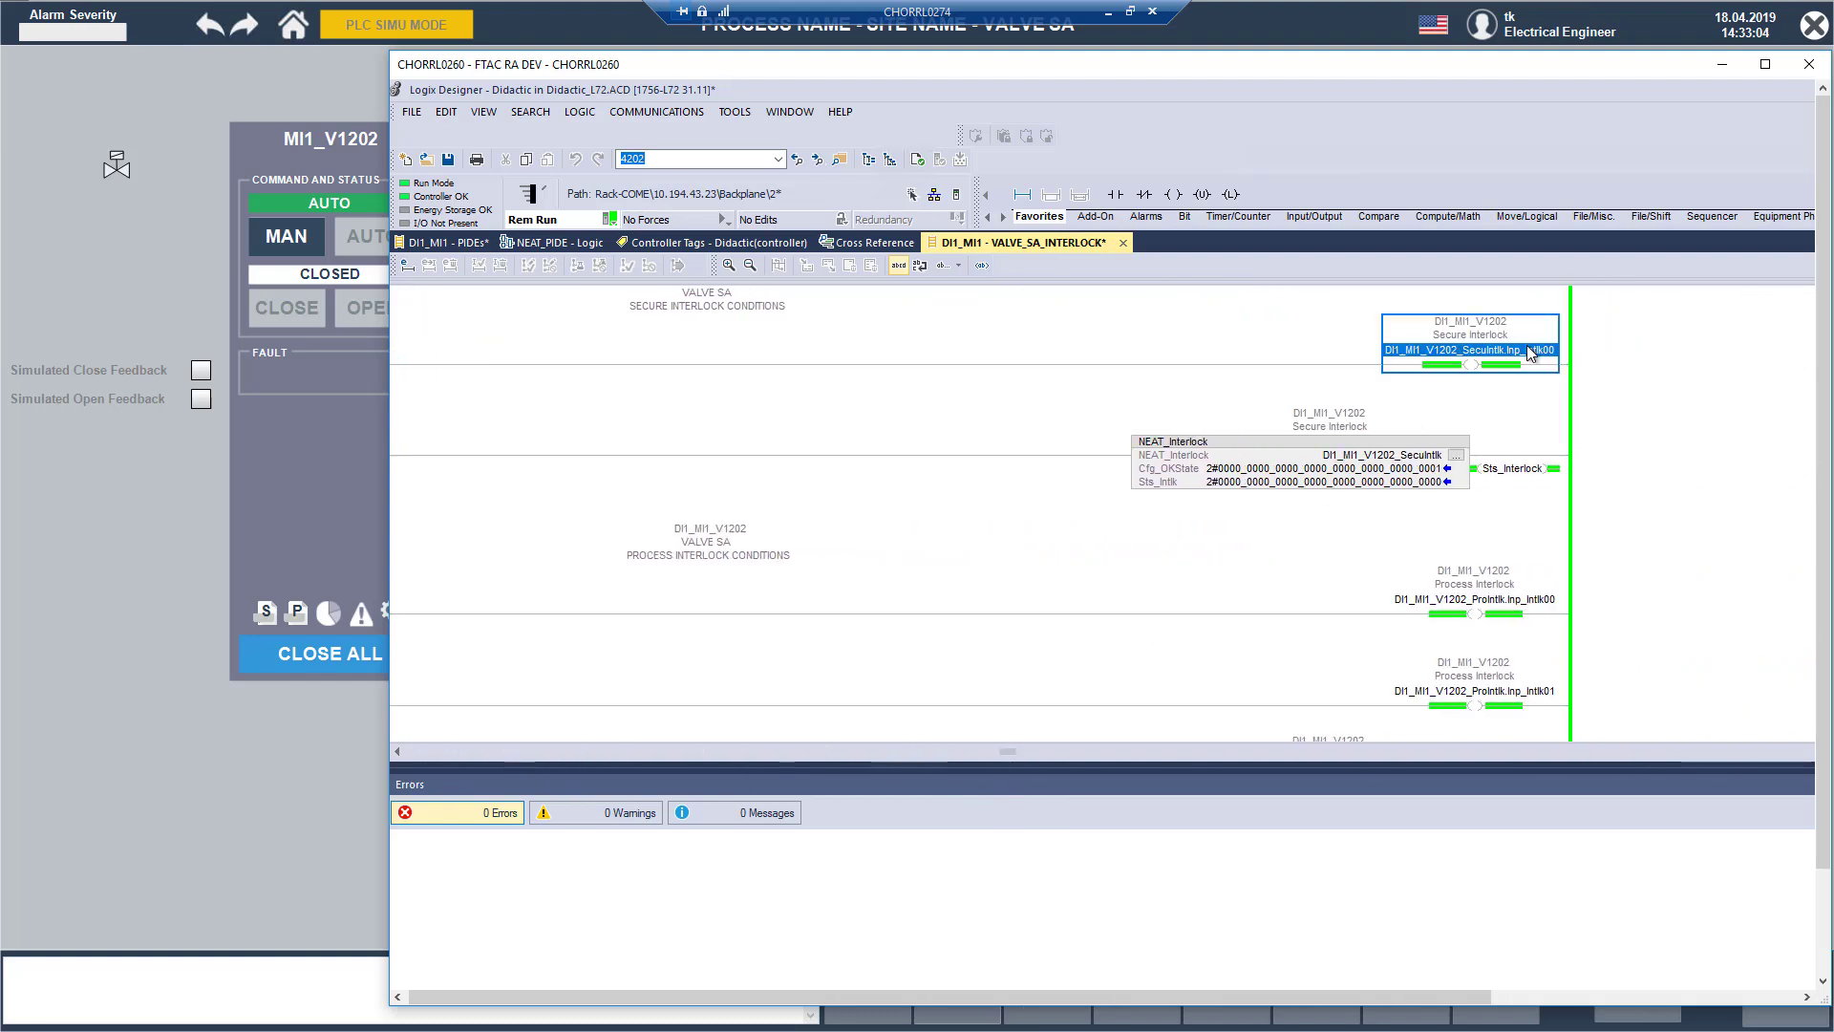